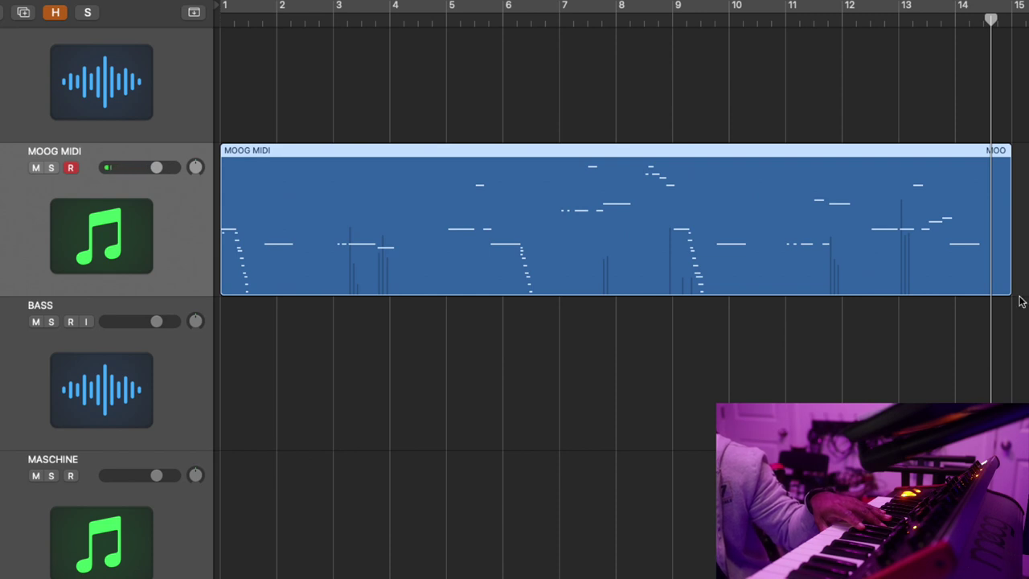
- Shorten the MOOG MIDI region so it ends at about bar 12.5, and start playback from about bar 8
{"action": "left_click_drag", "start_coordinate": [1010, 294], "coordinate": [870, 289]}
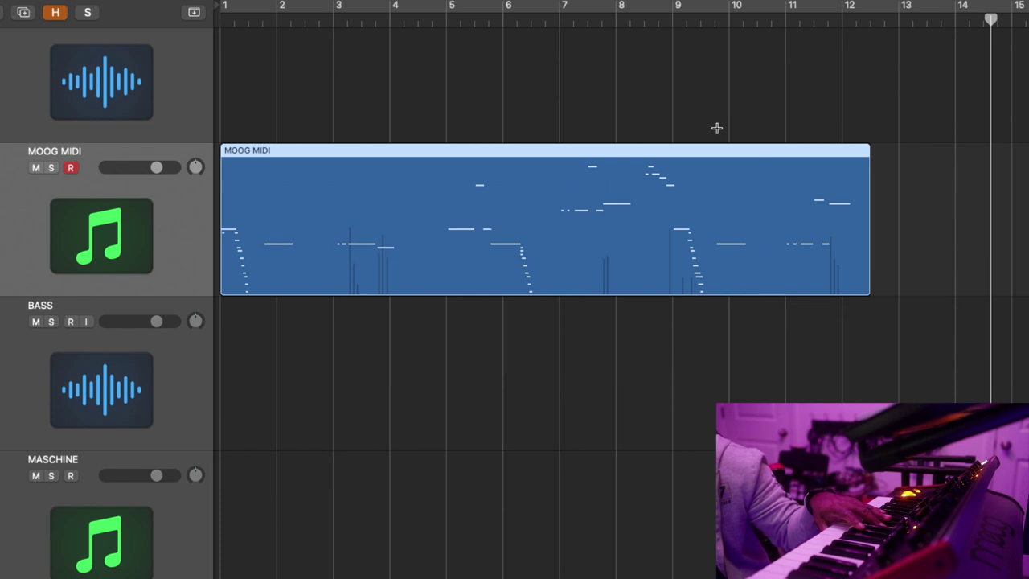
{"action": "left_click", "coordinate": [635, 23]}
{"action": "key", "text": "space"}
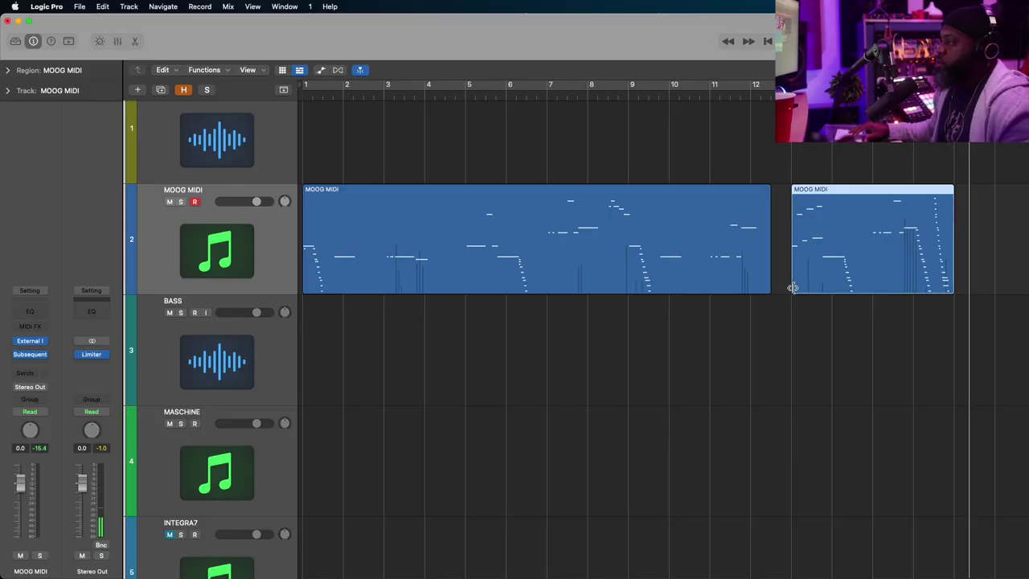
- Join the two MOOG MIDI regions into a single region and play it back
{"action": "left_click_drag", "start_coordinate": [759, 310], "coordinate": [833, 278]}
{"action": "key", "text": "super+j"}
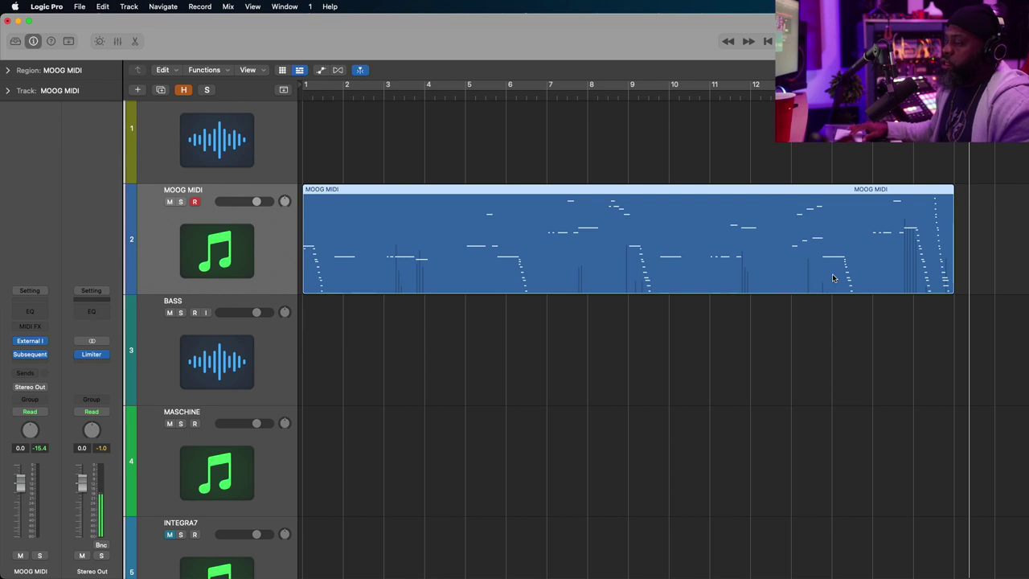
{"action": "key", "text": "space"}
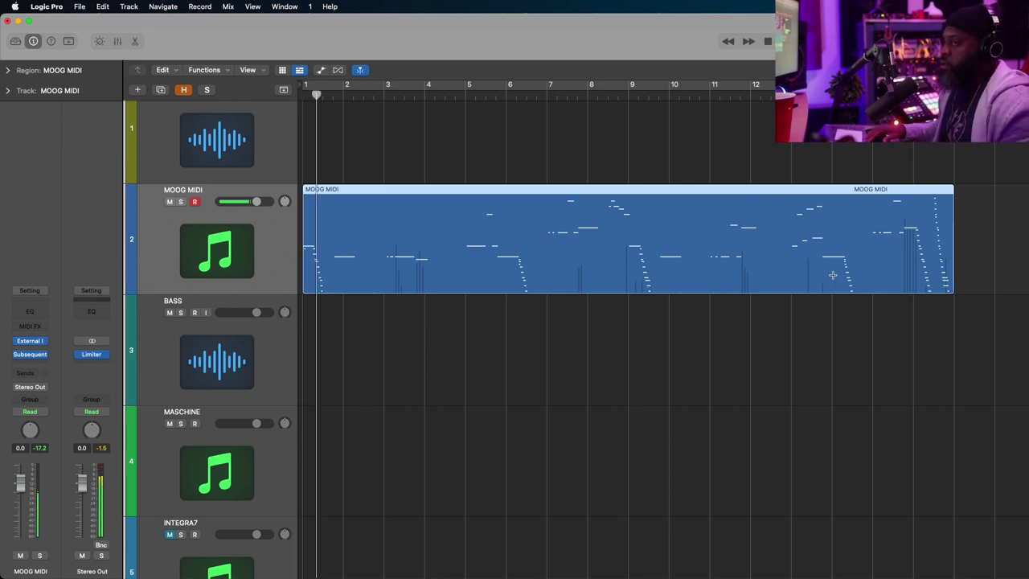
- Open the joined MOOG MIDI region in the Piano Roll and set the Time Quantize strength of all its notes to 0
{"action": "double_click", "coordinate": [653, 218]}
{"action": "scroll", "coordinate": [560, 357], "scroll_direction": "right", "scroll_amount": 1}
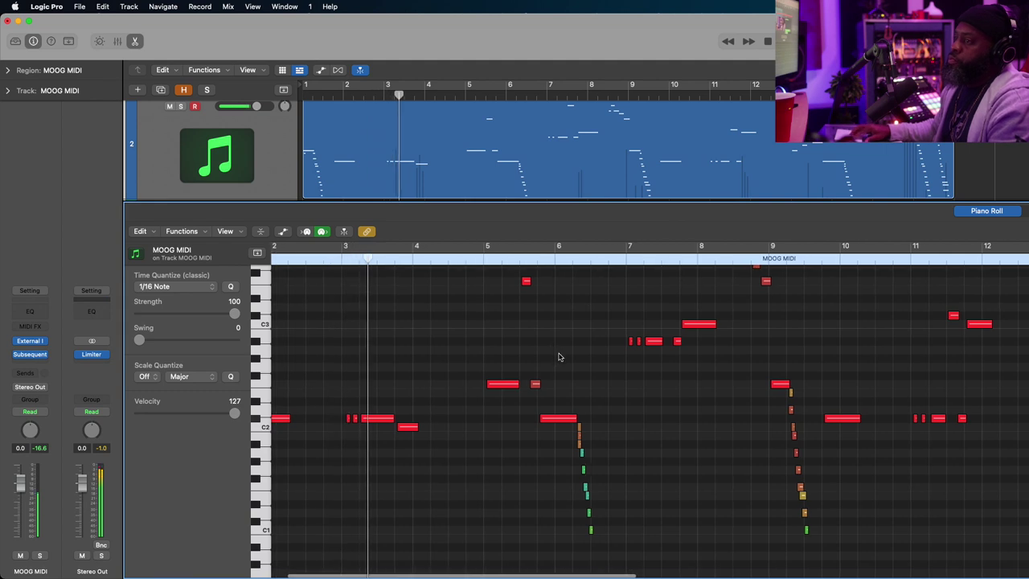
{"action": "scroll", "coordinate": [560, 357], "scroll_direction": "down", "scroll_amount": 5}
{"action": "scroll", "coordinate": [560, 357], "scroll_direction": "up", "scroll_amount": 5}
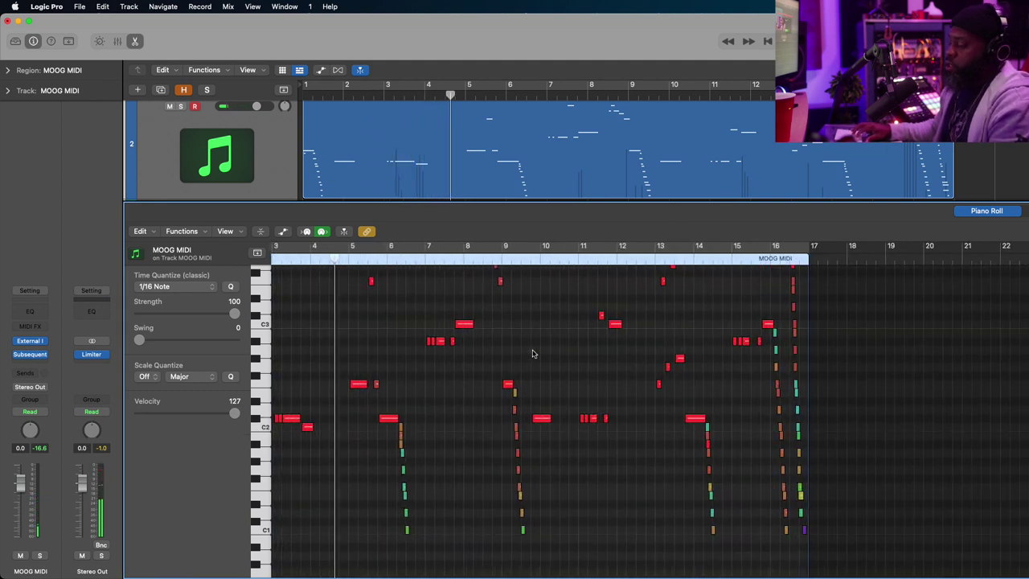
{"action": "key", "text": "super+a"}
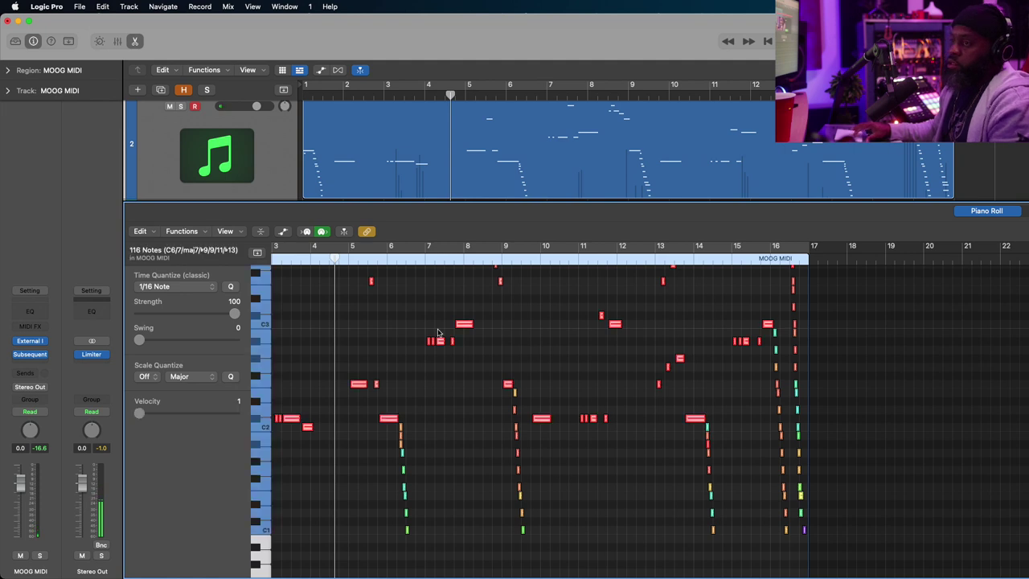
{"action": "left_click", "coordinate": [234, 315]}
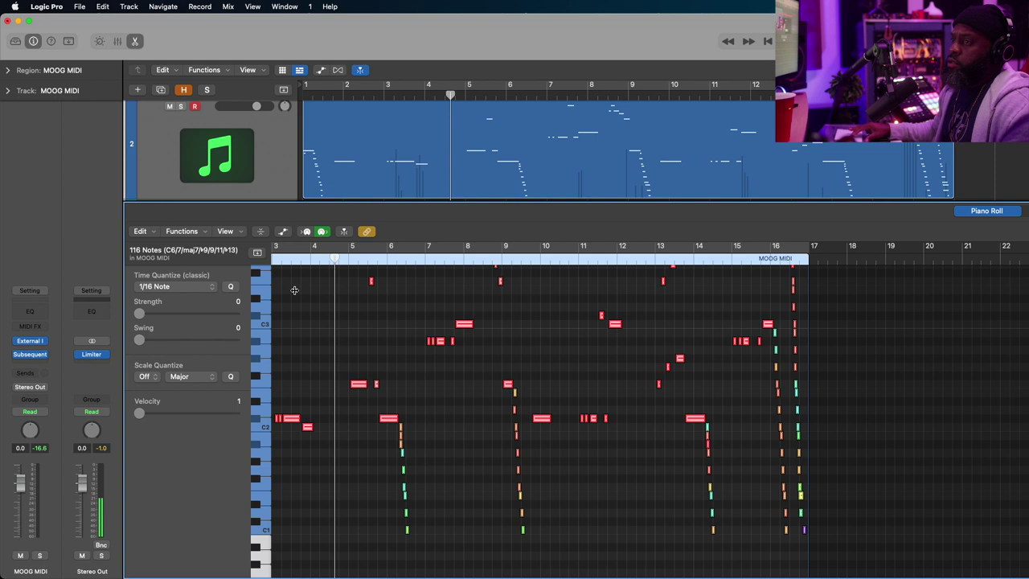
{"action": "left_click", "coordinate": [327, 291]}
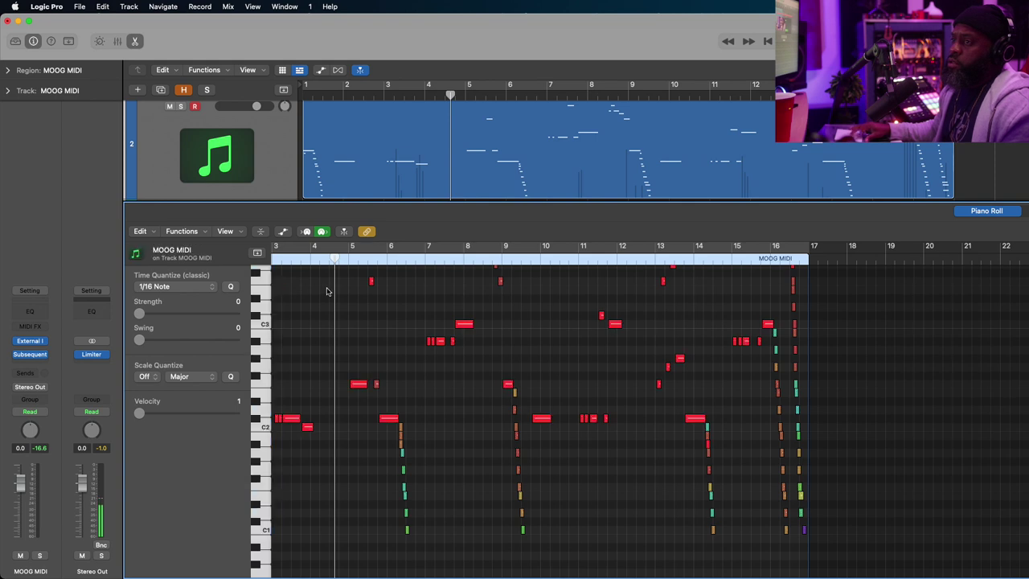
- Play the MOOG MIDI region from its beginning and examine the timing of the C#2 notes around bar 3
{"action": "key", "text": "Return"}
{"action": "key", "text": "space"}
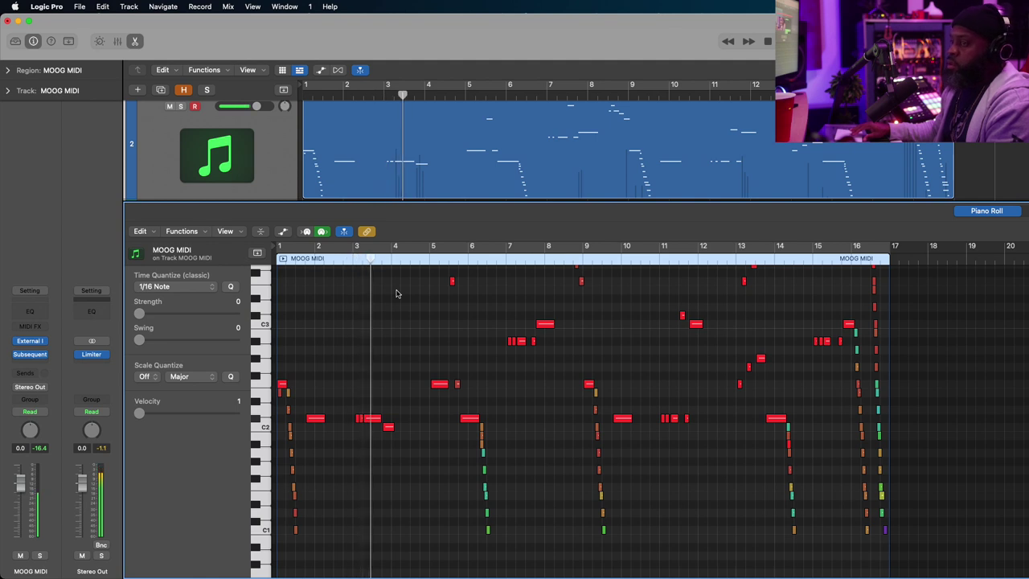
{"action": "scroll", "coordinate": [398, 295], "scroll_direction": "up", "scroll_amount": 5}
{"action": "key", "text": "space"}
{"action": "scroll", "coordinate": [398, 296], "scroll_direction": "left", "scroll_amount": 3}
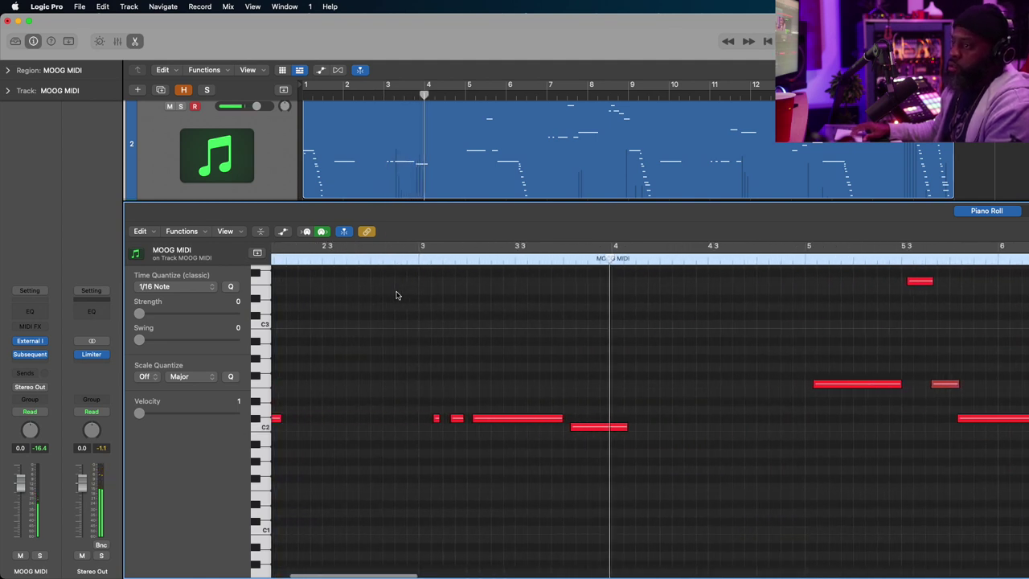
{"action": "scroll", "coordinate": [398, 296], "scroll_direction": "left", "scroll_amount": 2}
{"action": "key", "text": "space"}
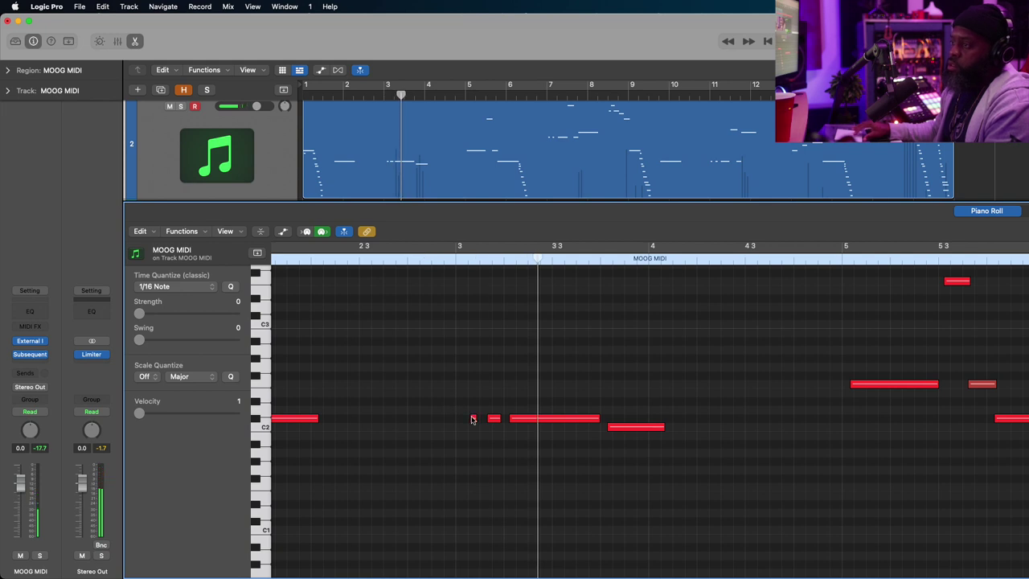
- Move the two short C#2 notes in bar 3 slightly earlier, the first to position 3 1 1 43, and play the passage
{"action": "left_click_drag", "start_coordinate": [472, 419], "coordinate": [461, 419]}
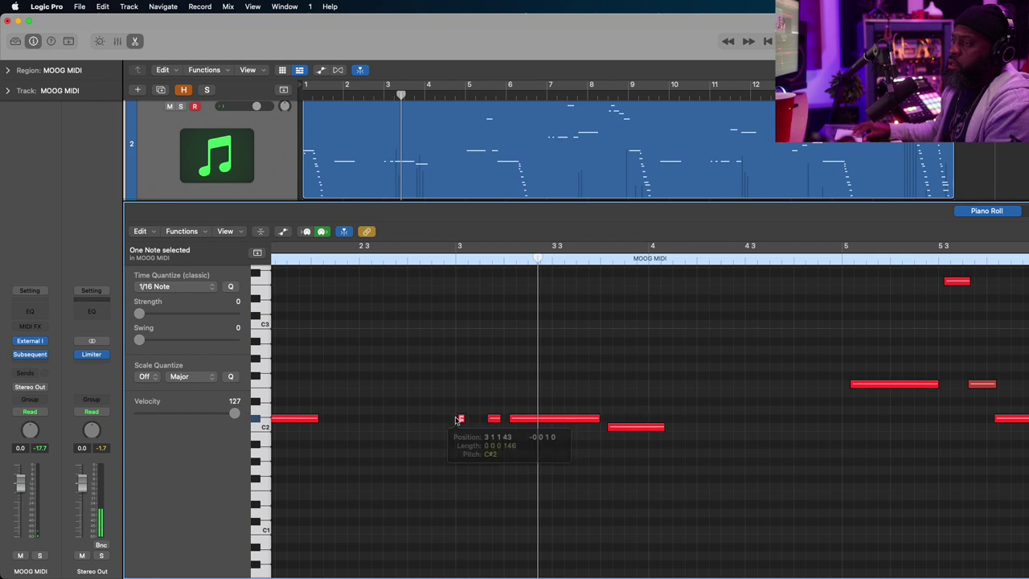
{"action": "left_click", "coordinate": [418, 262]}
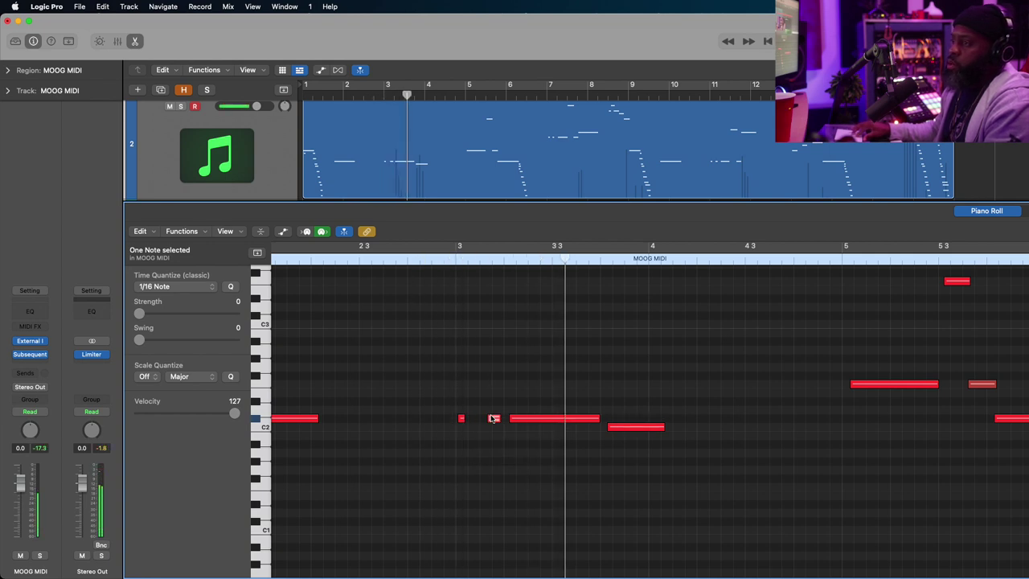
{"action": "left_click_drag", "start_coordinate": [492, 418], "coordinate": [483, 418]}
{"action": "left_click", "coordinate": [431, 262]}
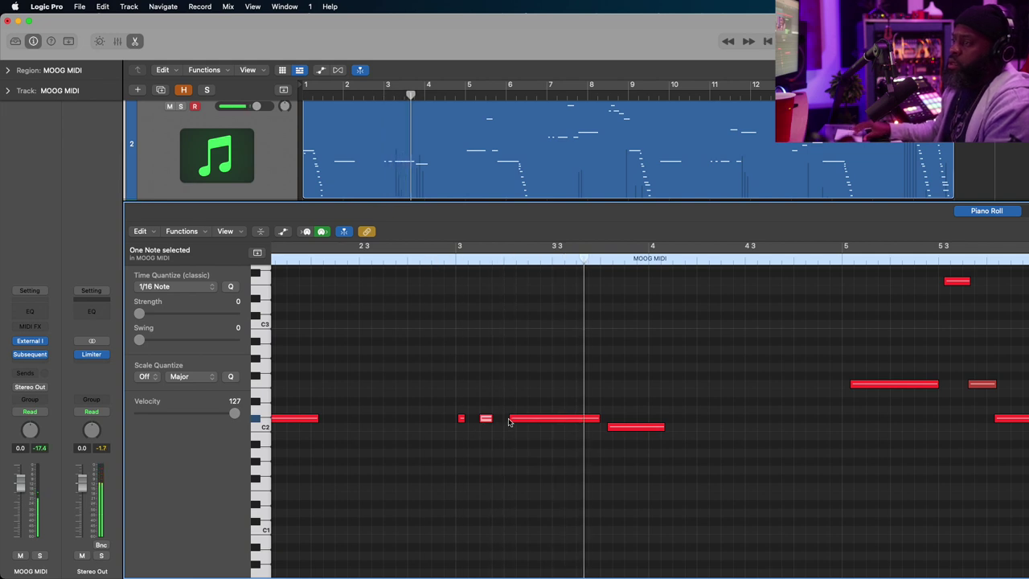
- Extend the start of the long C#2 note in bar 3 to 3 2 1 41, nudge the first short note's start earlier, and play the passage
{"action": "scroll", "coordinate": [511, 419], "scroll_direction": "up", "scroll_amount": 5}
{"action": "scroll", "coordinate": [513, 424], "scroll_direction": "left", "scroll_amount": 8}
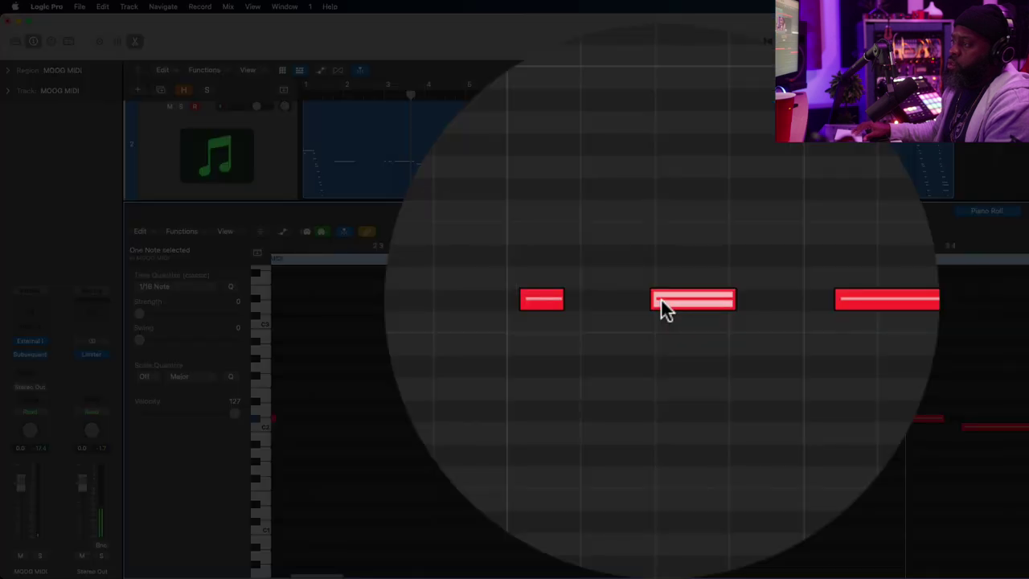
{"action": "left_click_drag", "start_coordinate": [664, 419], "coordinate": [673, 420]}
{"action": "left_click_drag", "start_coordinate": [679, 310], "coordinate": [724, 301]}
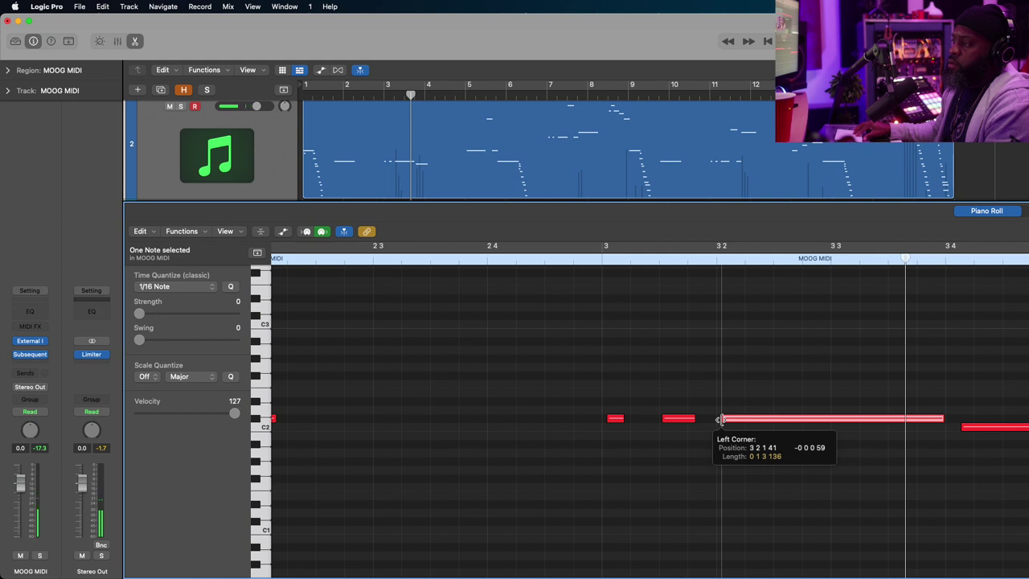
{"action": "left_click_drag", "start_coordinate": [720, 419], "coordinate": [720, 420]}
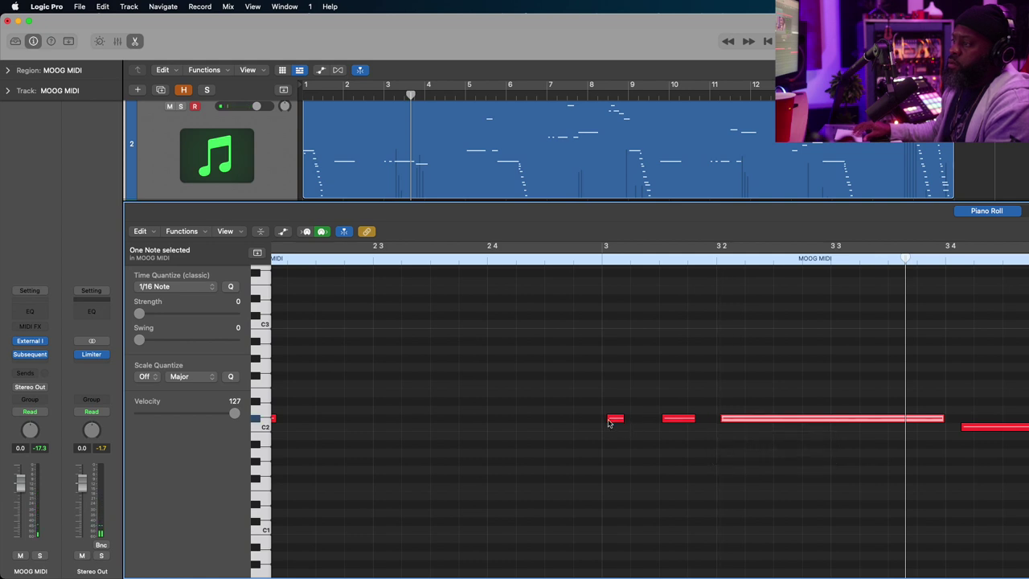
{"action": "left_click_drag", "start_coordinate": [609, 423], "coordinate": [607, 420]}
{"action": "double_click", "coordinate": [487, 258]}
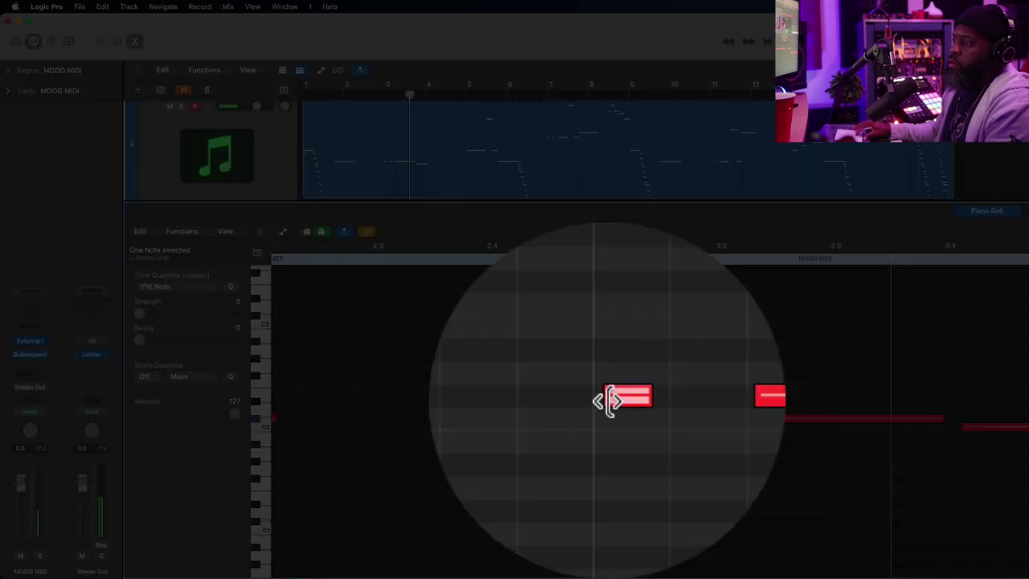
- Extend the start of the first short C#2 note in bar 3 earlier to position 3 1 1 12
{"action": "left_click", "coordinate": [608, 419]}
{"action": "key", "text": "super+Right"}
{"action": "key", "text": "super+Right"}
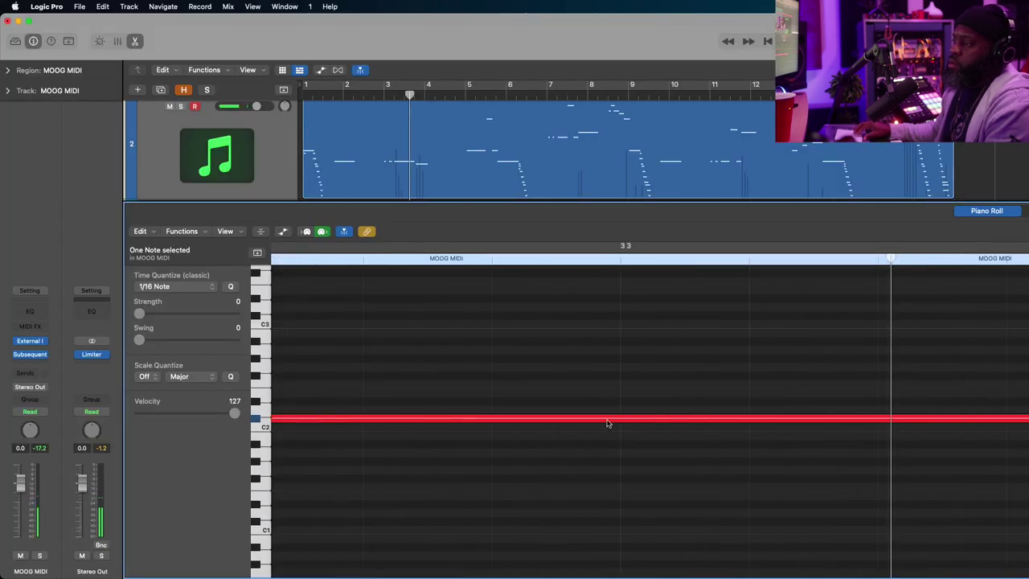
{"action": "scroll", "coordinate": [608, 423], "scroll_direction": "left", "scroll_amount": 5}
{"action": "scroll", "coordinate": [608, 424], "scroll_direction": "right", "scroll_amount": 2}
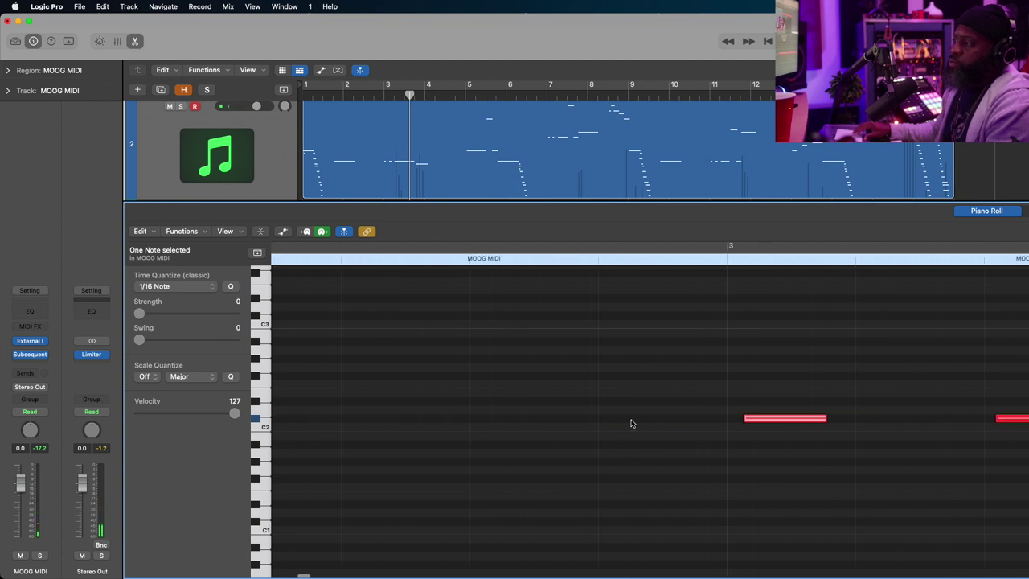
{"action": "left_click_drag", "start_coordinate": [744, 419], "coordinate": [733, 420]}
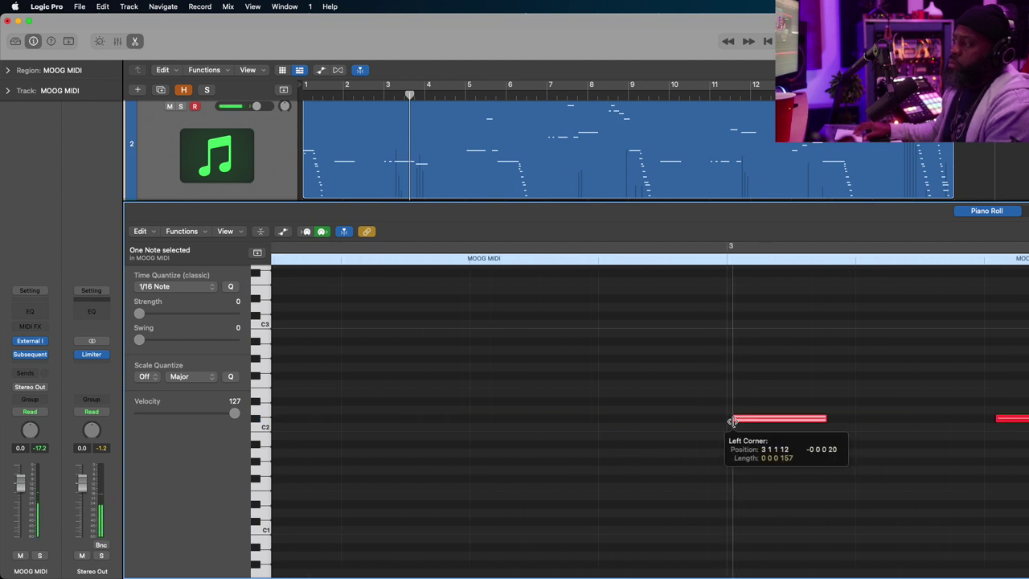
- Extend the starts of the second short and the long C#2 notes in bar 3 earlier, the long one to 3 2 1 14, and play the passage
{"action": "scroll", "coordinate": [738, 422], "scroll_direction": "right", "scroll_amount": 4}
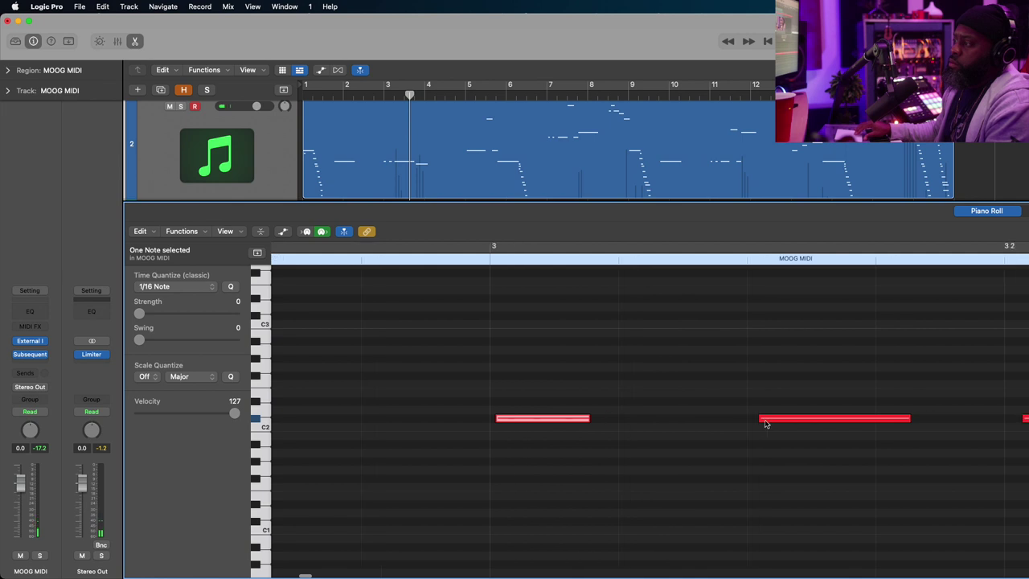
{"action": "scroll", "coordinate": [765, 423], "scroll_direction": "right", "scroll_amount": 3}
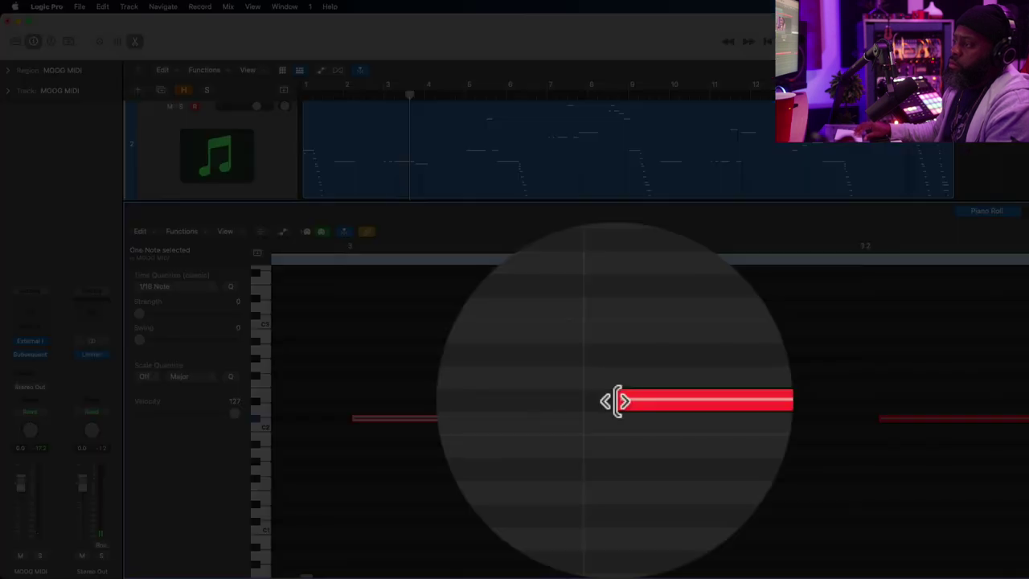
{"action": "left_click_drag", "start_coordinate": [613, 419], "coordinate": [609, 422]}
{"action": "scroll", "coordinate": [609, 422], "scroll_direction": "right", "scroll_amount": 4}
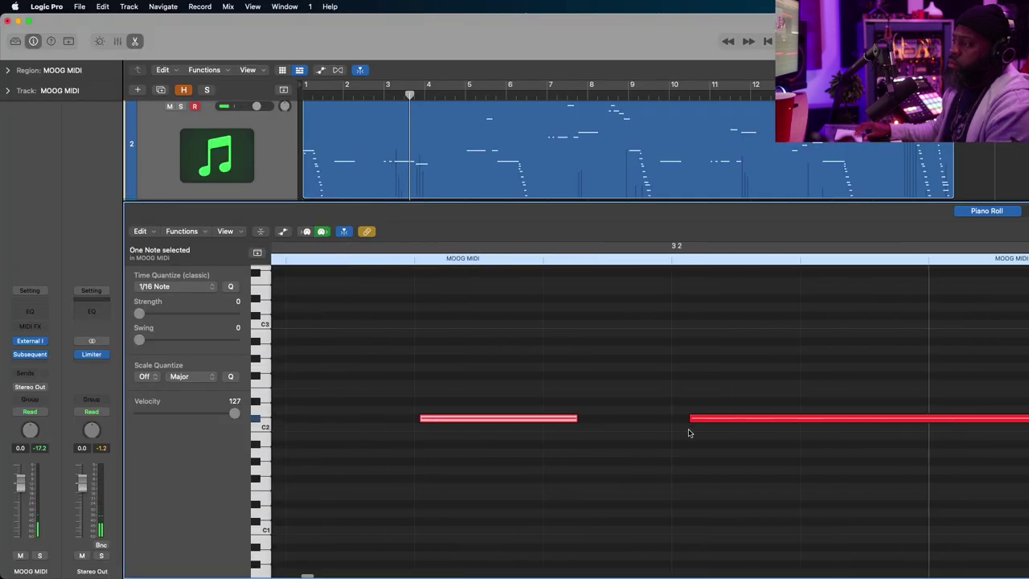
{"action": "left_click_drag", "start_coordinate": [690, 421], "coordinate": [679, 424]}
{"action": "scroll", "coordinate": [679, 424], "scroll_direction": "down", "scroll_amount": 5}
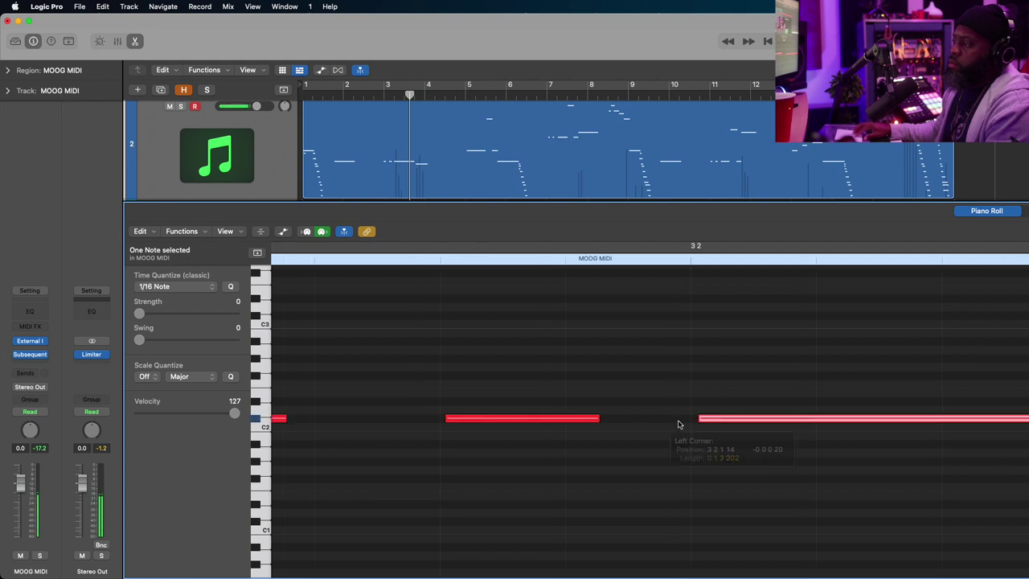
{"action": "left_click", "coordinate": [496, 261]}
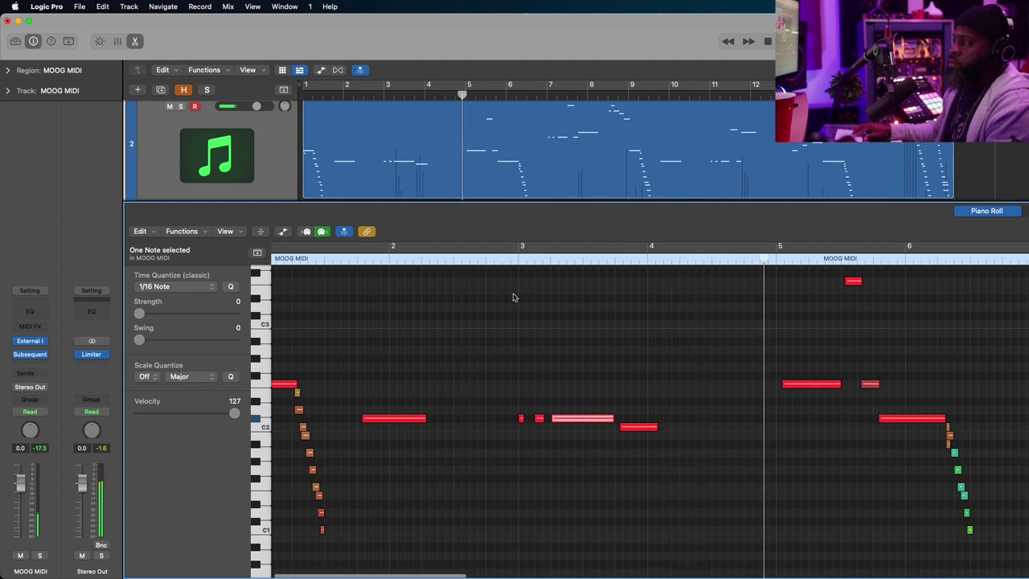
- Enlarge the Piano Roll area and listen through the rest of the MOOG MIDI region's notes
{"action": "scroll", "coordinate": [519, 299], "scroll_direction": "down", "scroll_amount": 5}
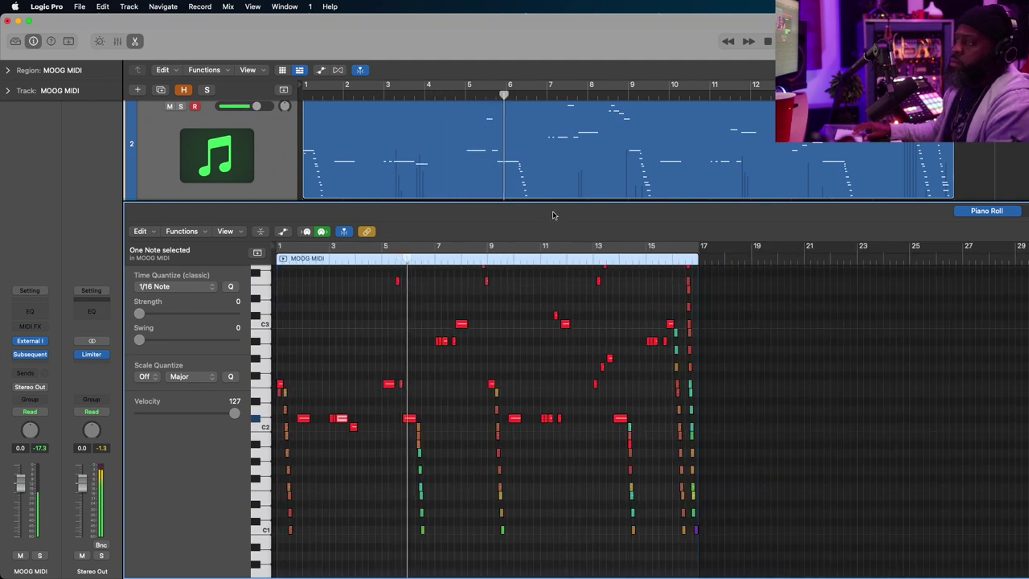
{"action": "left_click_drag", "start_coordinate": [559, 200], "coordinate": [558, 152]}
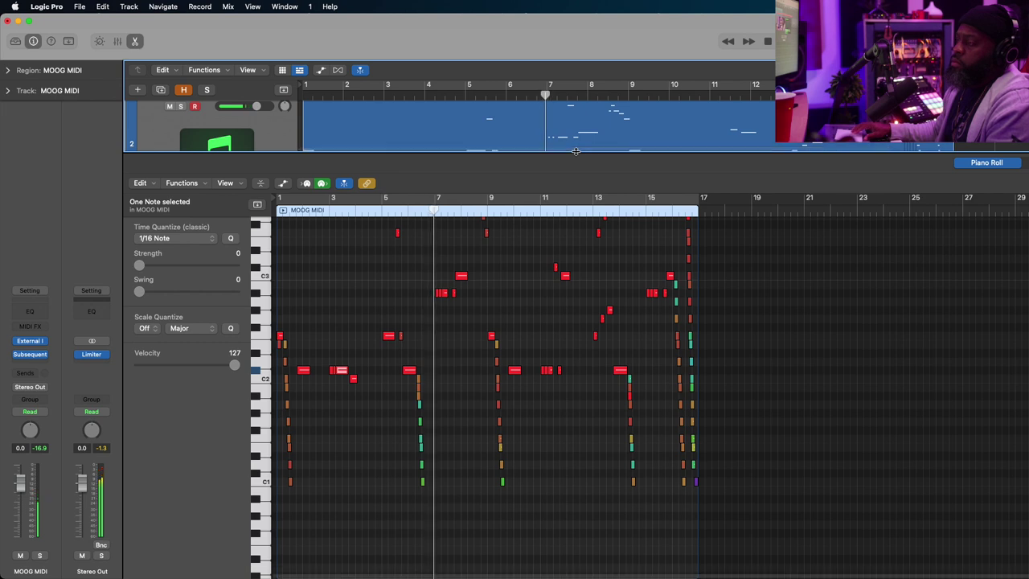
{"action": "scroll", "coordinate": [551, 304], "scroll_direction": "up", "scroll_amount": 4}
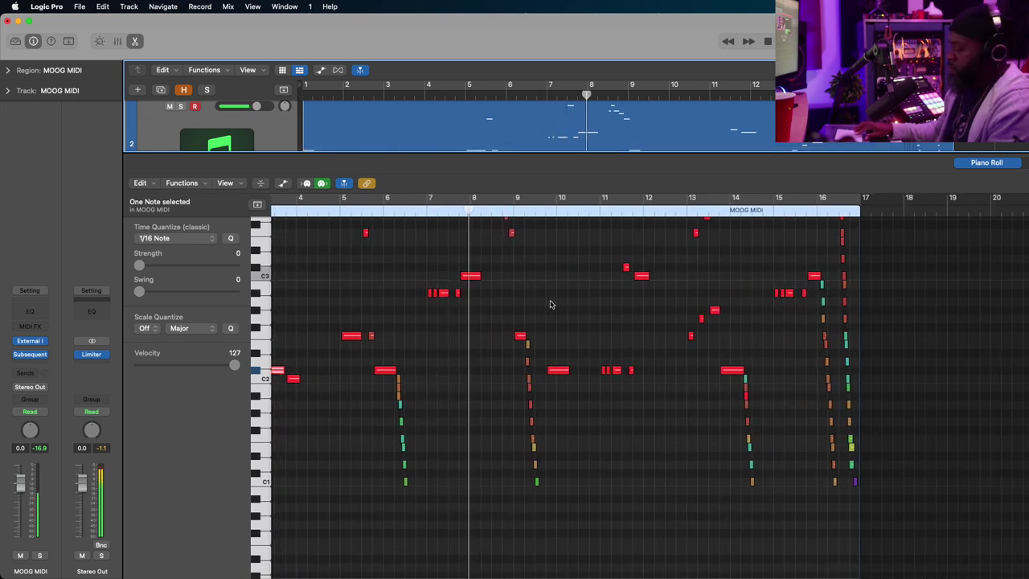
{"action": "scroll", "coordinate": [551, 304], "scroll_direction": "up", "scroll_amount": 3}
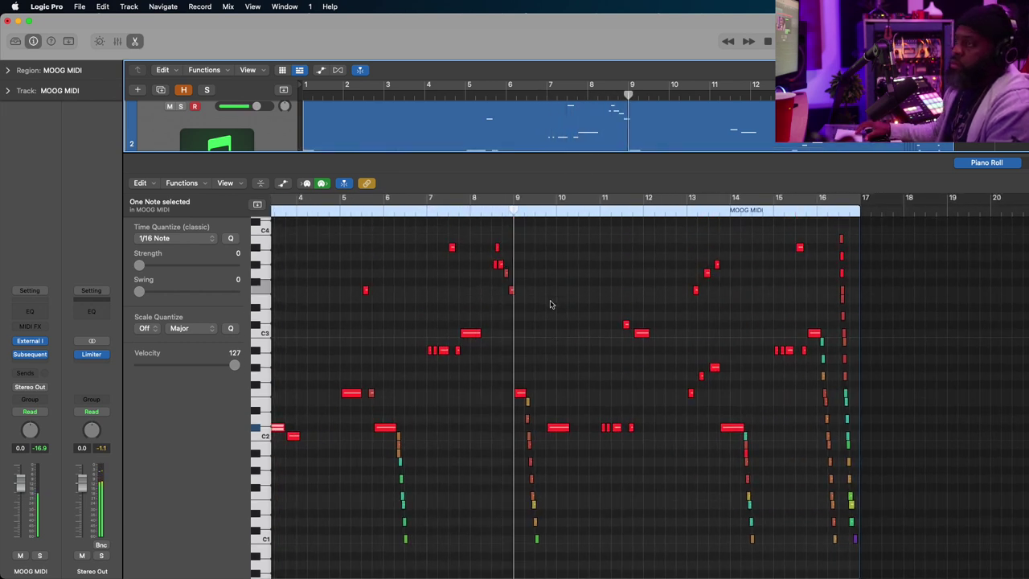
{"action": "scroll", "coordinate": [551, 304], "scroll_direction": "down", "scroll_amount": 1}
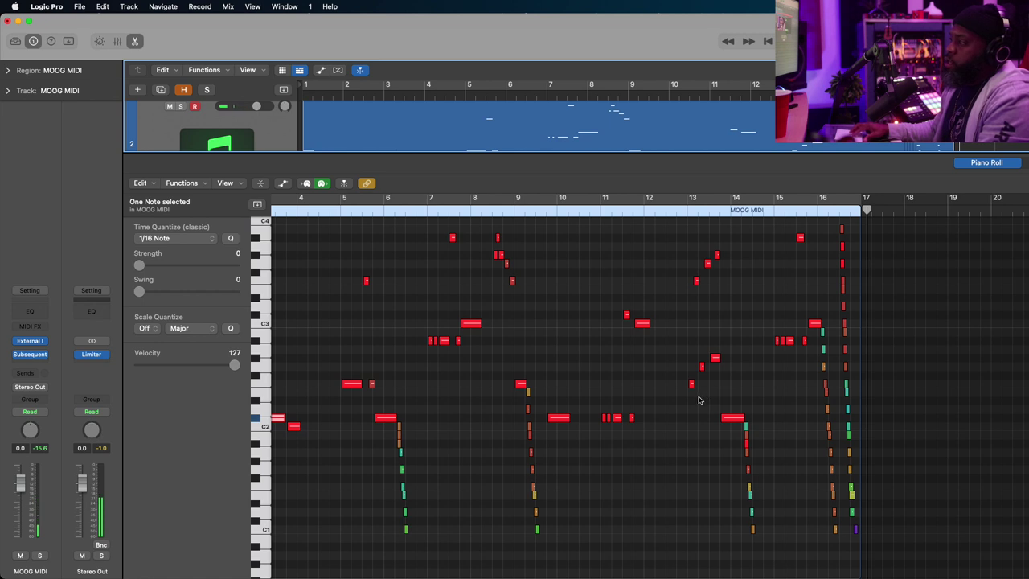
- Transpose the last falling run of notes in bar 16 of the MOOG MIDI region up one octave and play the passage
{"action": "key", "text": "super+Right"}
{"action": "key", "text": "super+Right"}
{"action": "scroll", "coordinate": [699, 400], "scroll_direction": "right", "scroll_amount": 10}
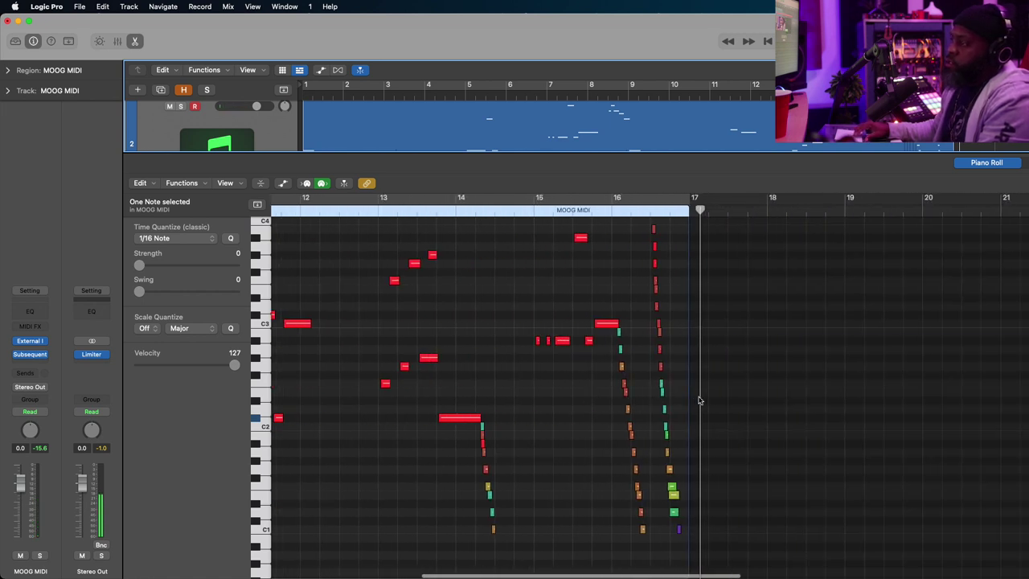
{"action": "scroll", "coordinate": [698, 399], "scroll_direction": "up", "scroll_amount": 3}
{"action": "scroll", "coordinate": [698, 399], "scroll_direction": "down", "scroll_amount": 3}
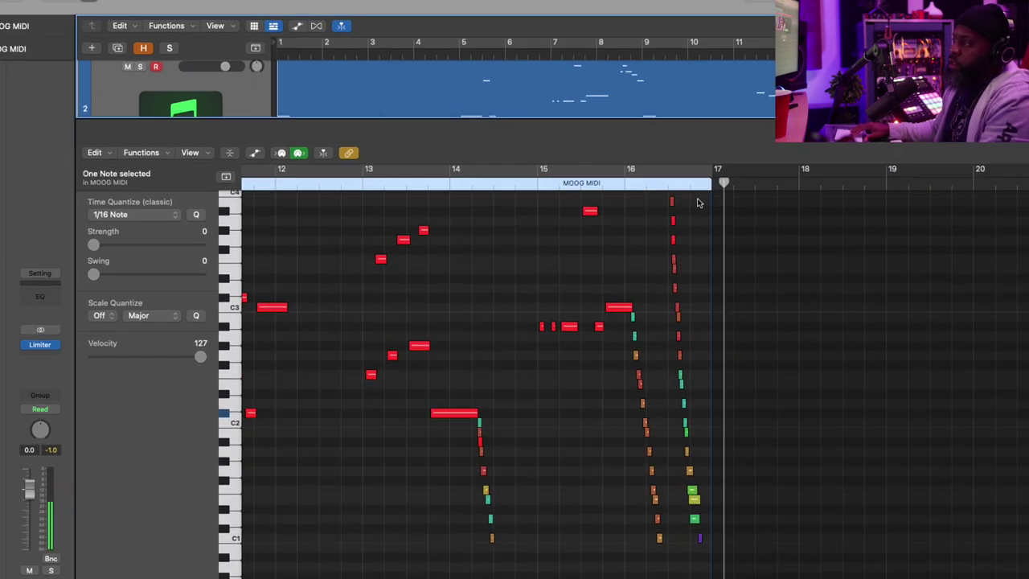
{"action": "left_click_drag", "start_coordinate": [677, 224], "coordinate": [661, 500]}
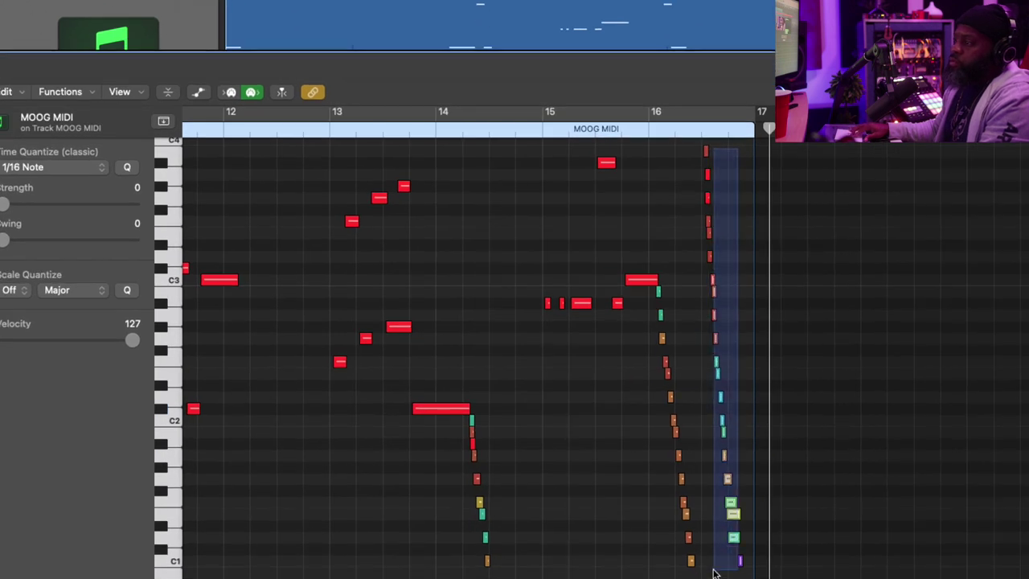
{"action": "left_click_drag", "start_coordinate": [738, 577], "coordinate": [700, 162]}
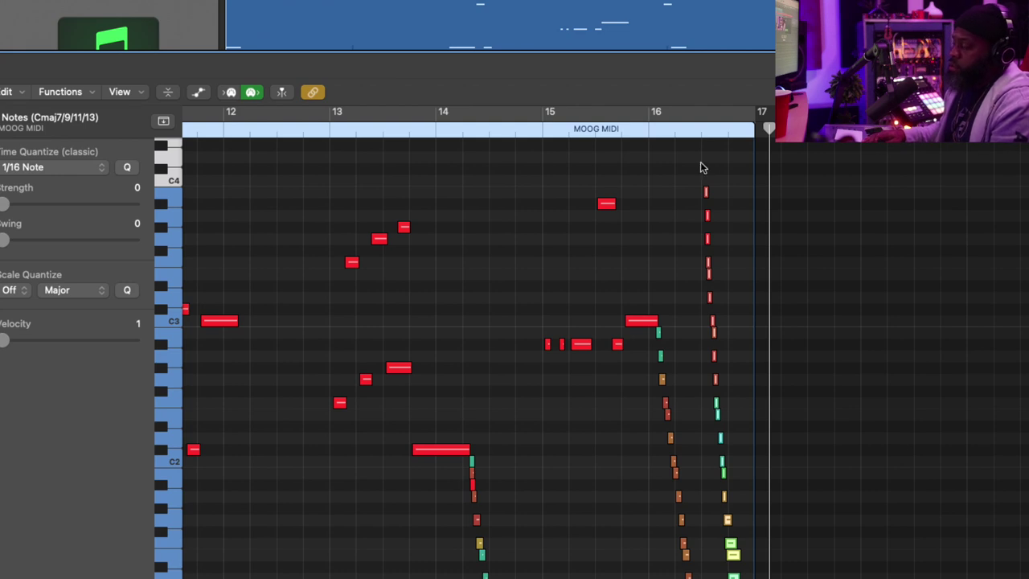
{"action": "key", "text": "alt+shift+Up"}
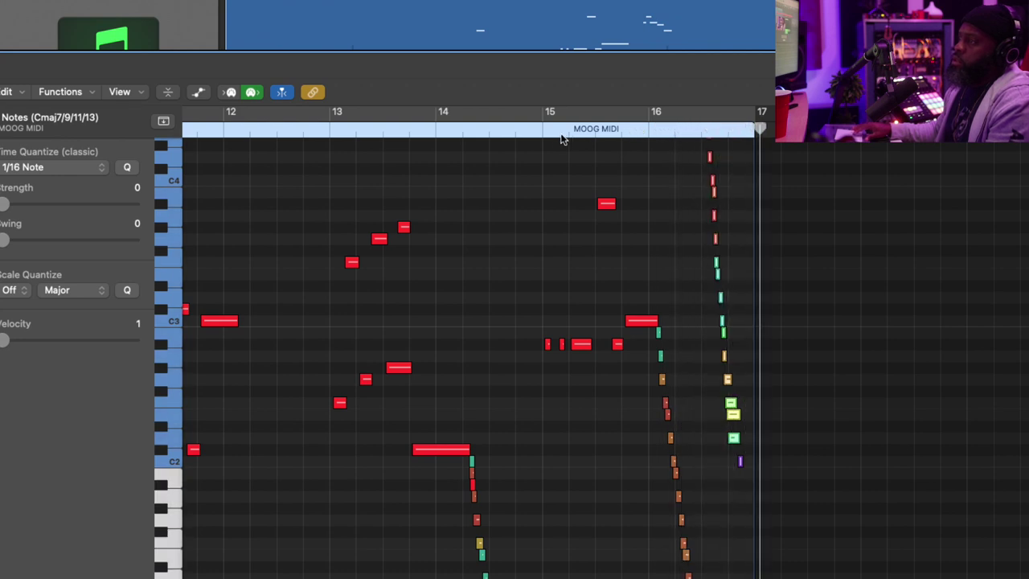
{"action": "left_click", "coordinate": [538, 129]}
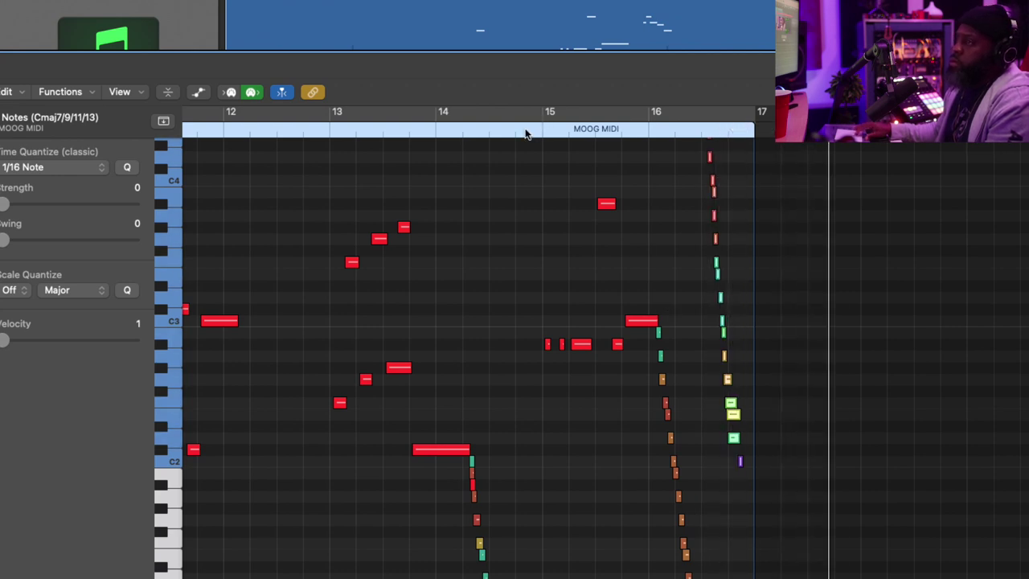
{"action": "key", "text": "Return"}
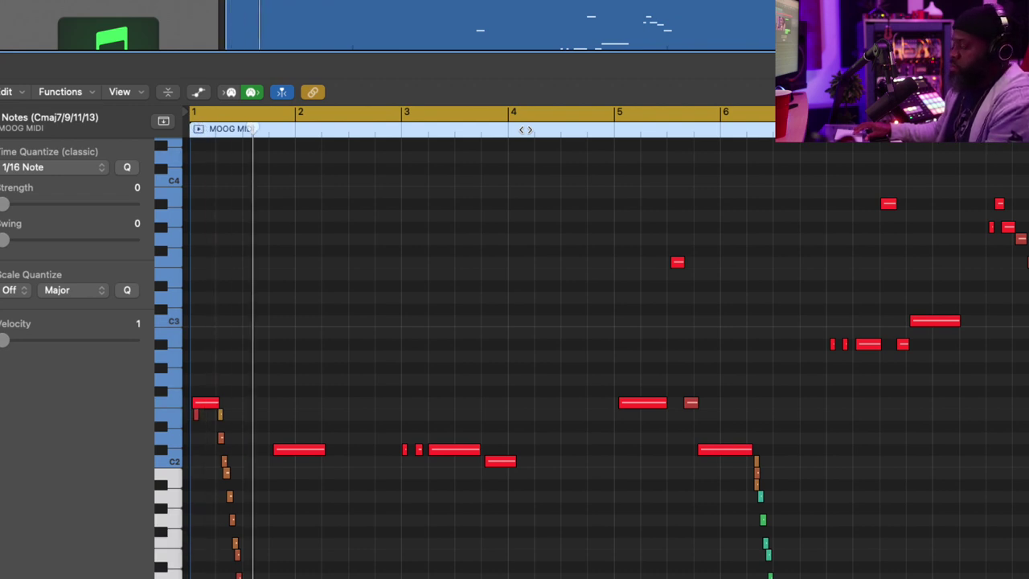
- Delete the low falling run at the start of bar 16 and lengthen the C3 note before it to 0 2 0 112
{"action": "scroll", "coordinate": [526, 130], "scroll_direction": "right", "scroll_amount": 10}
{"action": "scroll", "coordinate": [526, 129], "scroll_direction": "right", "scroll_amount": 3}
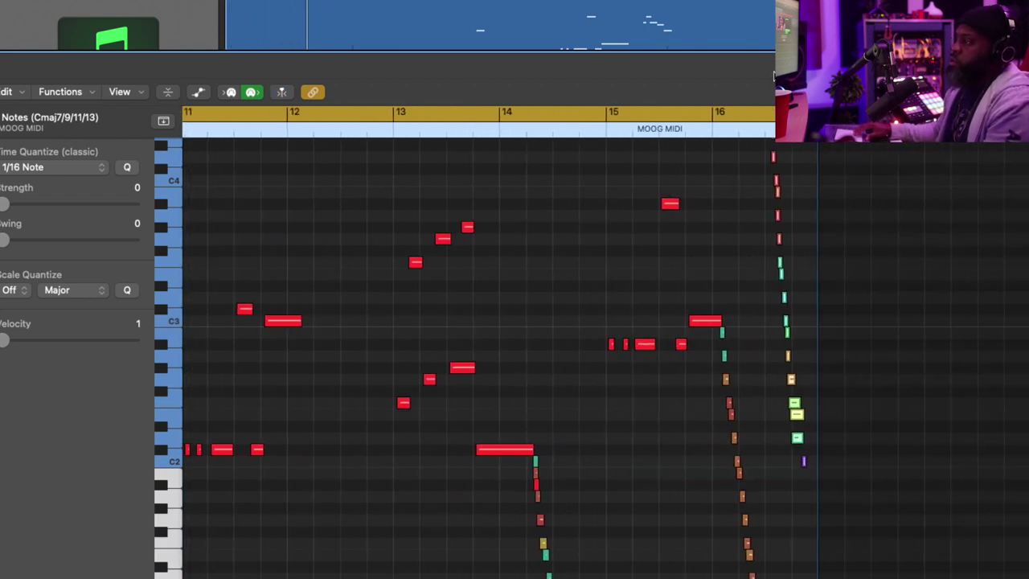
{"action": "scroll", "coordinate": [817, 171], "scroll_direction": "up", "scroll_amount": 3}
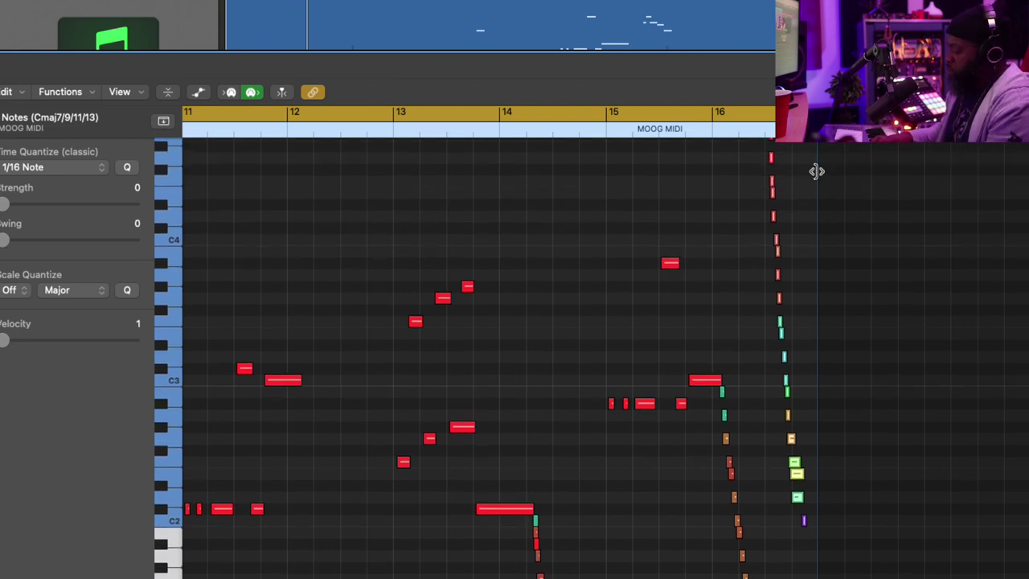
{"action": "key", "text": "super+Up"}
{"action": "key", "text": "super+Up"}
{"action": "key", "text": "super+Up"}
{"action": "key", "text": "super+Up"}
{"action": "key", "text": "super+Up"}
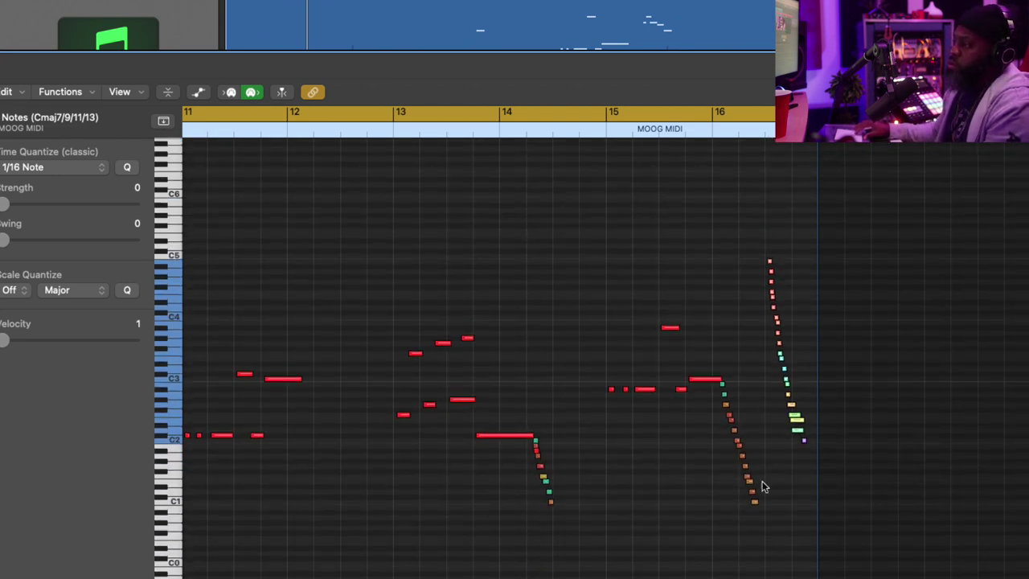
{"action": "left_click_drag", "start_coordinate": [767, 530], "coordinate": [742, 381]}
{"action": "key", "text": "Delete"}
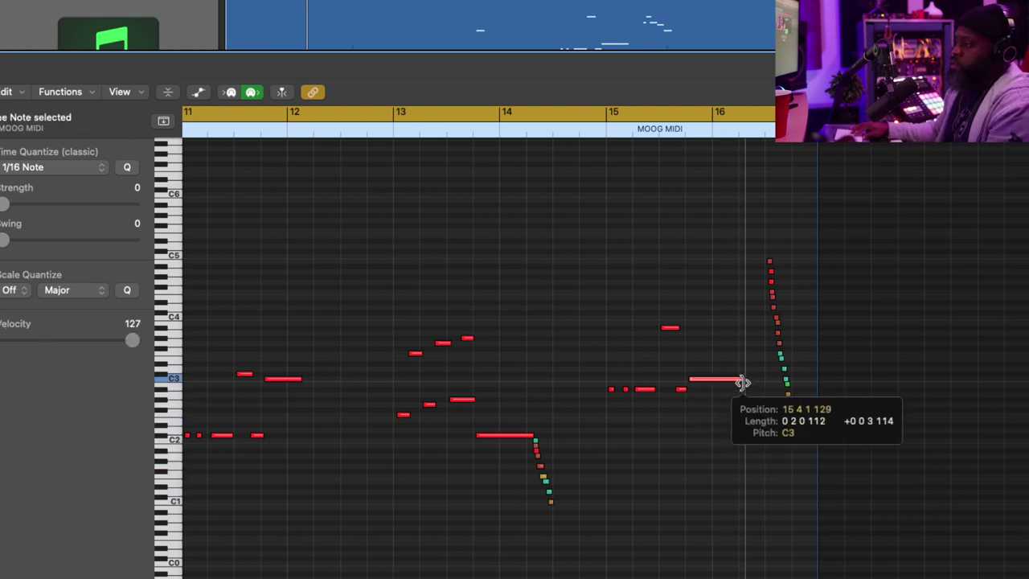
- Lengthen the C3 note leading into bar 16 to 0 2 2 112 and play the ending of the region
{"action": "key", "text": "Return"}
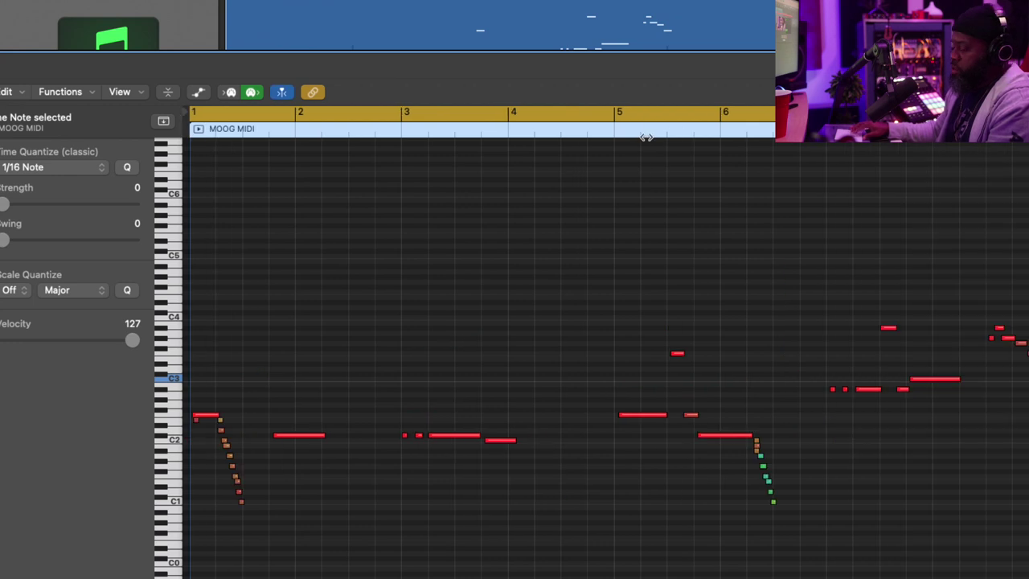
{"action": "scroll", "coordinate": [746, 311], "scroll_direction": "right", "scroll_amount": 5}
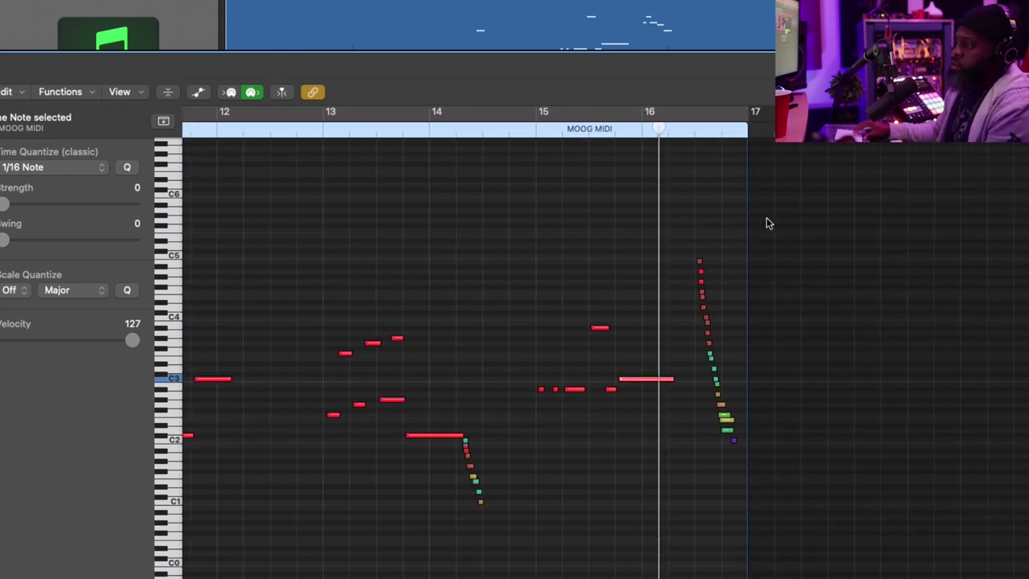
{"action": "left_click", "coordinate": [579, 129]}
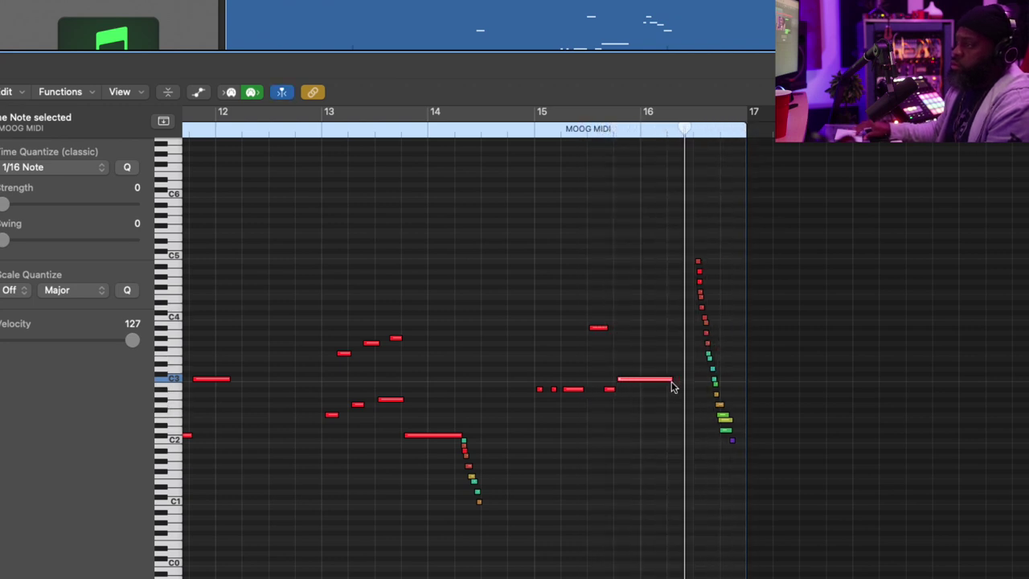
{"action": "left_click_drag", "start_coordinate": [673, 381], "coordinate": [684, 381]}
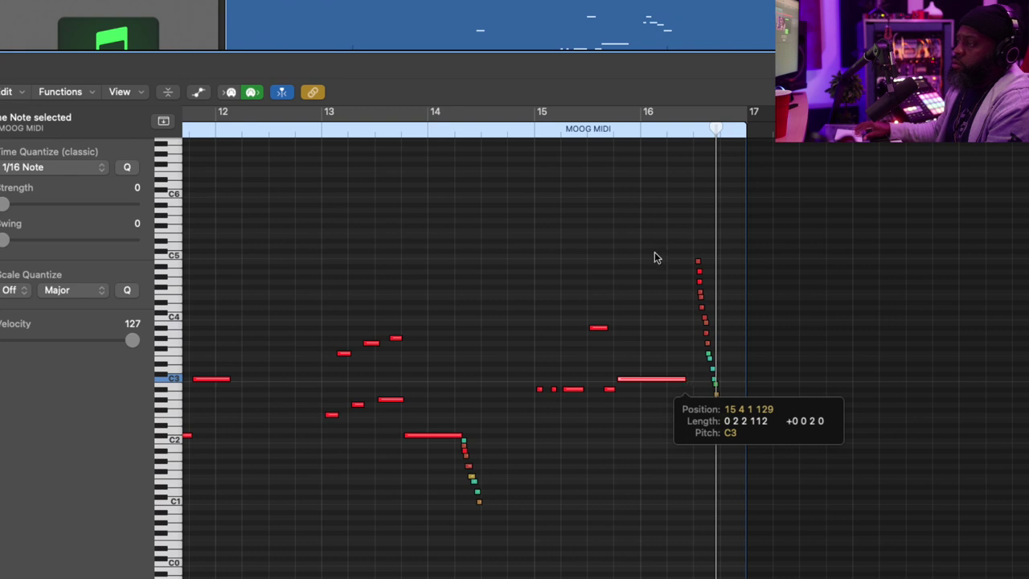
{"action": "left_click", "coordinate": [580, 138]}
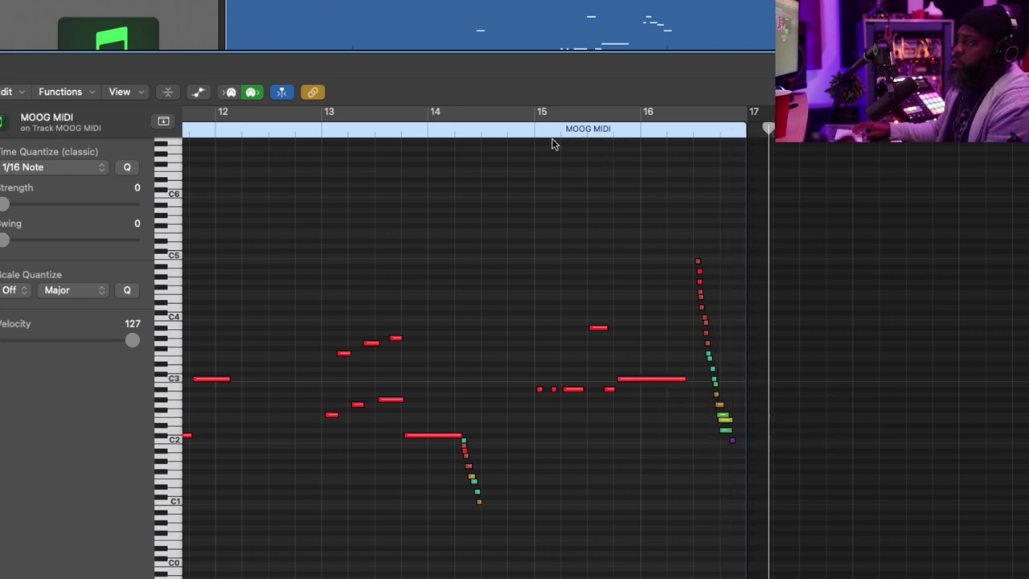
{"action": "left_click", "coordinate": [521, 131]}
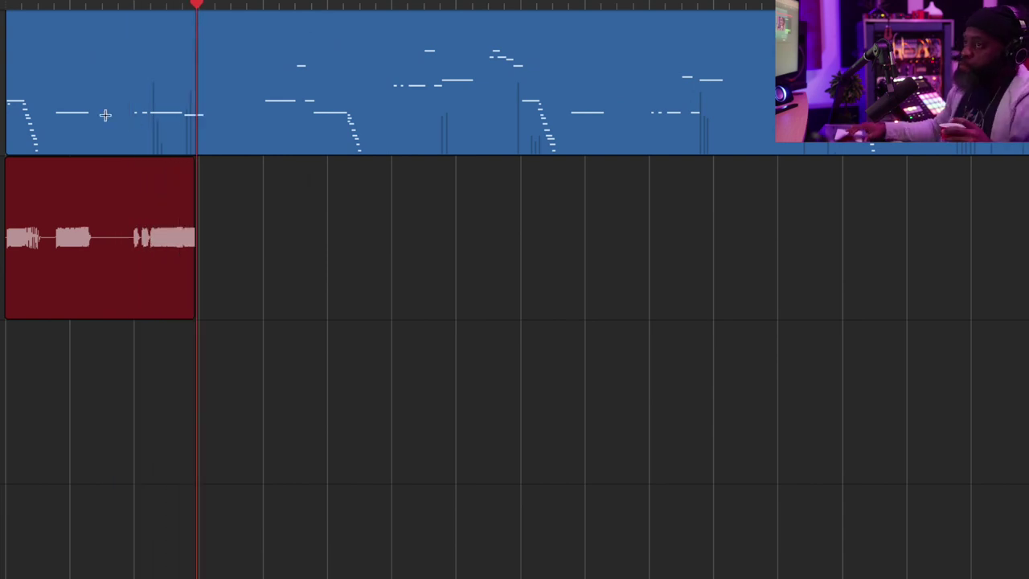
- Record the MOOG MIDI part as audio on the track directly below its region
{"action": "scroll", "coordinate": [440, 287], "scroll_direction": "up", "scroll_amount": 4}
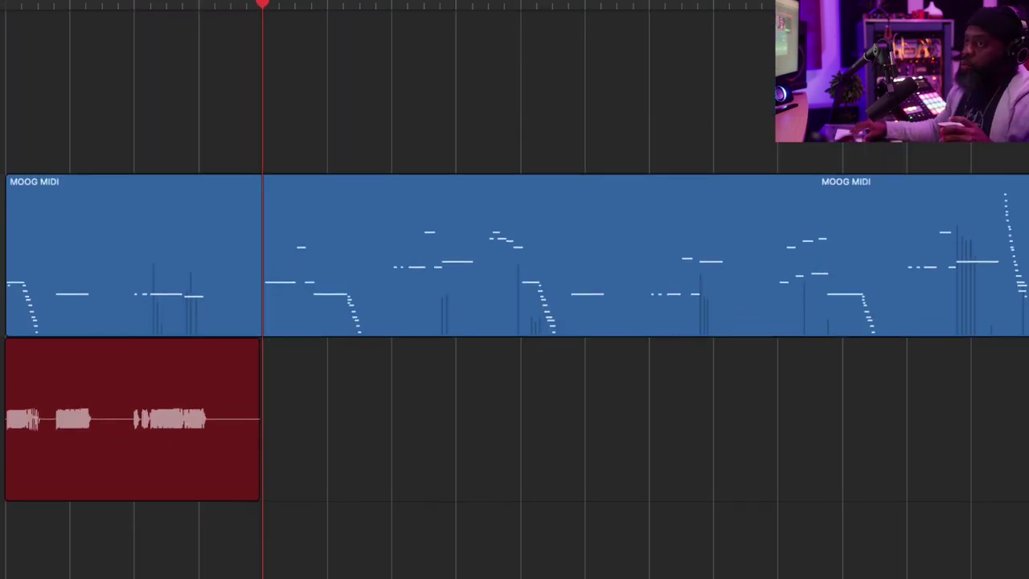
{"action": "scroll", "coordinate": [440, 287], "scroll_direction": "down", "scroll_amount": 3}
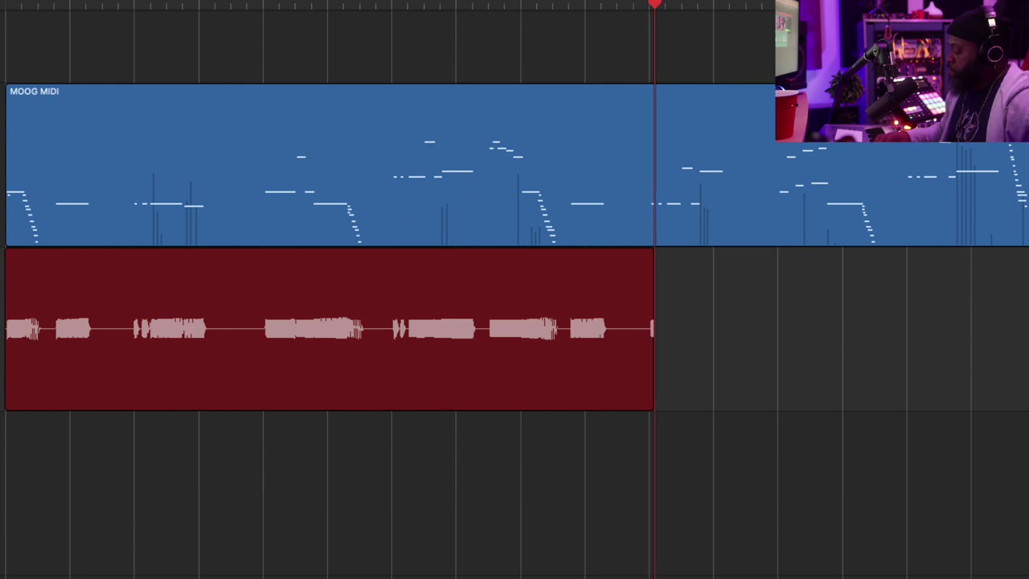
{"action": "key", "text": "super+Down"}
{"action": "key", "text": "super+Down"}
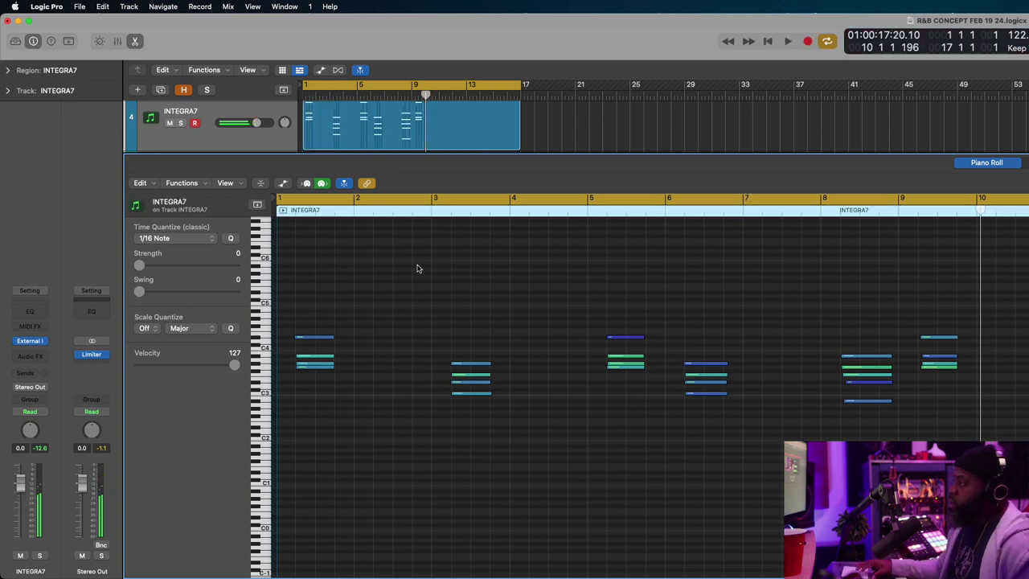
- Delete the four-note chord in bar 9 of the INTEGRA7 region and record new chords through bar 16
{"action": "left_click_drag", "start_coordinate": [930, 377], "coordinate": [916, 391]}
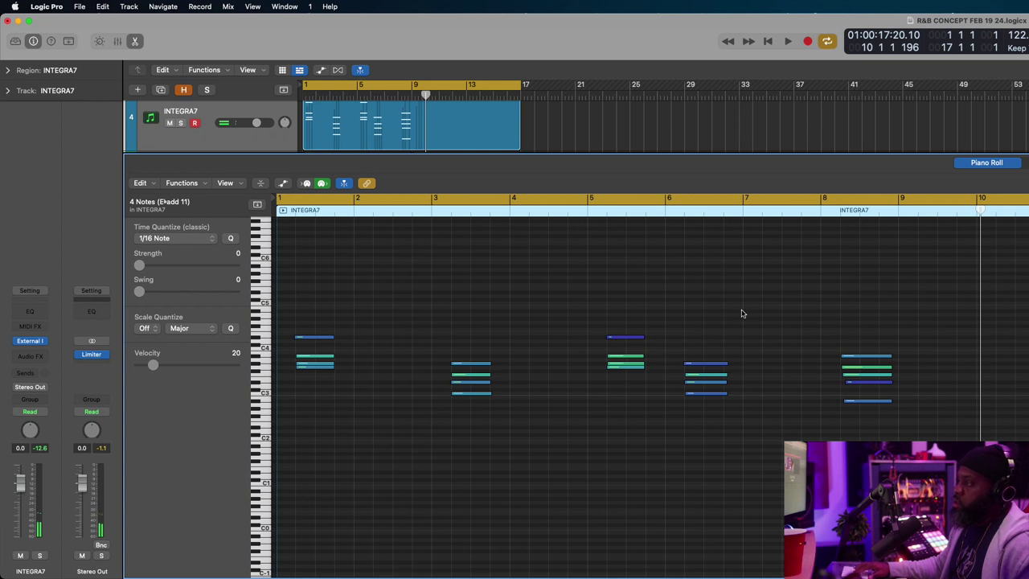
{"action": "key", "text": "space"}
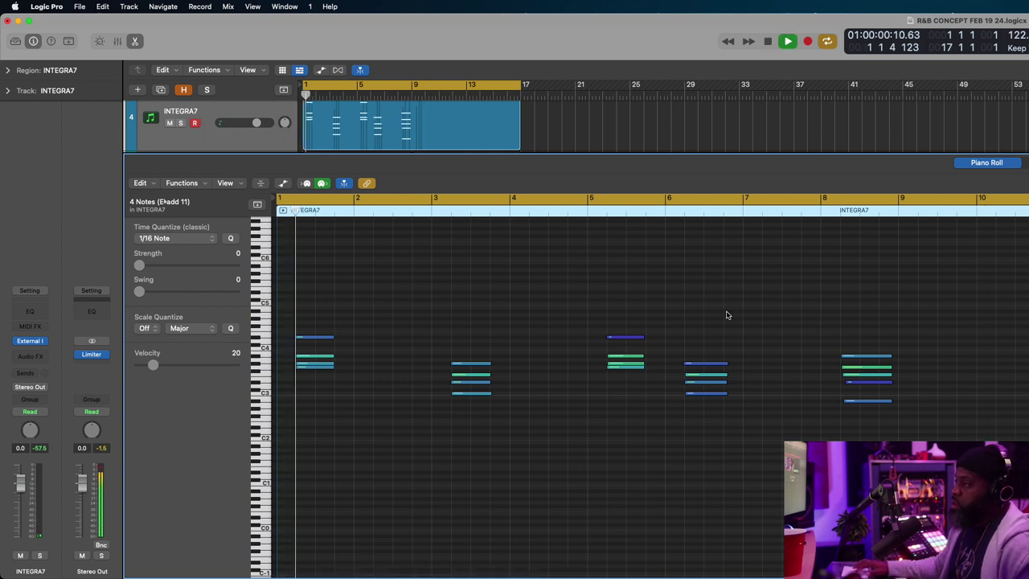
{"action": "key", "text": "super+Left"}
{"action": "key", "text": "super+Left"}
{"action": "key", "text": "super+Left"}
{"action": "key", "text": "super+Left"}
{"action": "key", "text": "super+Right"}
{"action": "key", "text": "super+Right"}
{"action": "key", "text": "super+Right"}
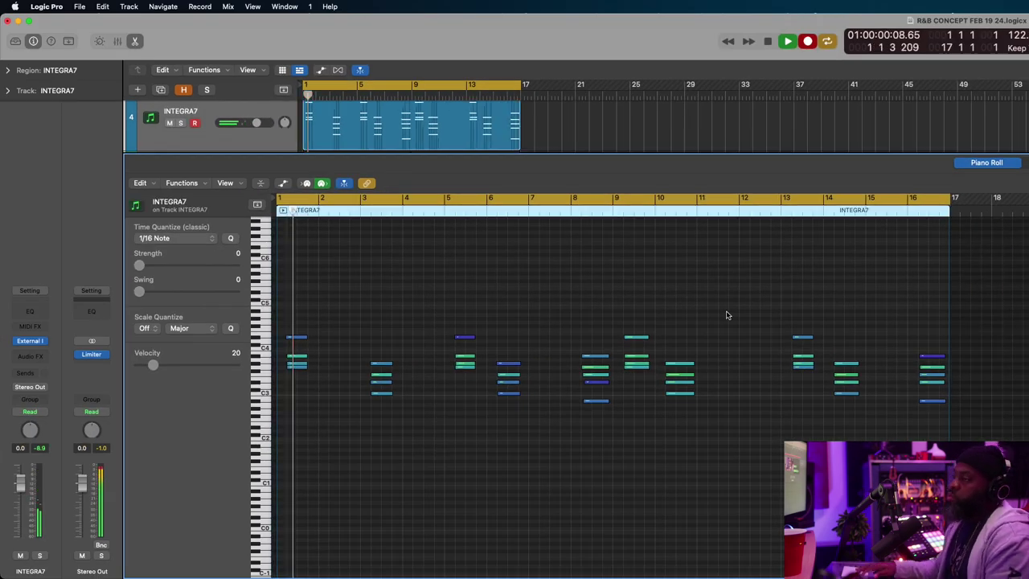
- Show the automation/MIDI lane for the INTEGRA7 region and set it to Modulation
{"action": "left_click", "coordinate": [282, 182]}
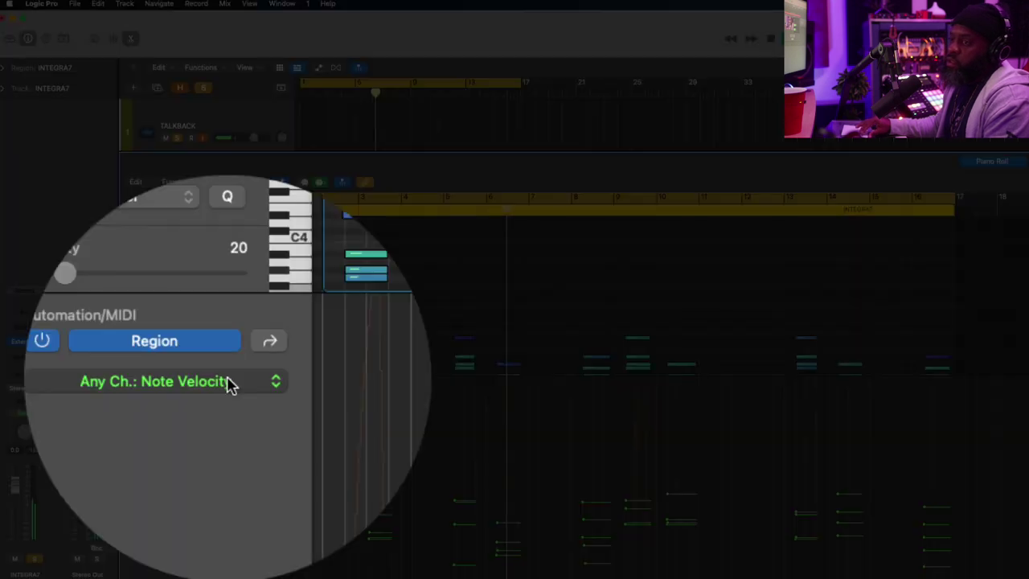
{"action": "left_click", "coordinate": [228, 418]}
{"action": "mouse_move", "coordinate": [289, 325]}
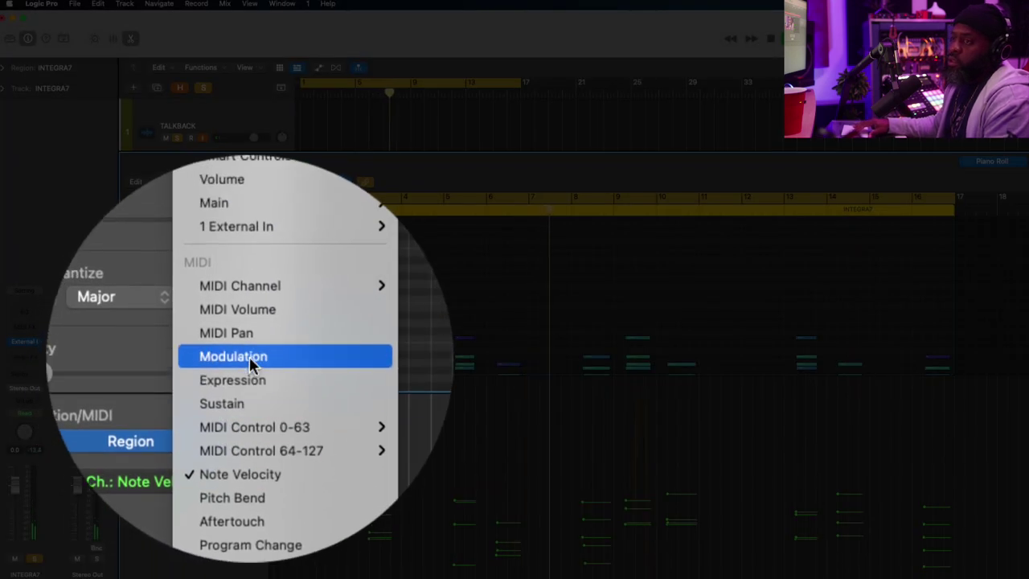
{"action": "left_click", "coordinate": [241, 337]}
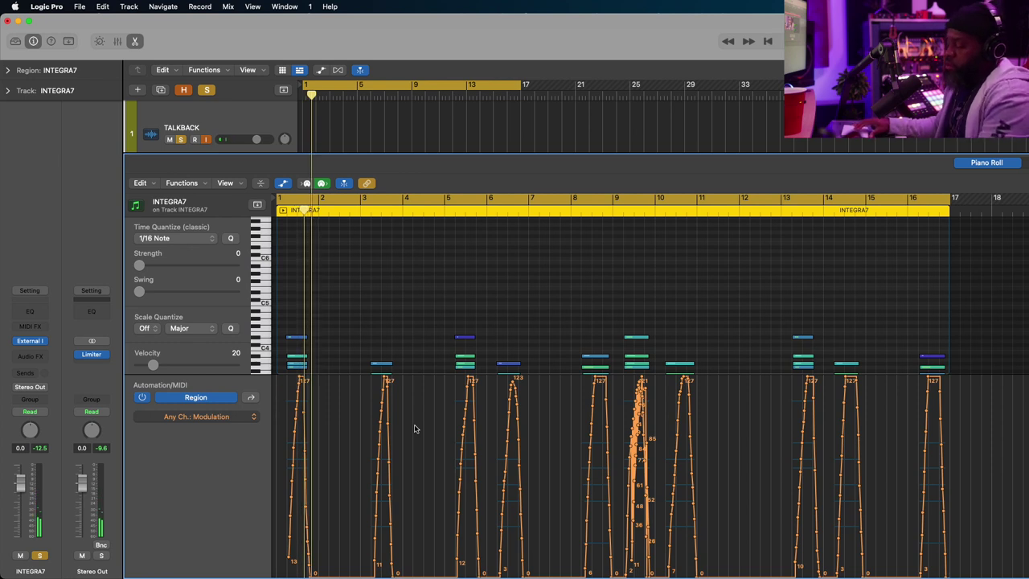
- Select all notes of the INTEGRA7 region in the Piano Roll, and return to the full track view
{"action": "key", "text": "p"}
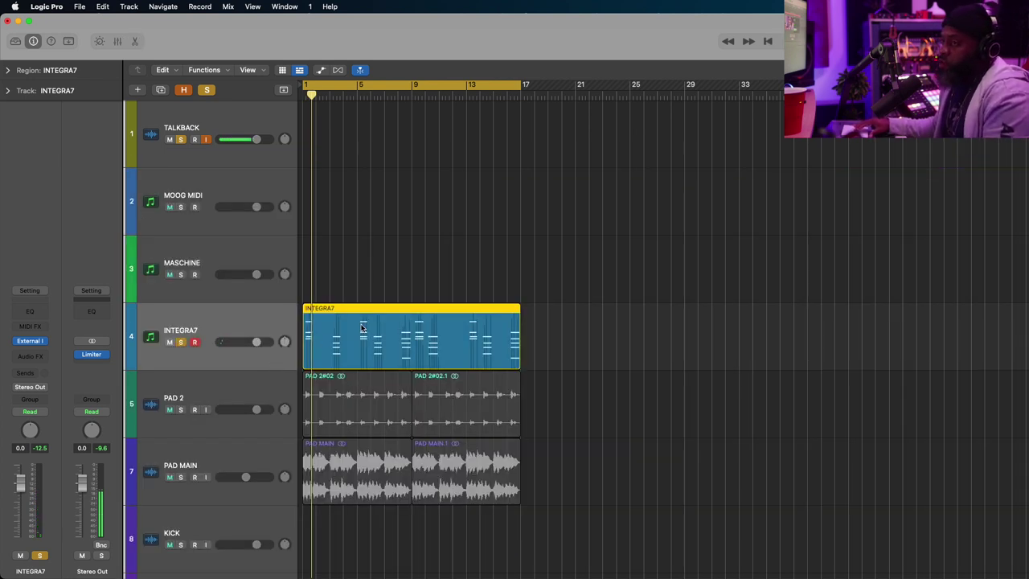
{"action": "key", "text": "p"}
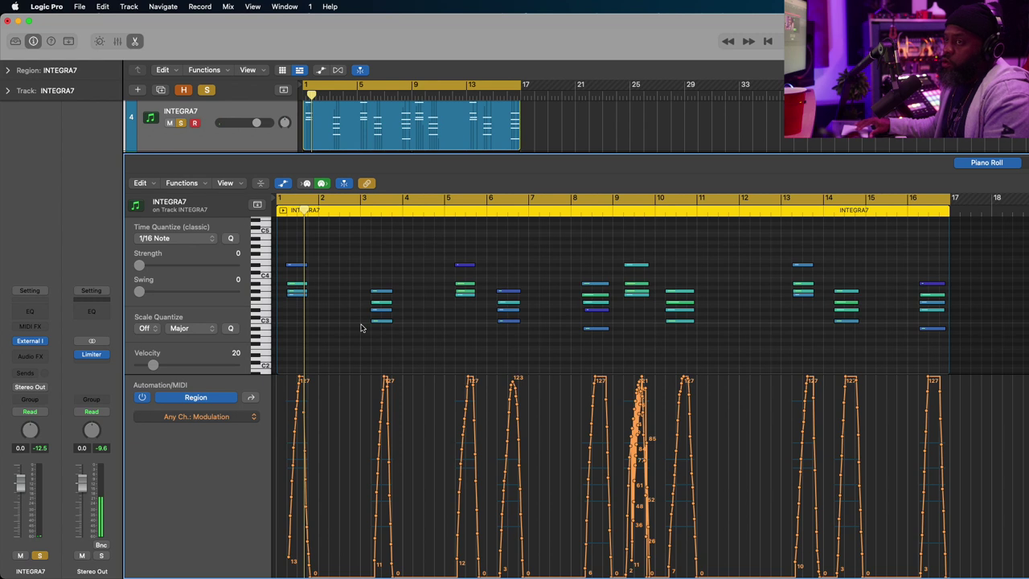
{"action": "key", "text": "super+a"}
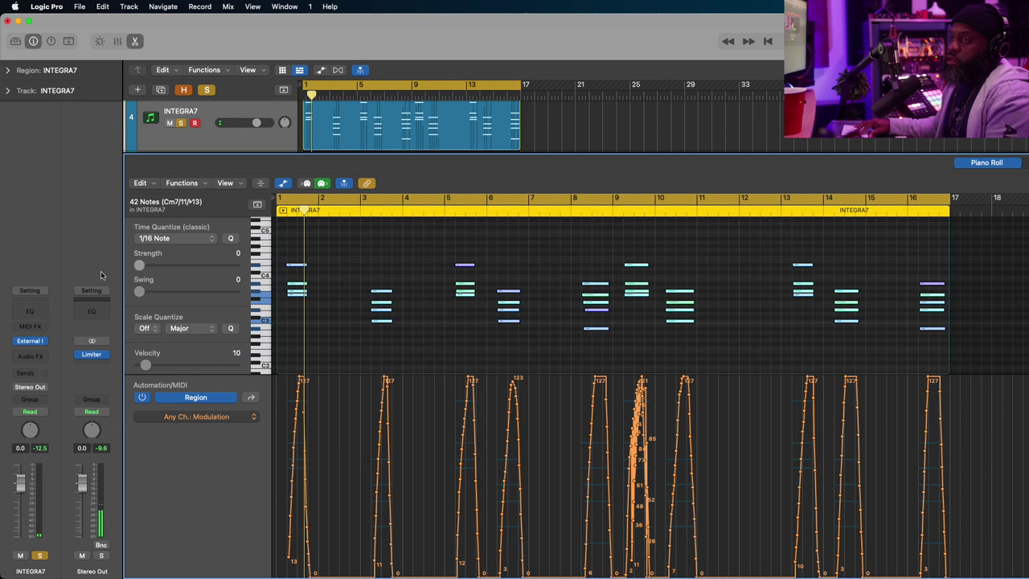
{"action": "key", "text": "p"}
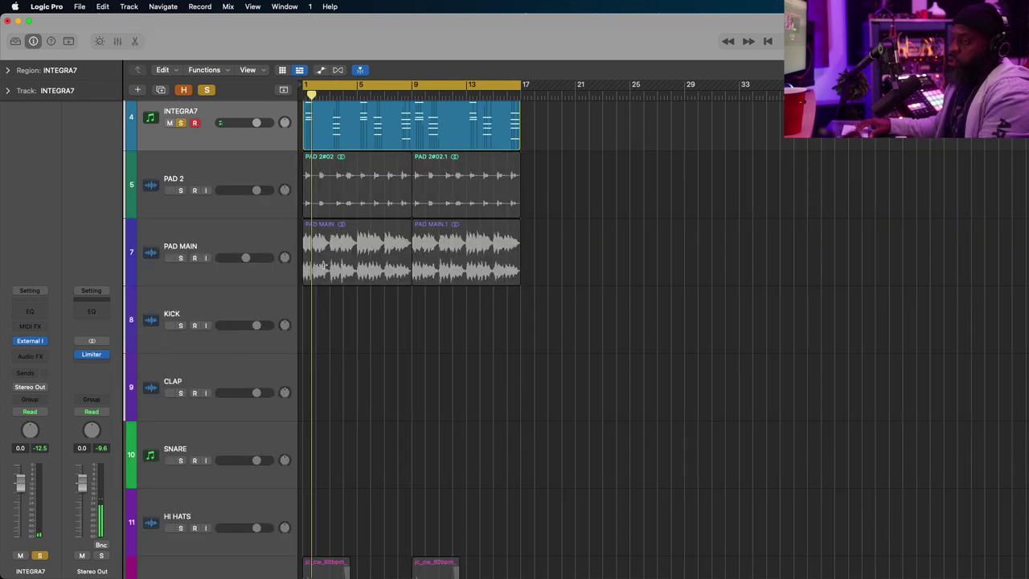
- Create a new audio track named PAD 3 directly below the INTEGRA7 track, taking its signal from inputs 7 + 8
{"action": "scroll", "coordinate": [378, 241], "scroll_direction": "up", "scroll_amount": 5}
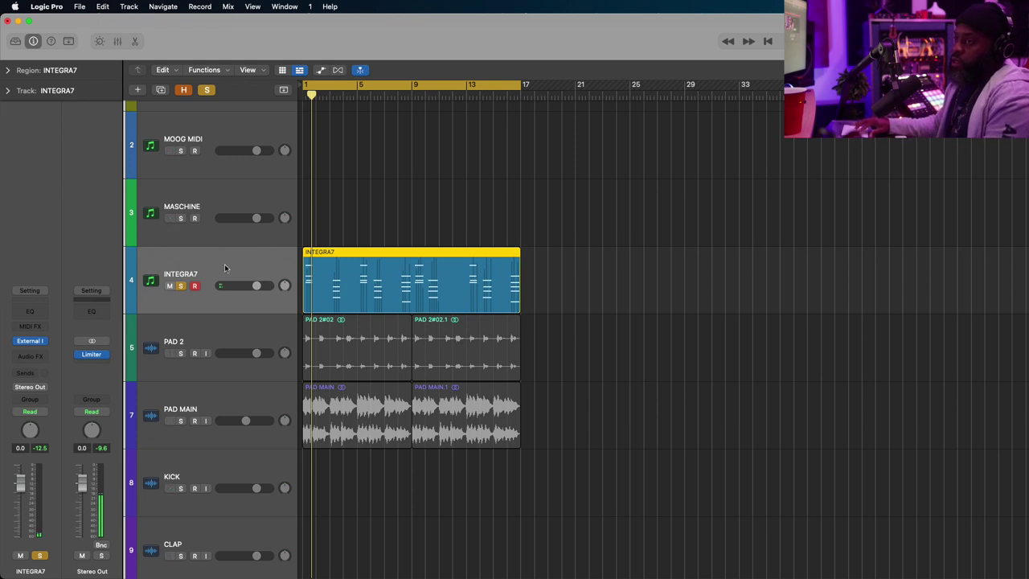
{"action": "left_click", "coordinate": [136, 90]}
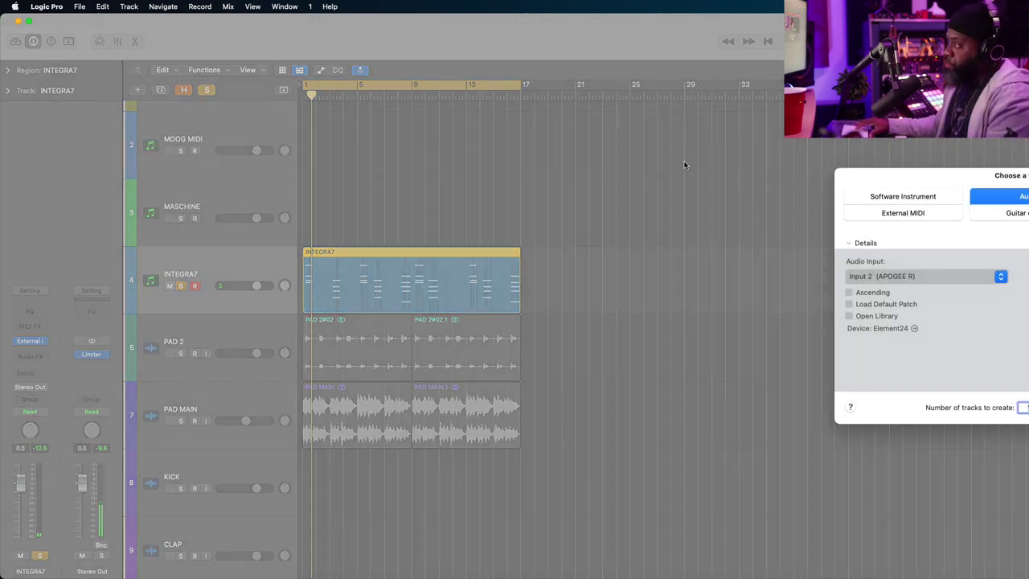
{"action": "left_click", "coordinate": [959, 277]}
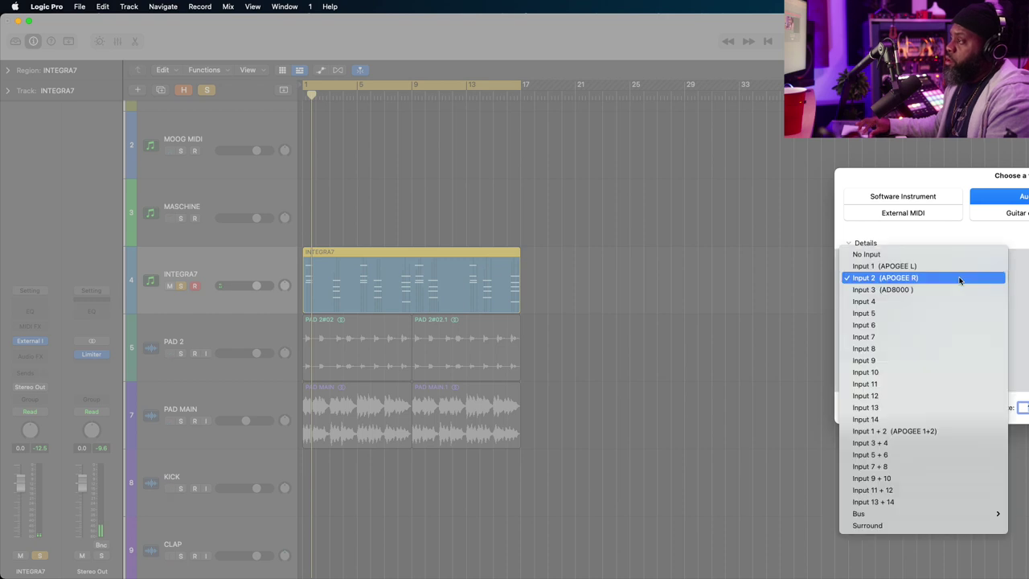
{"action": "left_click", "coordinate": [959, 430]}
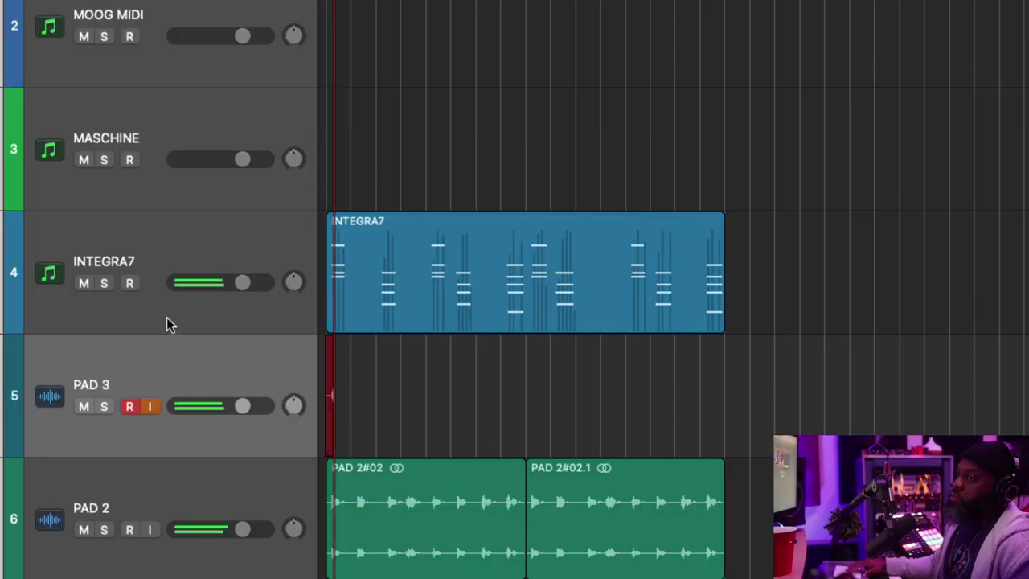
- Try to record the INTEGRA7 part as audio on the PAD 3 track with the TALKBACK track's input monitoring off
{"action": "scroll", "coordinate": [168, 318], "scroll_direction": "up", "scroll_amount": 3}
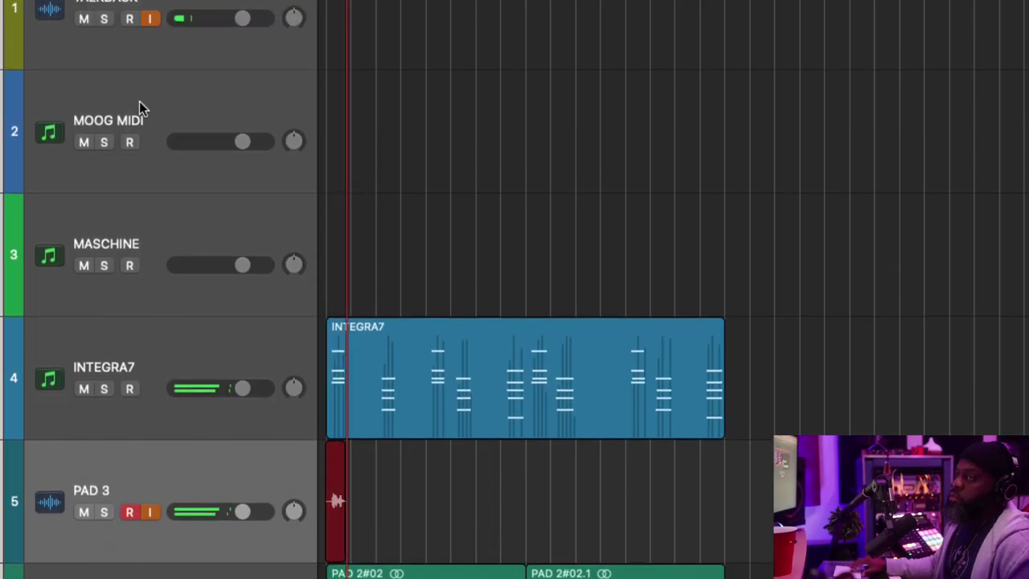
{"action": "left_click", "coordinate": [148, 18]}
{"action": "scroll", "coordinate": [550, 161], "scroll_direction": "down", "scroll_amount": 5}
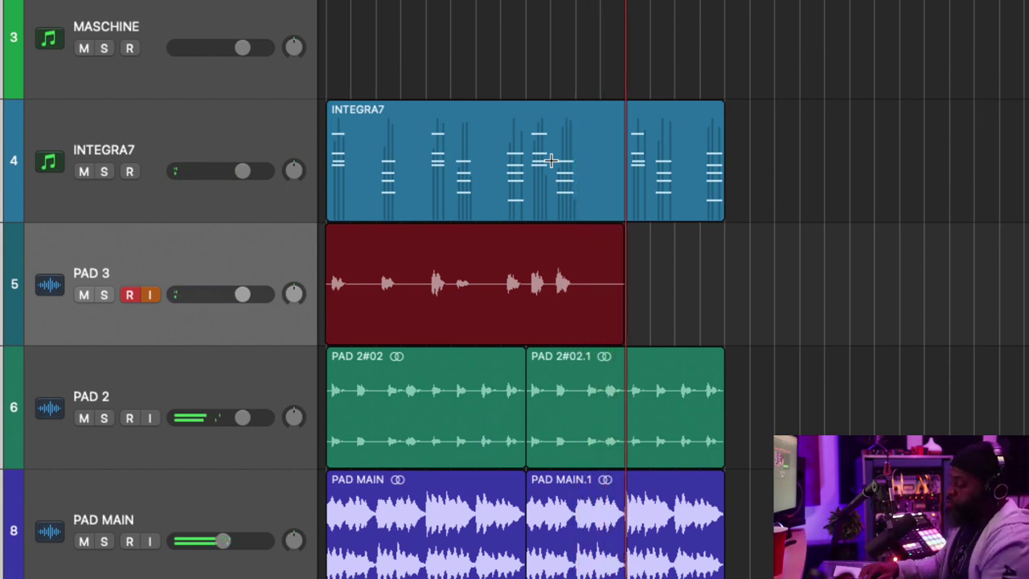
{"action": "key", "text": "space"}
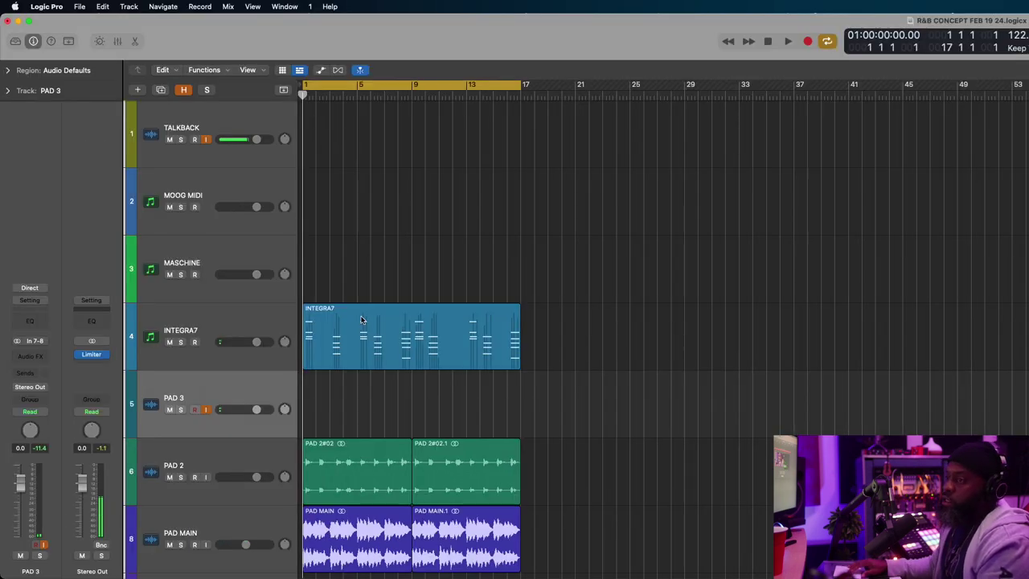
- Open the INTEGRA7 region in the Piano Roll, set its automation/MIDI lane to Note Velocity, and play the part back
{"action": "double_click", "coordinate": [434, 123]}
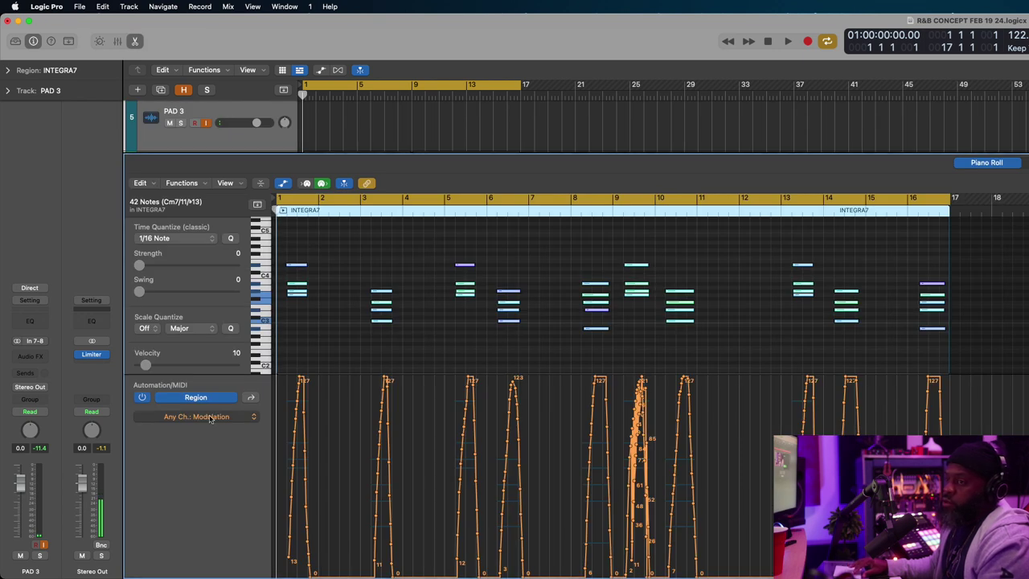
{"action": "left_click", "coordinate": [211, 416]}
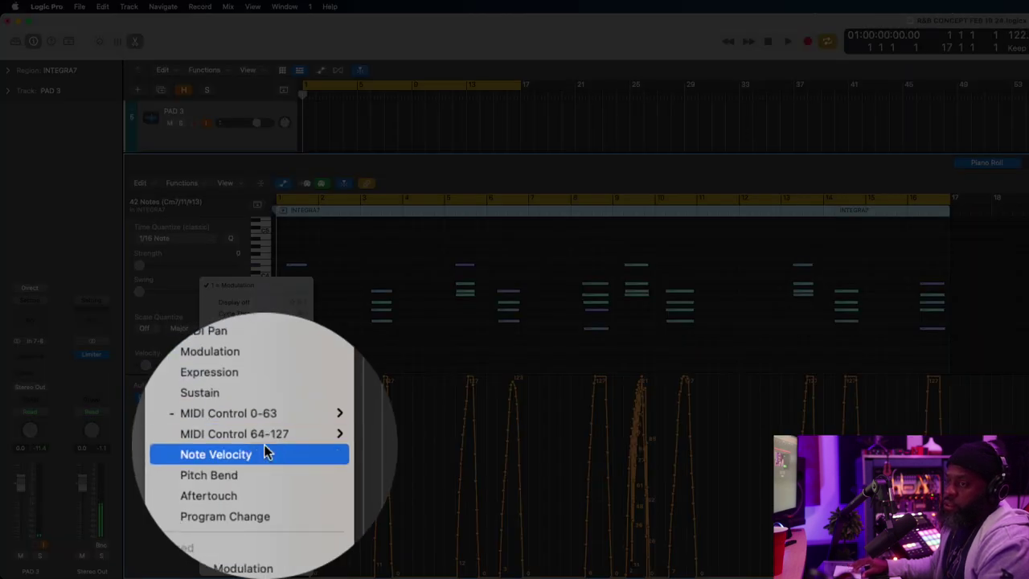
{"action": "left_click", "coordinate": [267, 454]}
{"action": "key", "text": "space"}
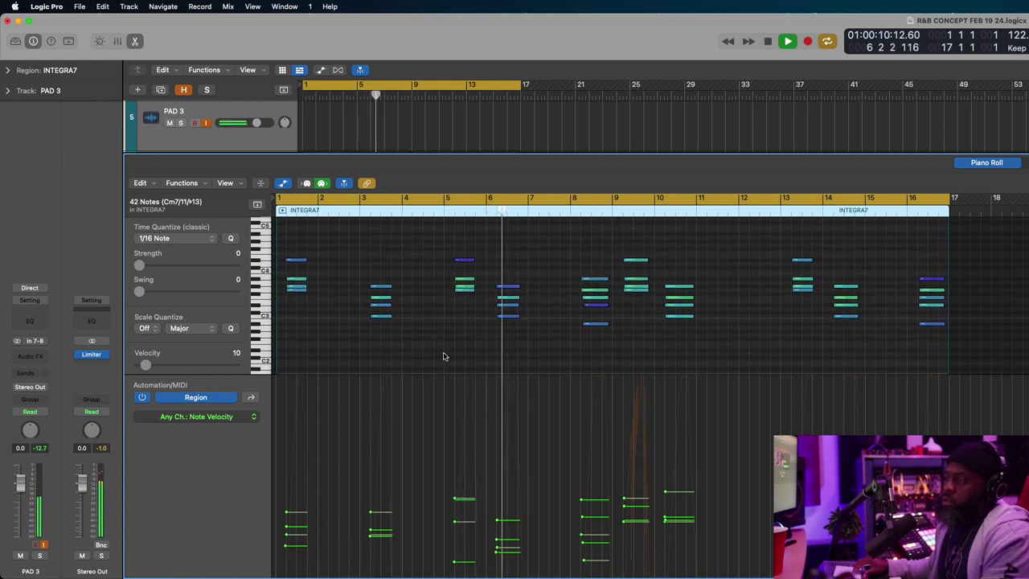
{"action": "key", "text": "space"}
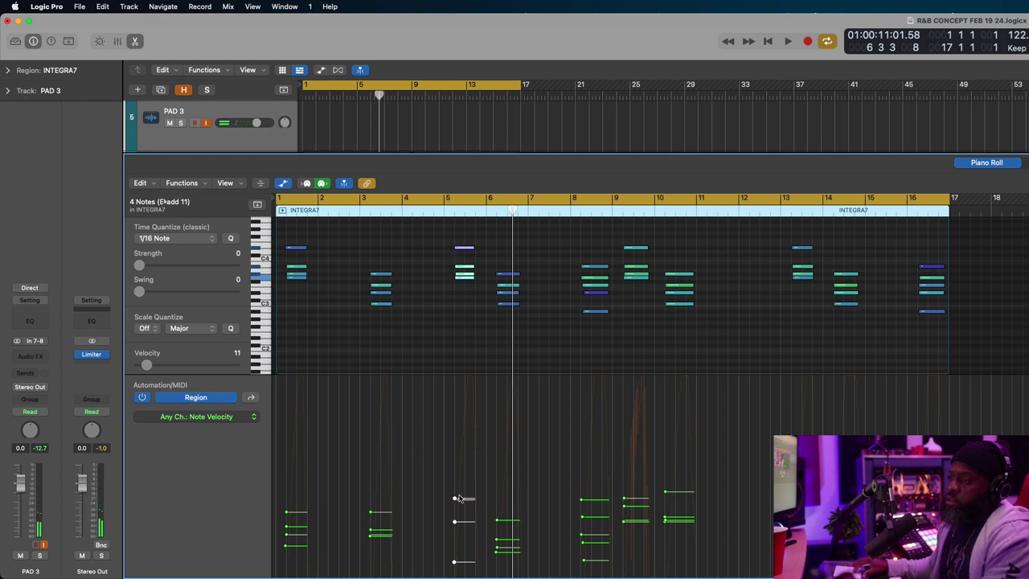
- Lower the velocity of the four-note chord in bar 5 to 9 and play the region from the start
{"action": "mouse_move", "coordinate": [459, 501]}
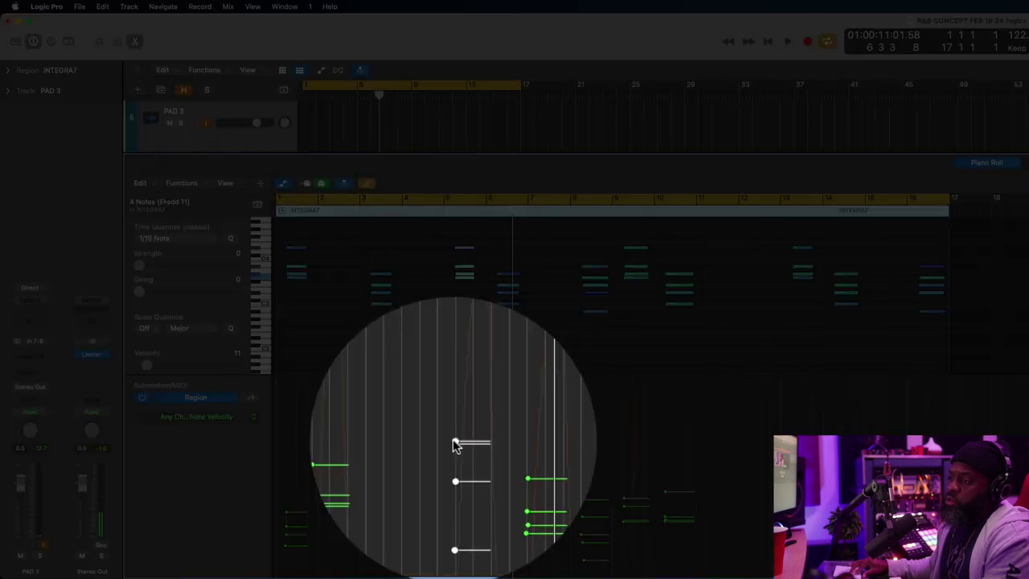
{"action": "left_click_drag", "start_coordinate": [456, 499], "coordinate": [456, 508]}
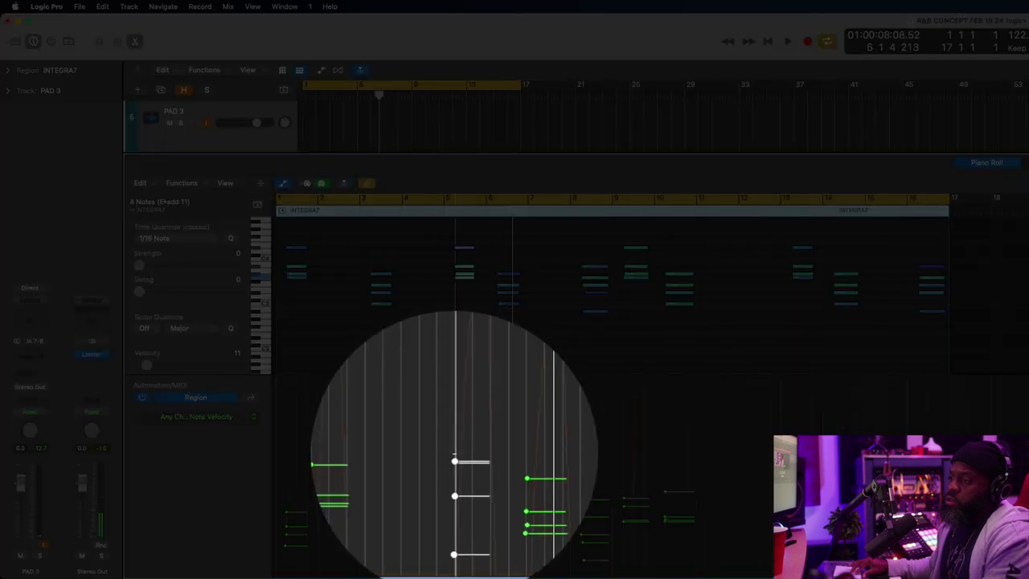
{"action": "key", "text": "space"}
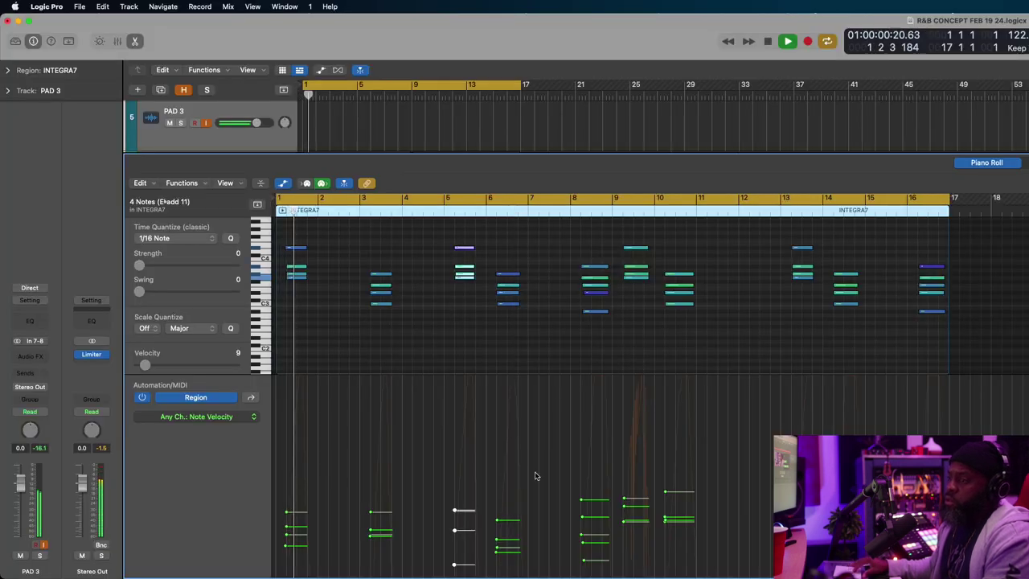
{"action": "key", "text": "space"}
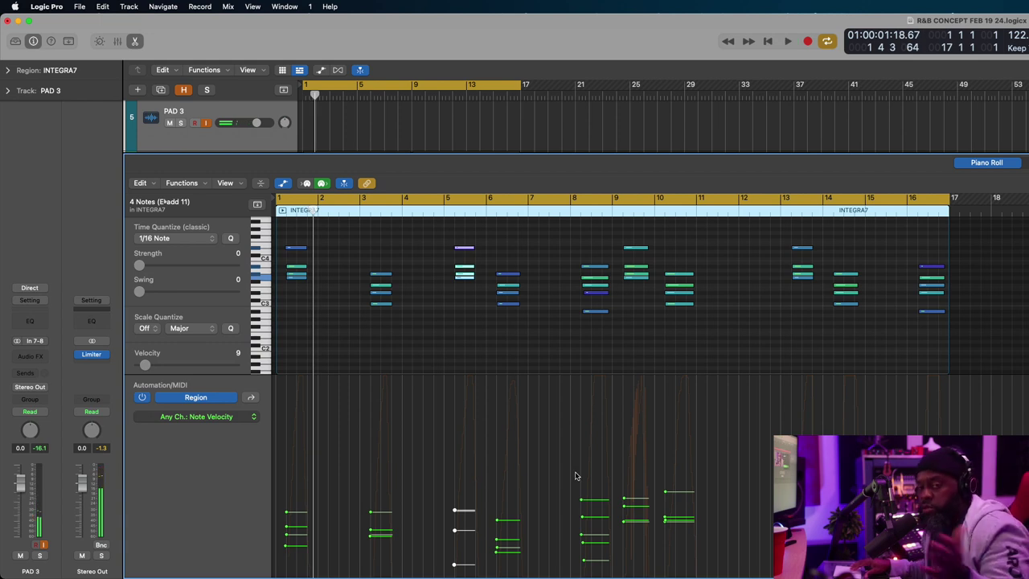
- Select the five-note chord in bar 8, lower its velocity to 11, and play the region
{"action": "mouse_move", "coordinate": [579, 484]}
{"action": "left_mouse_down"}
{"action": "mouse_move", "coordinate": [607, 547]}
{"action": "mouse_move", "coordinate": [595, 483]}
{"action": "mouse_move", "coordinate": [588, 489]}
{"action": "left_mouse_up"}
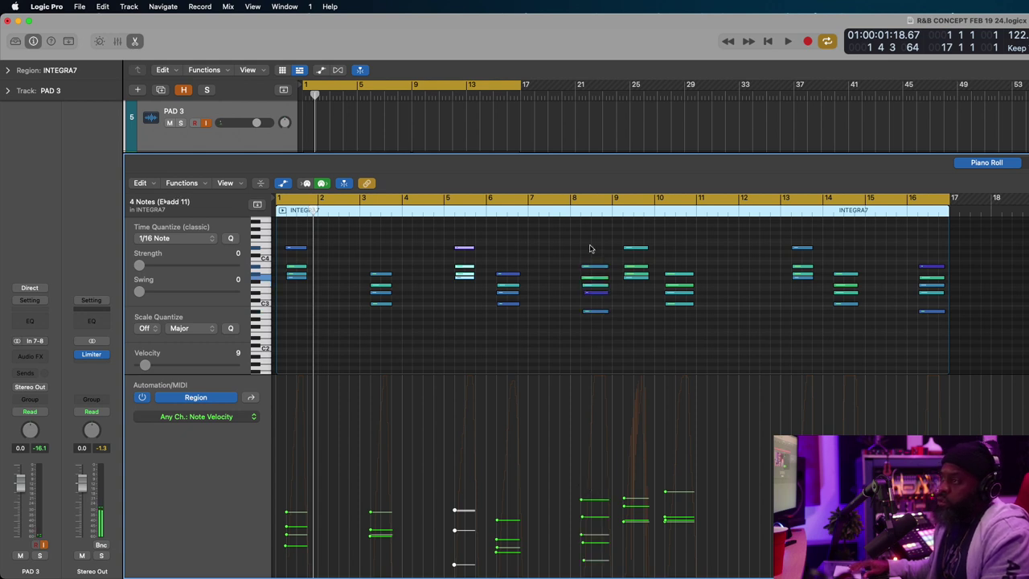
{"action": "left_click_drag", "start_coordinate": [596, 348], "coordinate": [596, 350]}
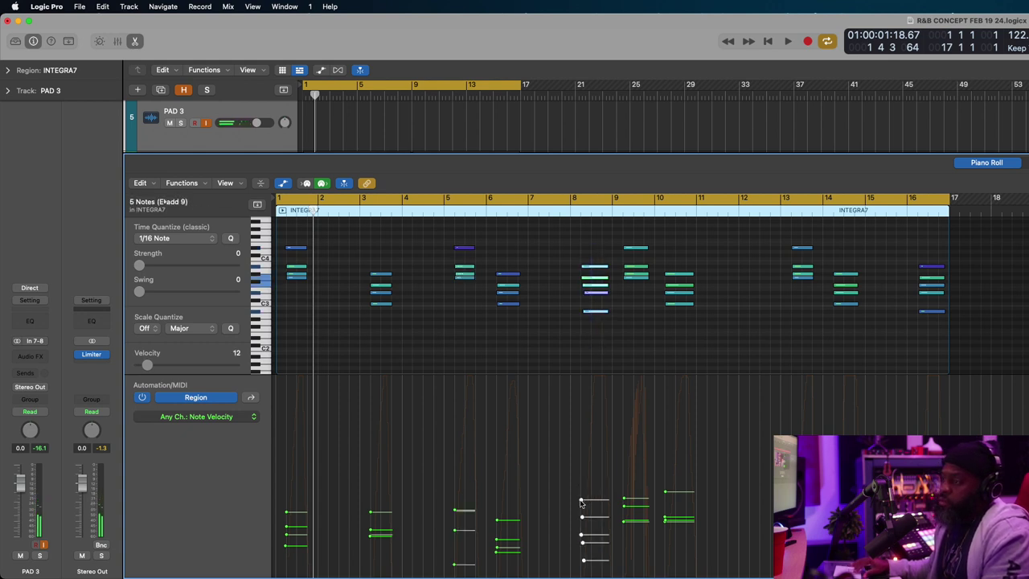
{"action": "left_click_drag", "start_coordinate": [582, 503], "coordinate": [590, 504]}
{"action": "key", "text": "space"}
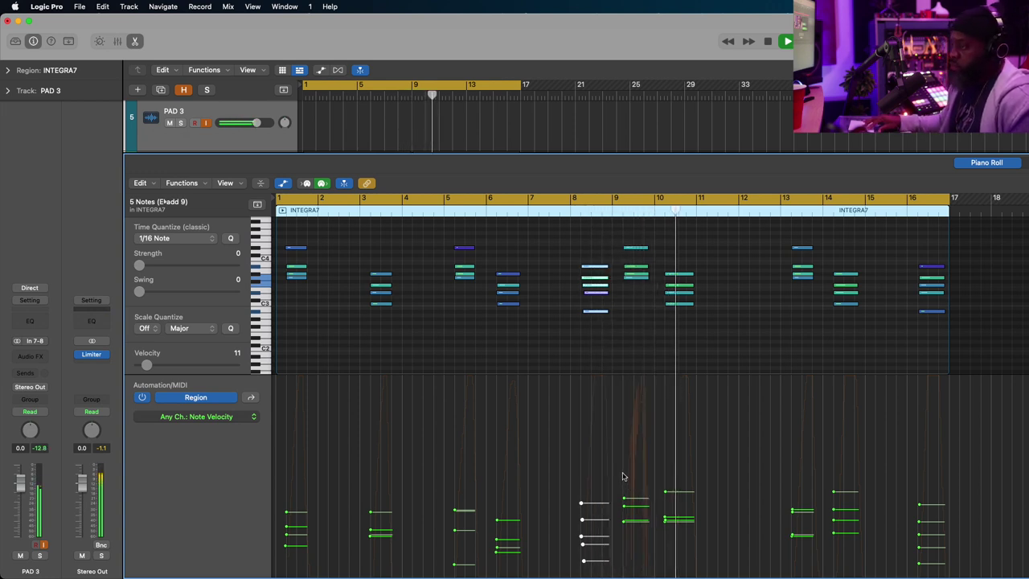
- Slightly lower the velocities of the chords in bars 9 and 10, and lower the bar 14 chord's velocity to 25
{"action": "mouse_move", "coordinate": [623, 477]}
{"action": "left_mouse_down"}
{"action": "mouse_move", "coordinate": [675, 506]}
{"action": "mouse_move", "coordinate": [685, 549]}
{"action": "mouse_move", "coordinate": [643, 478]}
{"action": "left_mouse_up"}
{"action": "key", "text": "super+z"}
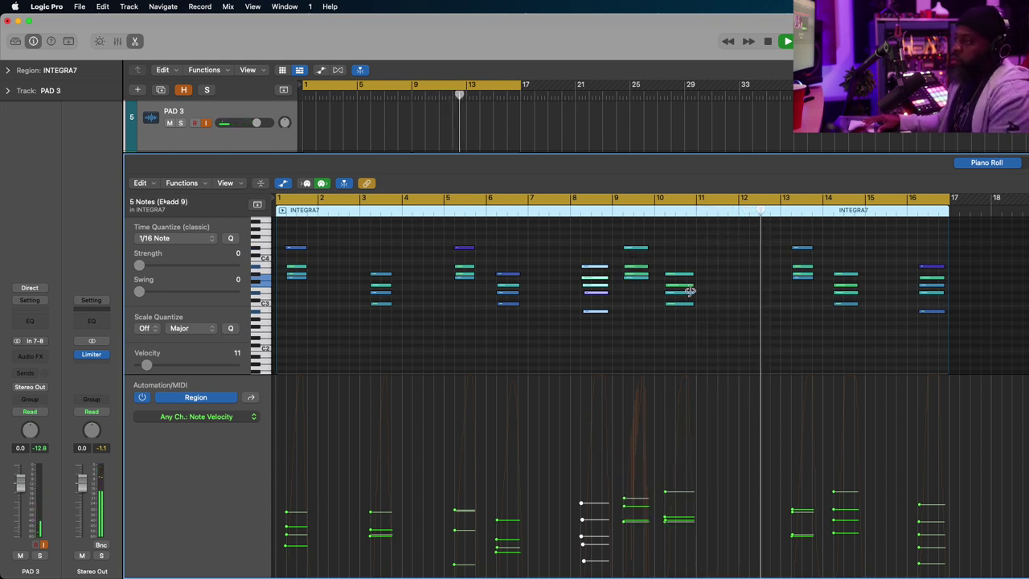
{"action": "left_click_drag", "start_coordinate": [720, 247], "coordinate": [621, 336]}
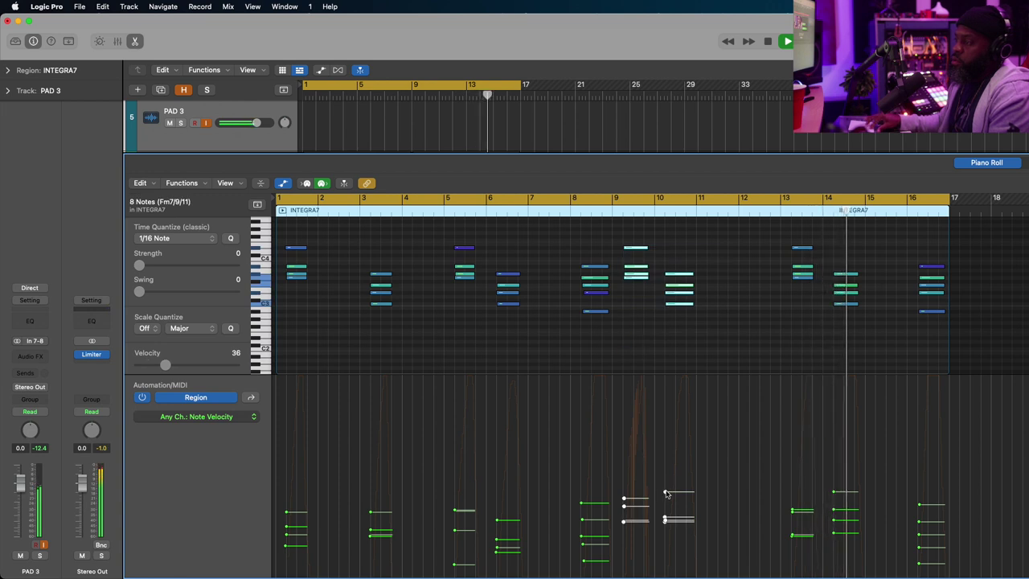
{"action": "left_click_drag", "start_coordinate": [666, 493], "coordinate": [666, 502]}
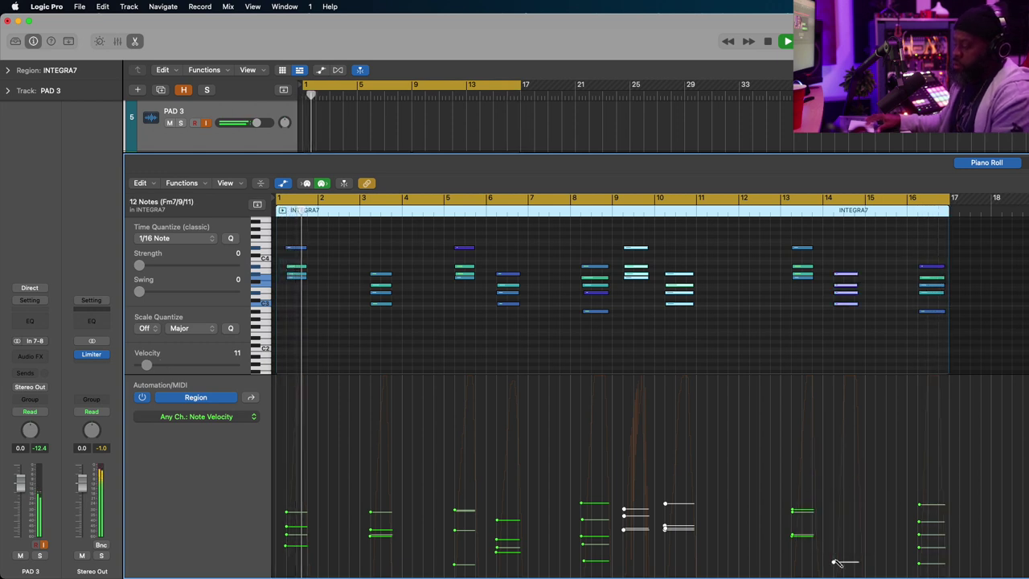
{"action": "left_click_drag", "start_coordinate": [891, 269], "coordinate": [830, 329]}
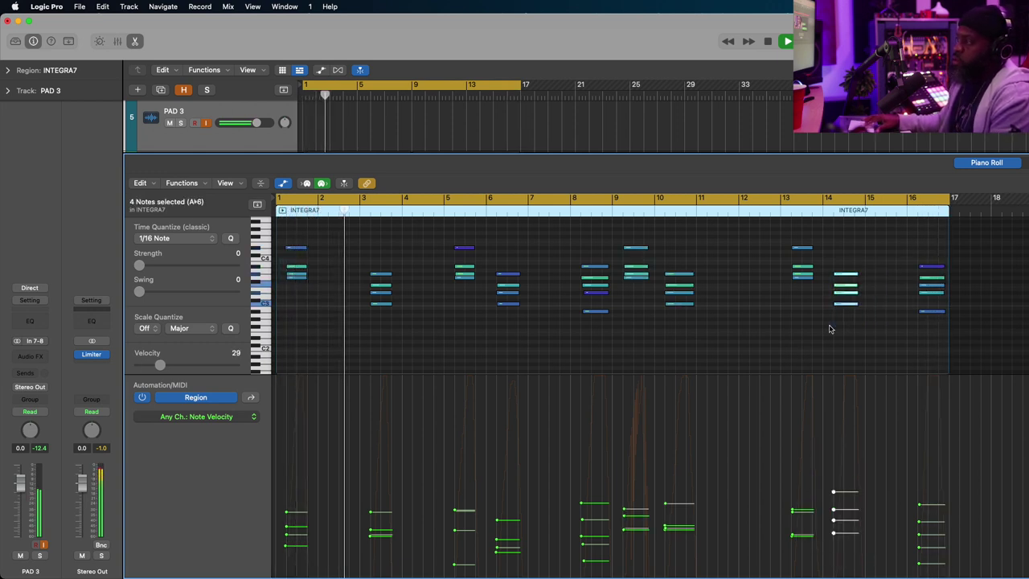
{"action": "left_click_drag", "start_coordinate": [836, 492], "coordinate": [835, 504]}
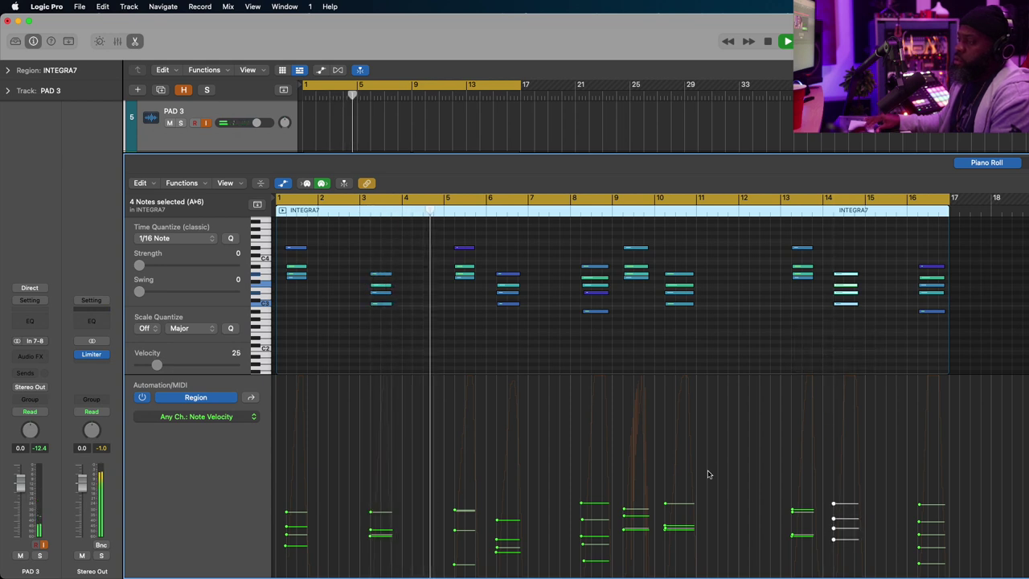
- Select the chords in bars 5 and 6 and lengthen their notes slightly at the end
{"action": "left_click", "coordinate": [460, 239]}
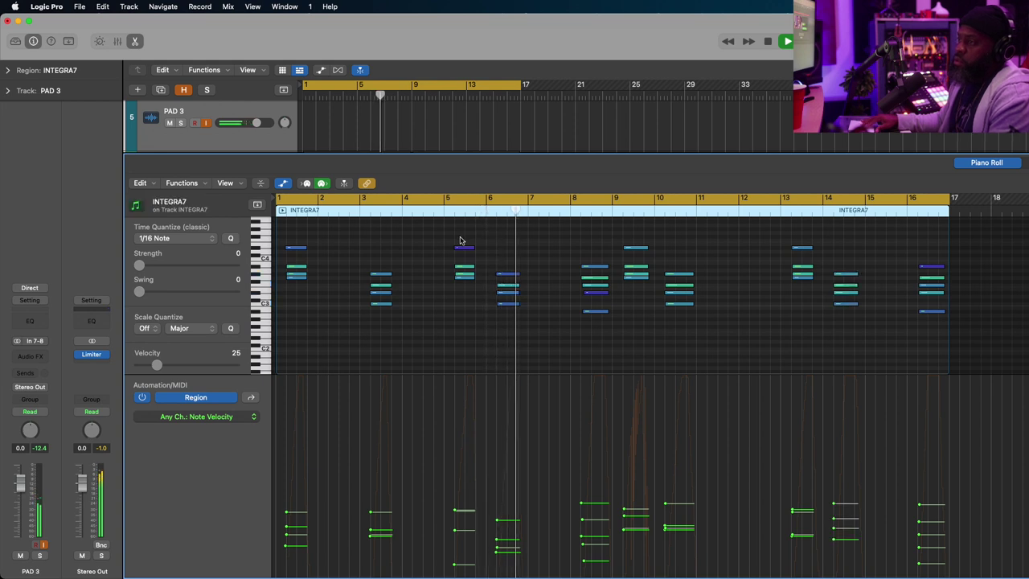
{"action": "left_click_drag", "start_coordinate": [467, 257], "coordinate": [513, 332]}
{"action": "key", "text": "space"}
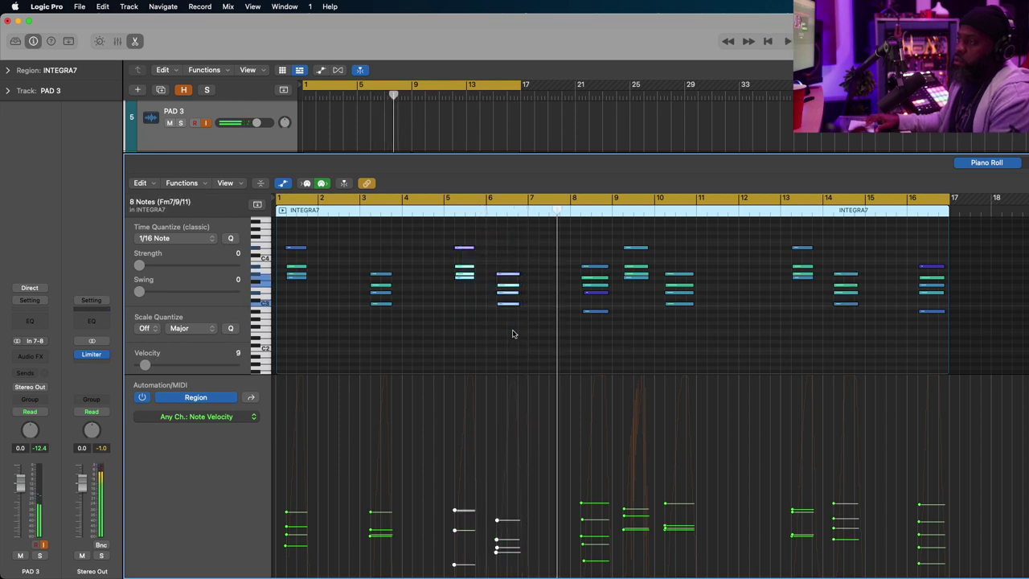
{"action": "key", "text": "super+Right"}
{"action": "key", "text": "super+Right"}
{"action": "key", "text": "super+Right"}
{"action": "key", "text": "super+Right"}
{"action": "scroll", "coordinate": [513, 330], "scroll_direction": "left", "scroll_amount": 3}
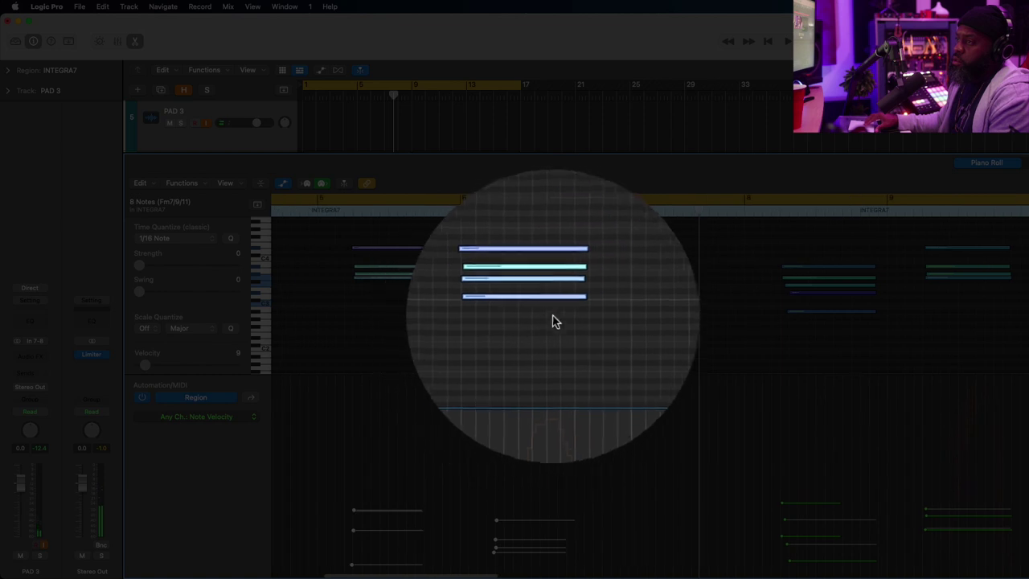
{"action": "left_click_drag", "start_coordinate": [573, 303], "coordinate": [581, 303]}
{"action": "key", "text": "super+Left"}
{"action": "key", "text": "super+Left"}
{"action": "key", "text": "super+Left"}
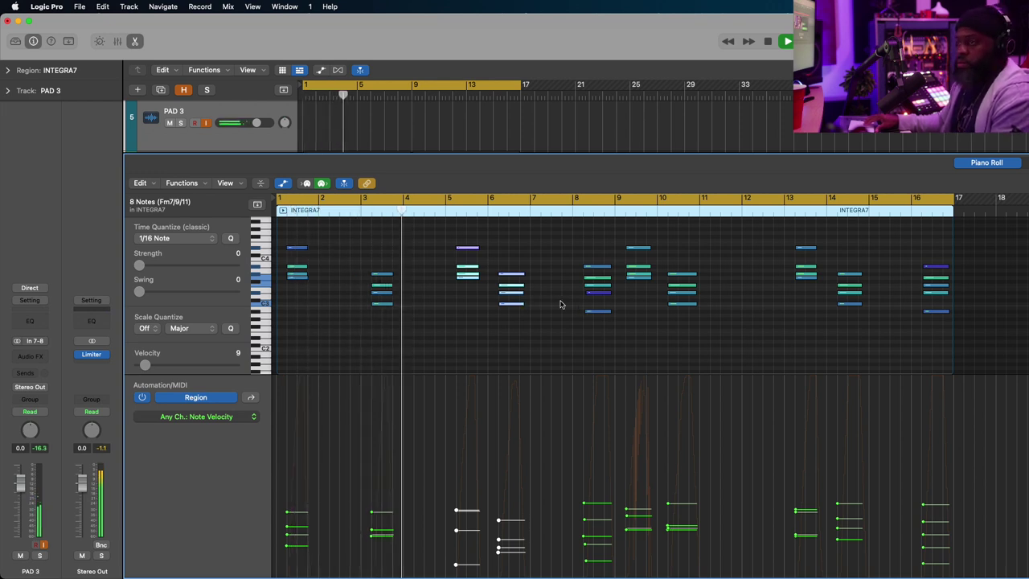
- Select the four-note chord in bar 3, move it 63 ticks later, and play the region from the start
{"action": "key", "text": "super+Right"}
{"action": "key", "text": "super+Right"}
{"action": "key", "text": "super+Right"}
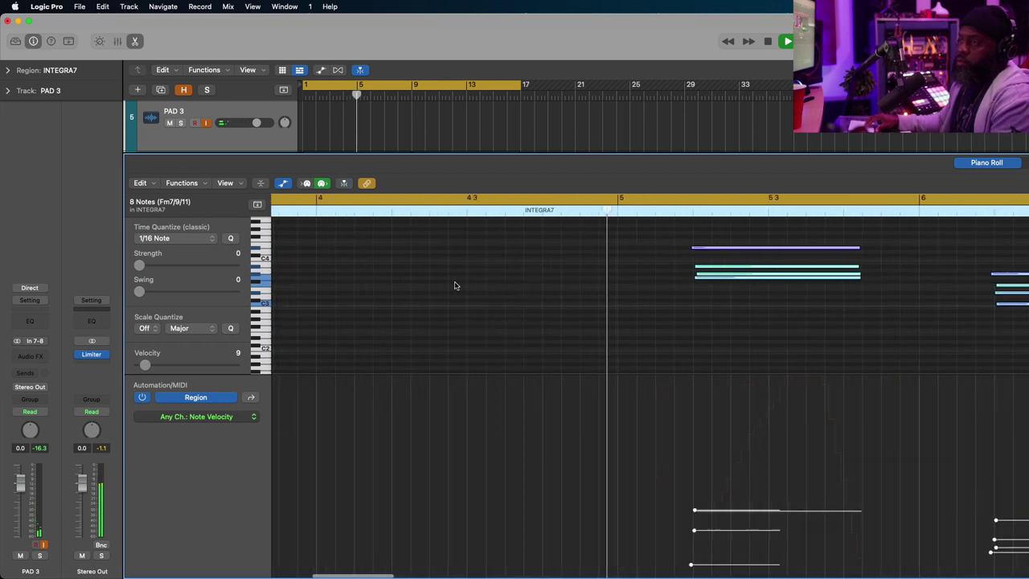
{"action": "scroll", "coordinate": [454, 286], "scroll_direction": "left", "scroll_amount": 5}
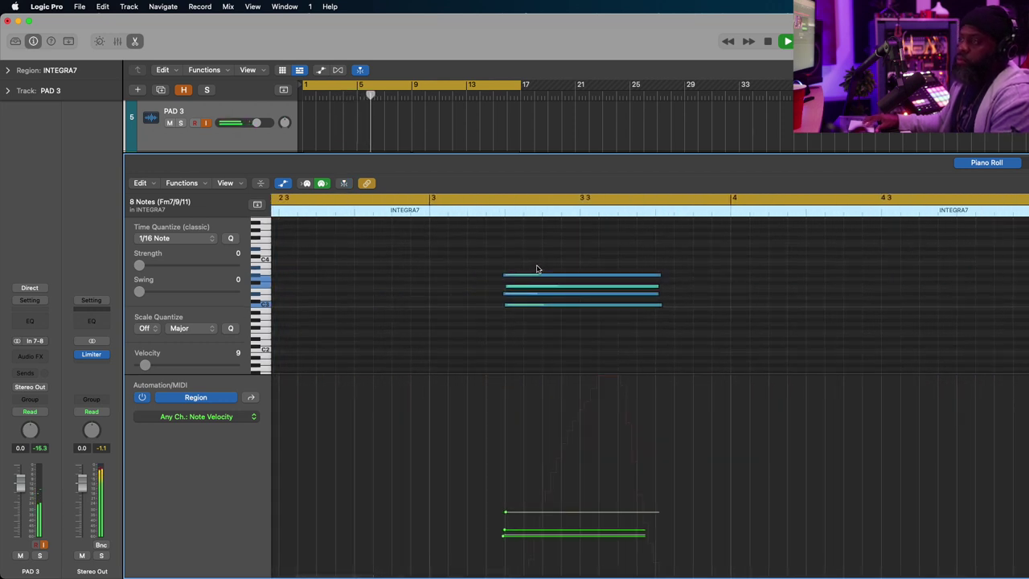
{"action": "left_click_drag", "start_coordinate": [537, 268], "coordinate": [585, 330]}
{"action": "left_click_drag", "start_coordinate": [571, 277], "coordinate": [579, 277]}
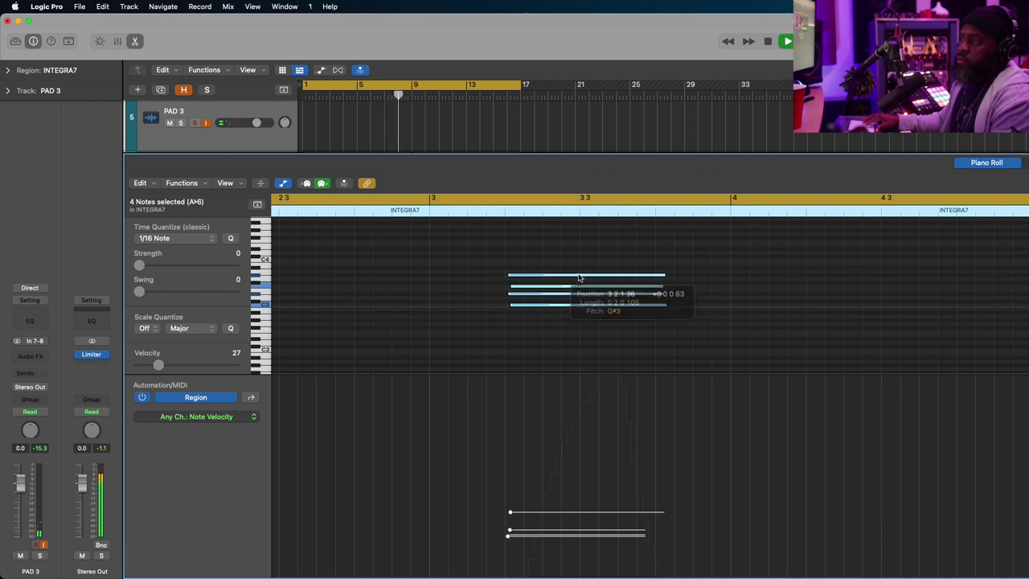
{"action": "key", "text": "space"}
{"action": "key", "text": "space"}
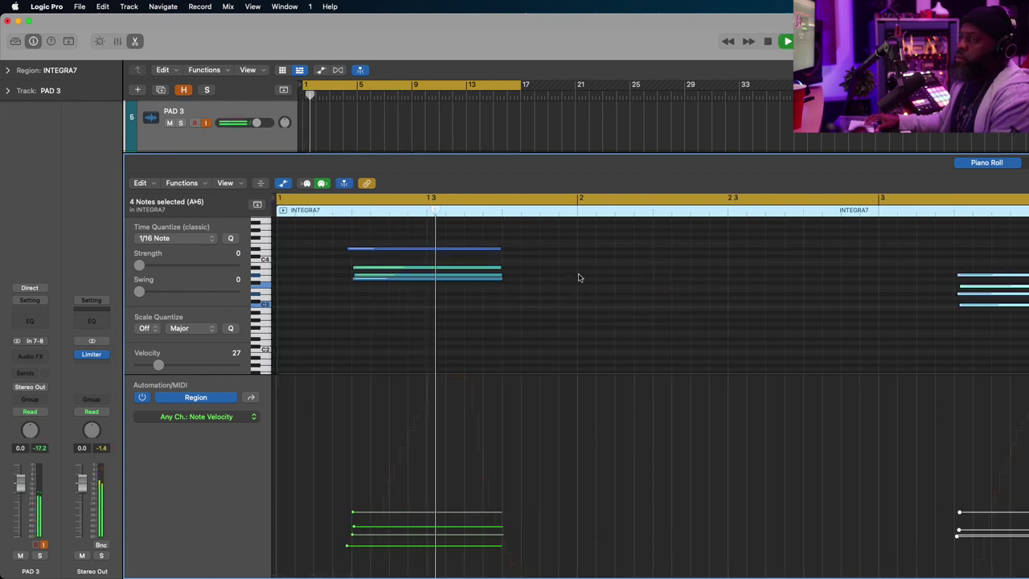
- Select the four-note chord in bar 1 and move it slightly later in time
{"action": "scroll", "coordinate": [578, 277], "scroll_direction": "left", "scroll_amount": 1}
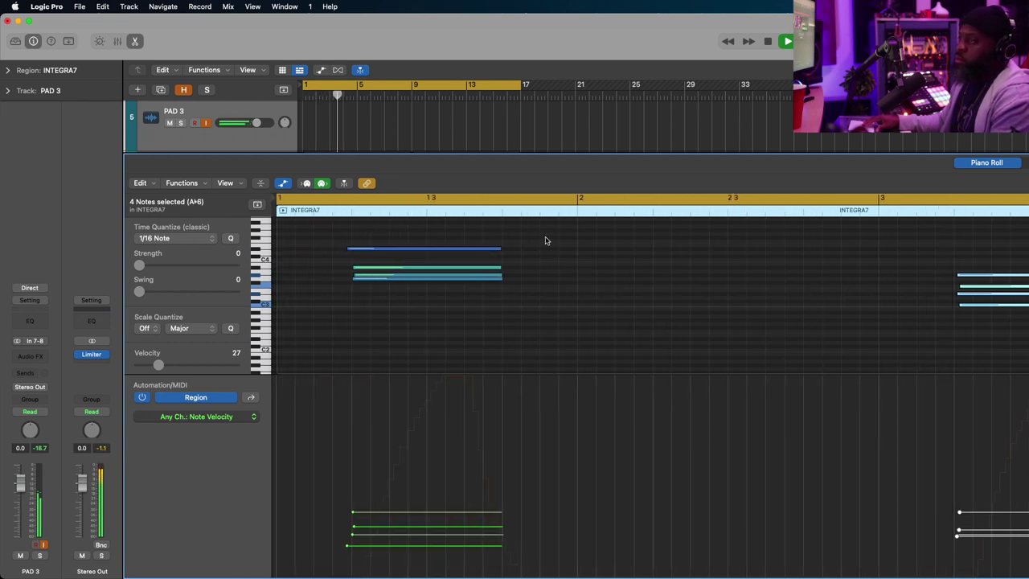
{"action": "left_click_drag", "start_coordinate": [545, 240], "coordinate": [436, 321]}
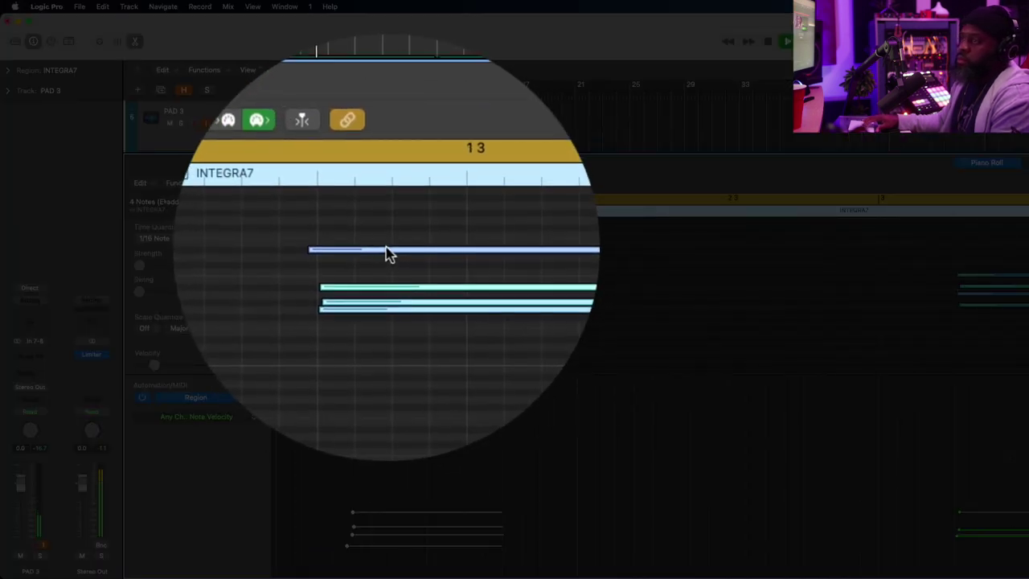
{"action": "left_click_drag", "start_coordinate": [385, 245], "coordinate": [389, 246]}
{"action": "scroll", "coordinate": [544, 282], "scroll_direction": "right", "scroll_amount": 10}
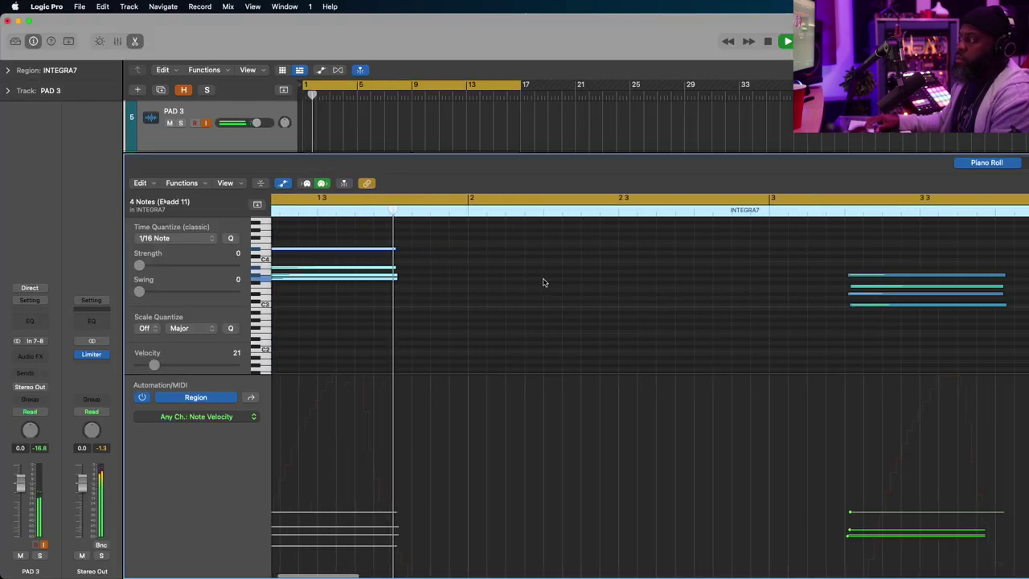
{"action": "scroll", "coordinate": [543, 282], "scroll_direction": "right", "scroll_amount": 10}
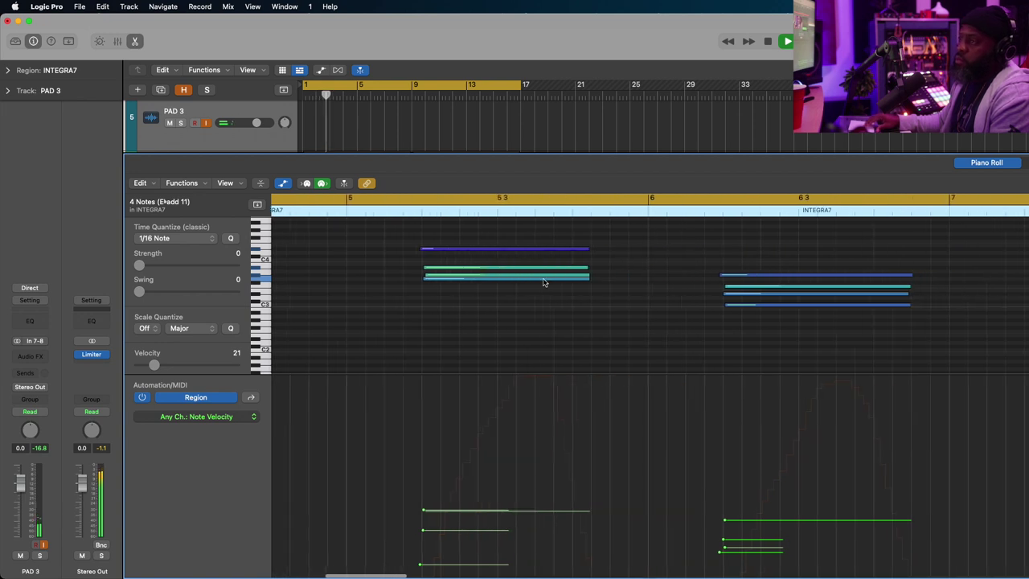
- Stop playback, select the four-note chord in bar 5, and select the chord in bar 6 to nudge it very slightly in time
{"action": "key", "text": "space"}
{"action": "scroll", "coordinate": [555, 280], "scroll_direction": "up", "scroll_amount": 1}
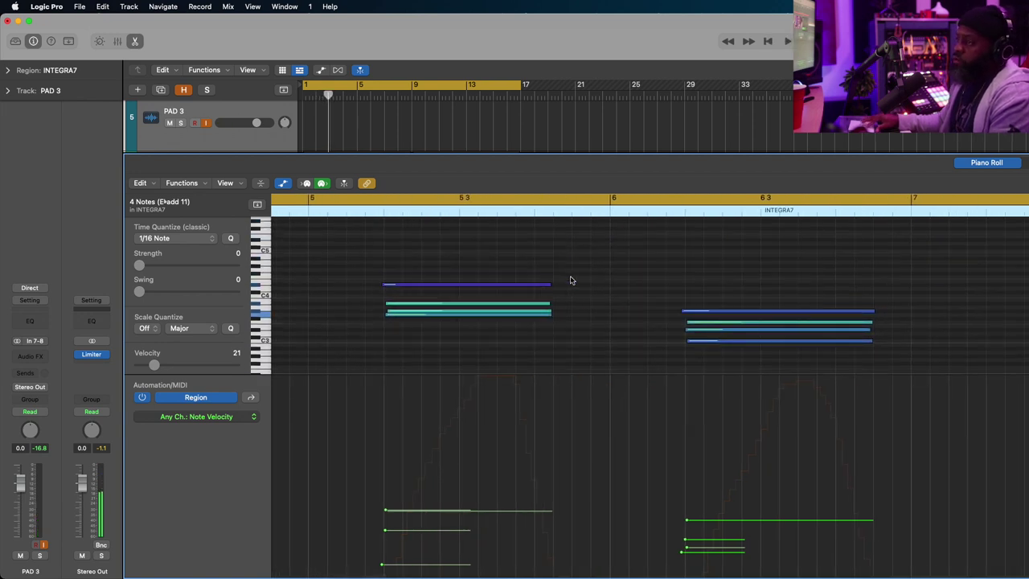
{"action": "left_click_drag", "start_coordinate": [571, 280], "coordinate": [494, 328]}
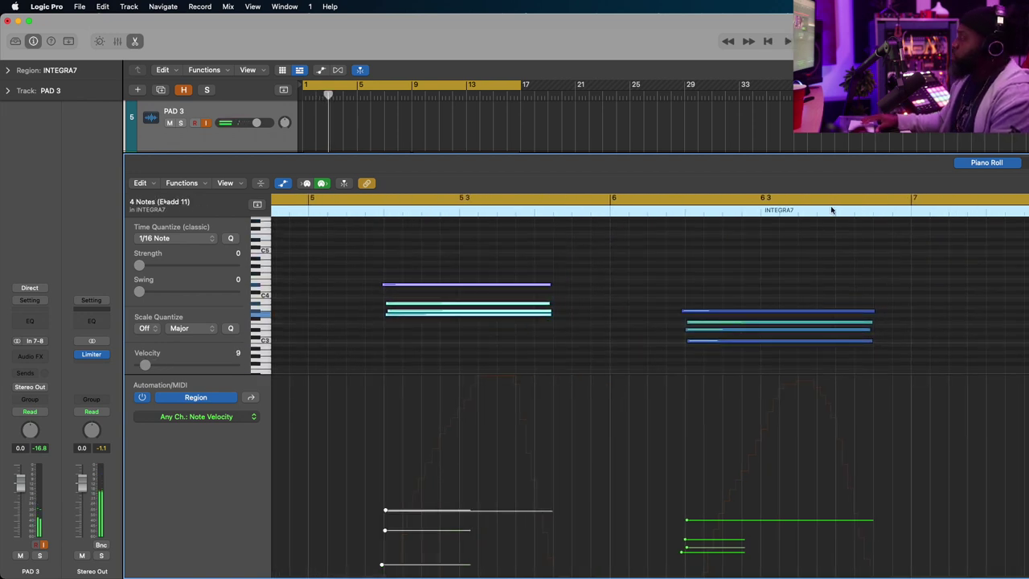
{"action": "left_click", "coordinate": [509, 285]}
{"action": "scroll", "coordinate": [512, 289], "scroll_direction": "right", "scroll_amount": 5}
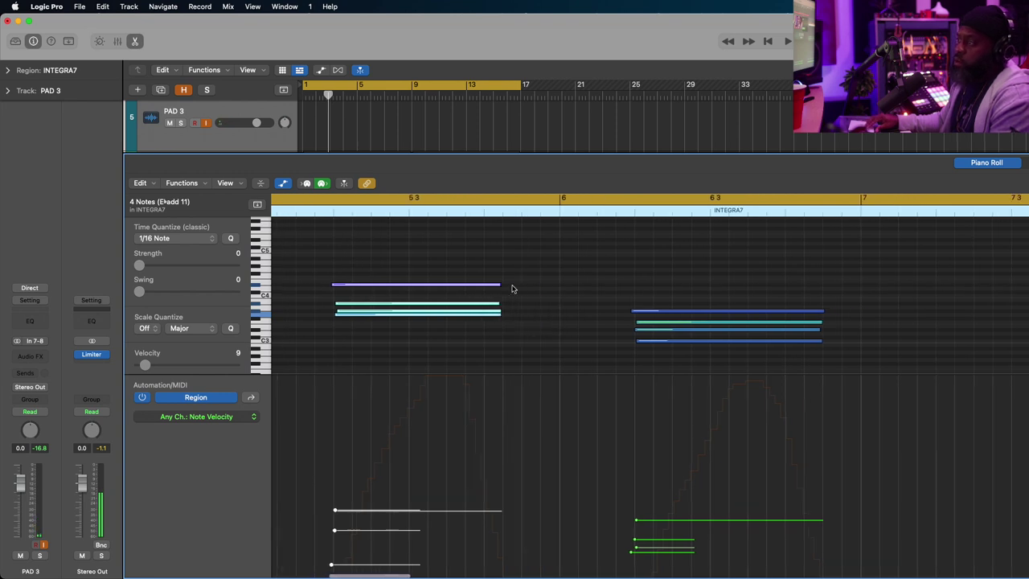
{"action": "left_click_drag", "start_coordinate": [529, 290], "coordinate": [586, 370]}
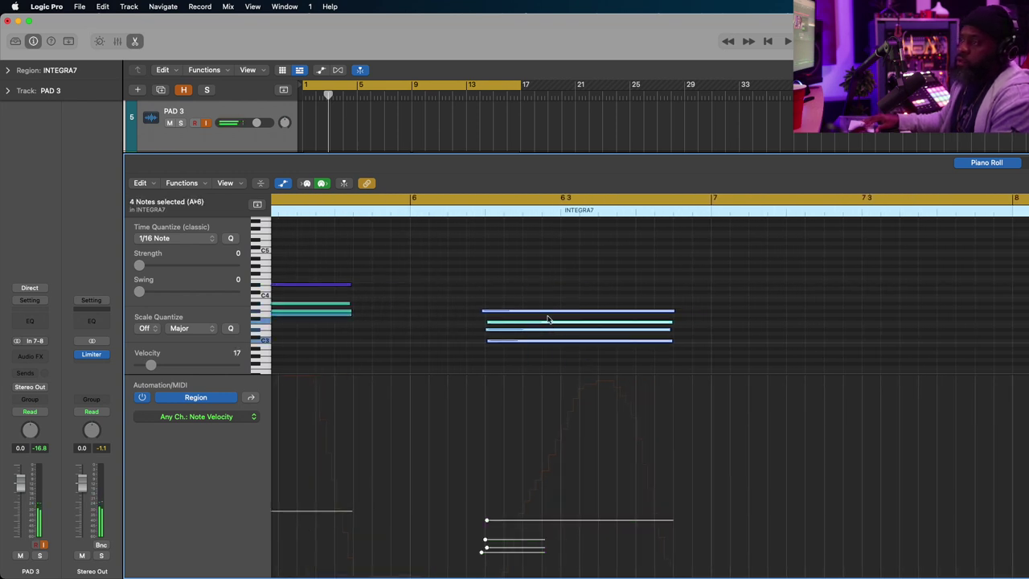
{"action": "left_click_drag", "start_coordinate": [550, 312], "coordinate": [551, 313]}
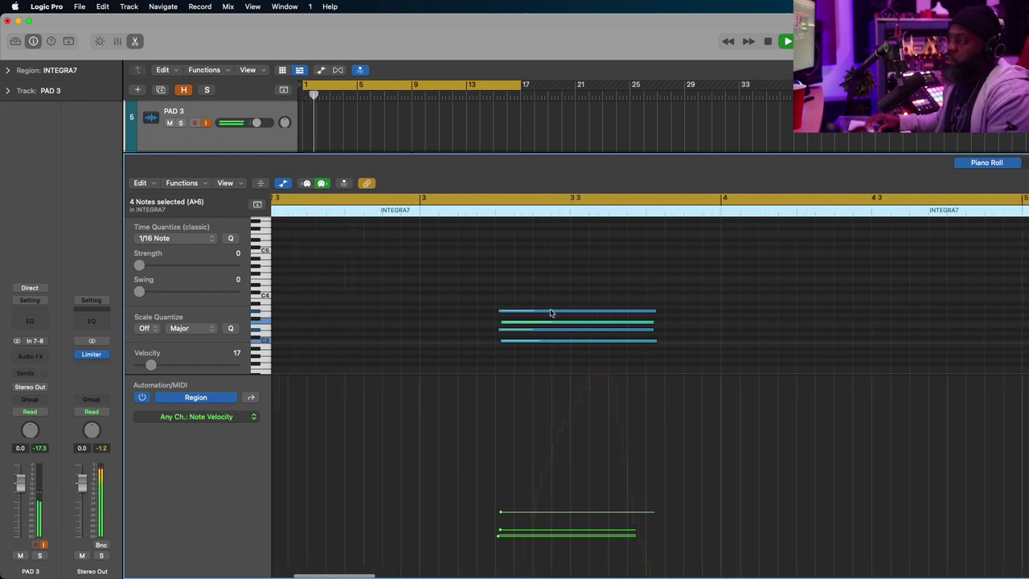
- Select the four-note chord in bar 10 and move it slightly later in time while the region plays
{"action": "scroll", "coordinate": [550, 313], "scroll_direction": "right", "scroll_amount": 3}
{"action": "key", "text": "super+Left"}
{"action": "key", "text": "super+Left"}
{"action": "key", "text": "super+Left"}
{"action": "key", "text": "super+Left"}
{"action": "key", "text": "super+Left"}
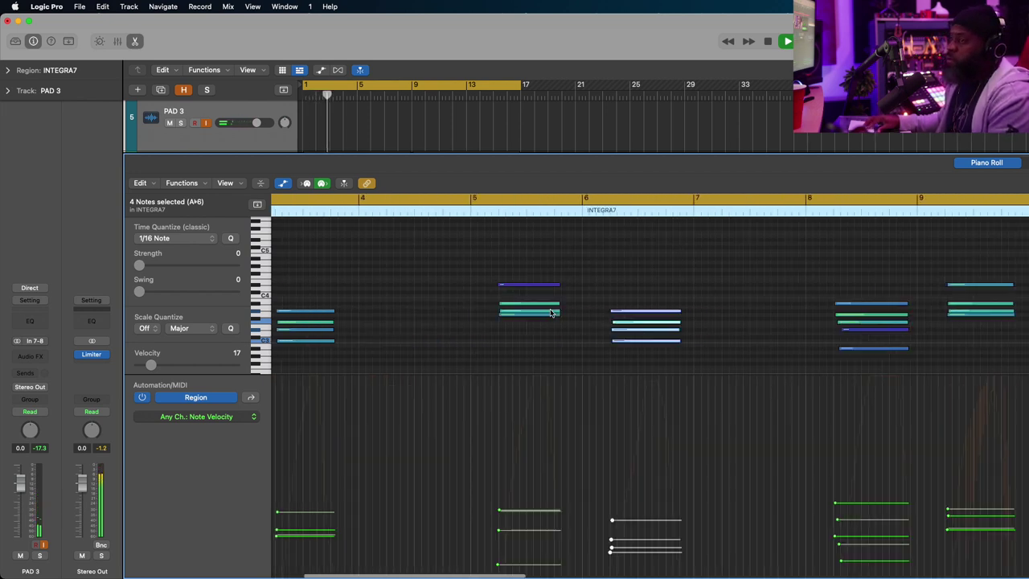
{"action": "key", "text": "super+Right"}
{"action": "key", "text": "super+Right"}
{"action": "key", "text": "super+Right"}
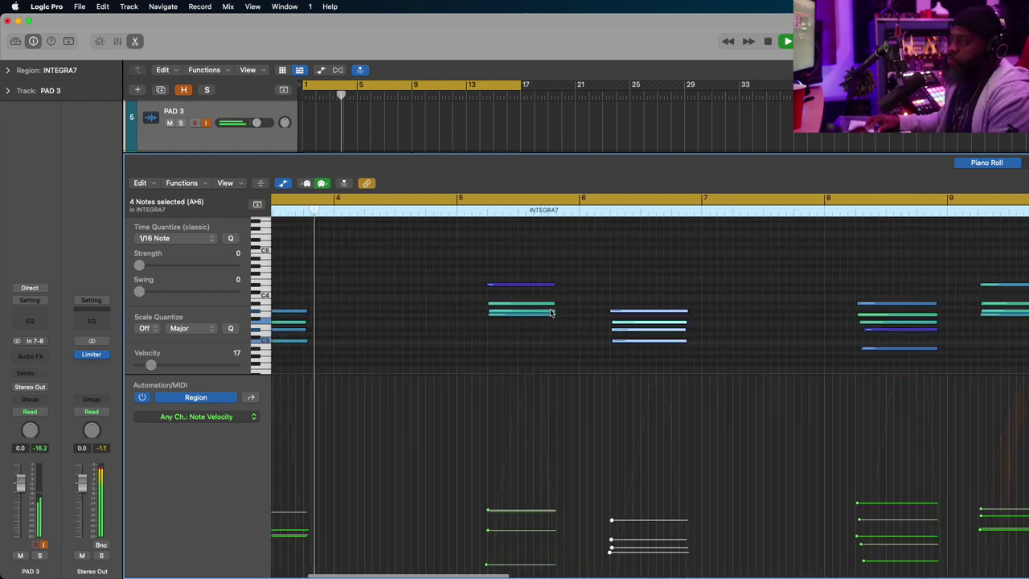
{"action": "scroll", "coordinate": [550, 314], "scroll_direction": "right", "scroll_amount": 3}
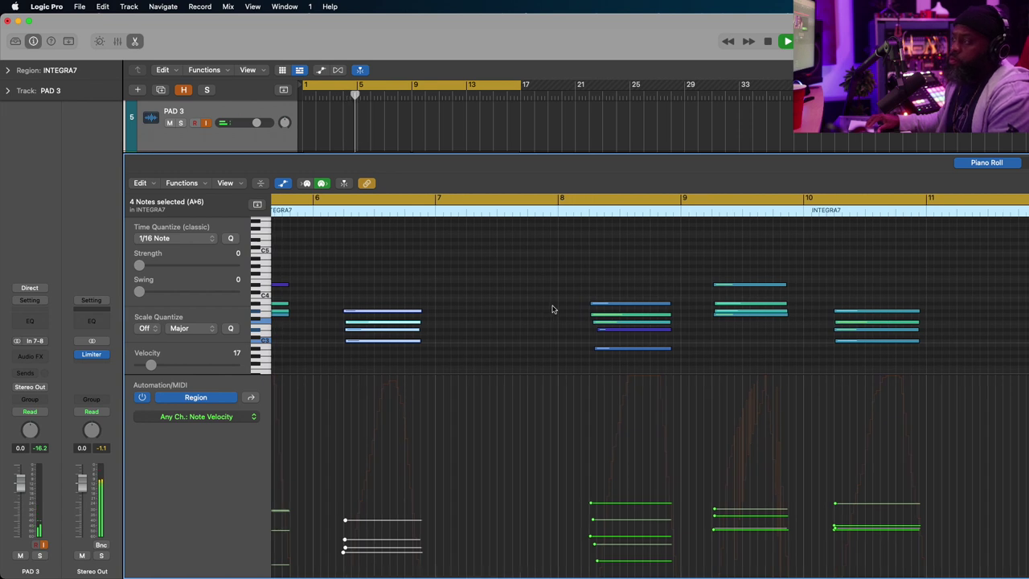
{"action": "scroll", "coordinate": [552, 308], "scroll_direction": "right", "scroll_amount": 6}
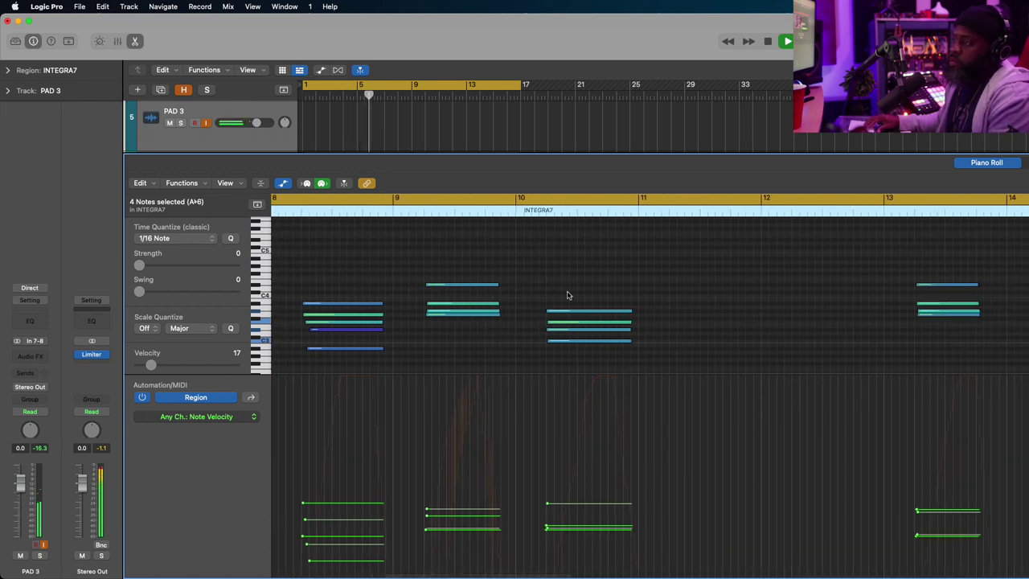
{"action": "left_click_drag", "start_coordinate": [568, 293], "coordinate": [603, 378]}
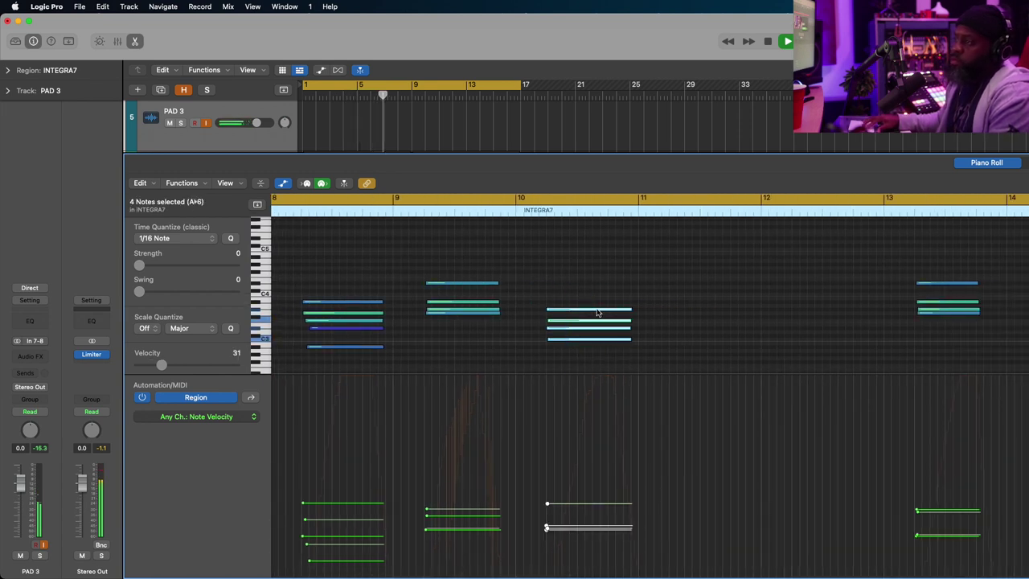
{"action": "left_click_drag", "start_coordinate": [598, 310], "coordinate": [602, 312]}
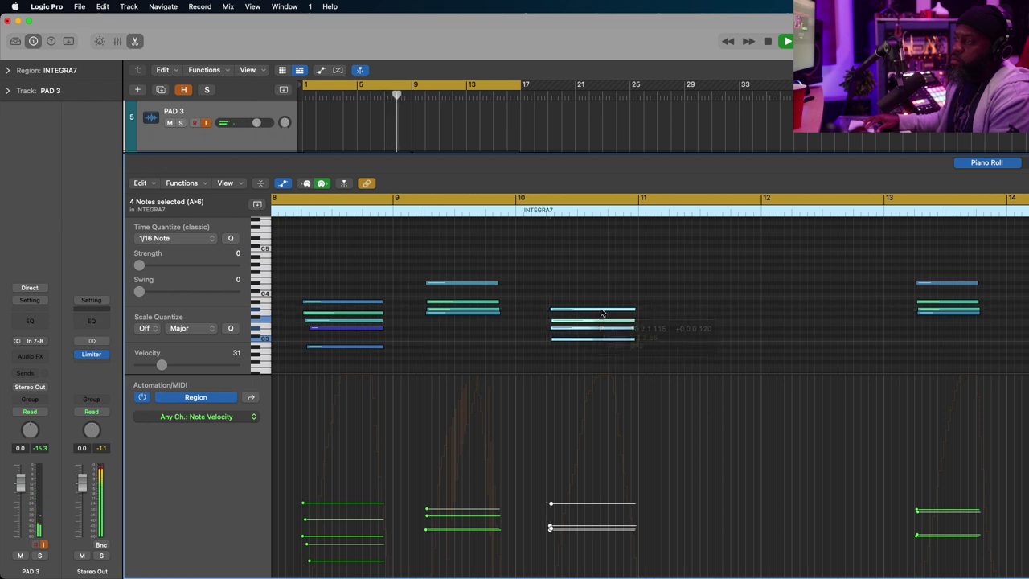
{"action": "left_click", "coordinate": [602, 312]}
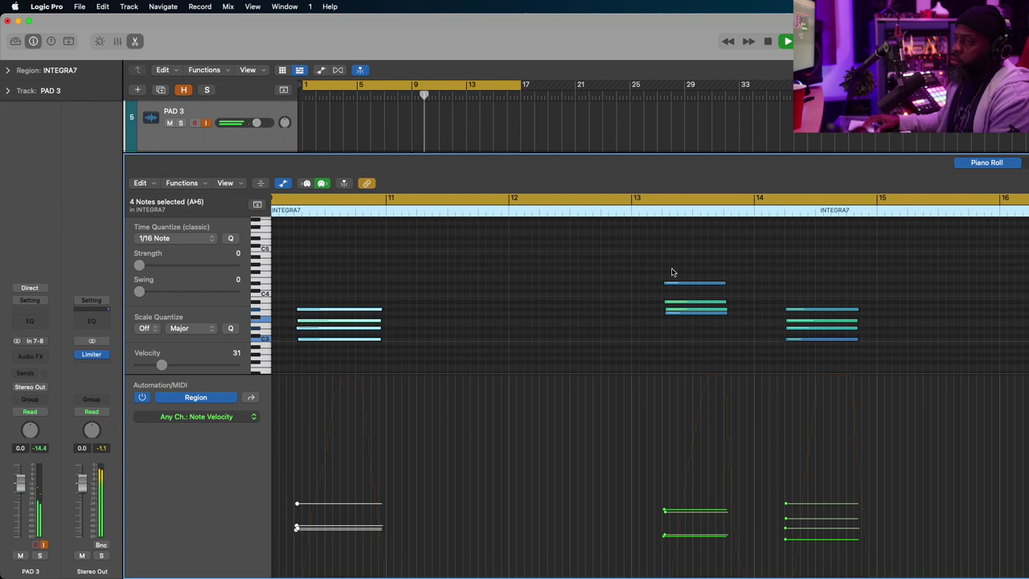
- Select the four-note chord in bar 14 and move it slightly later in time
{"action": "scroll", "coordinate": [683, 277], "scroll_direction": "right", "scroll_amount": 5}
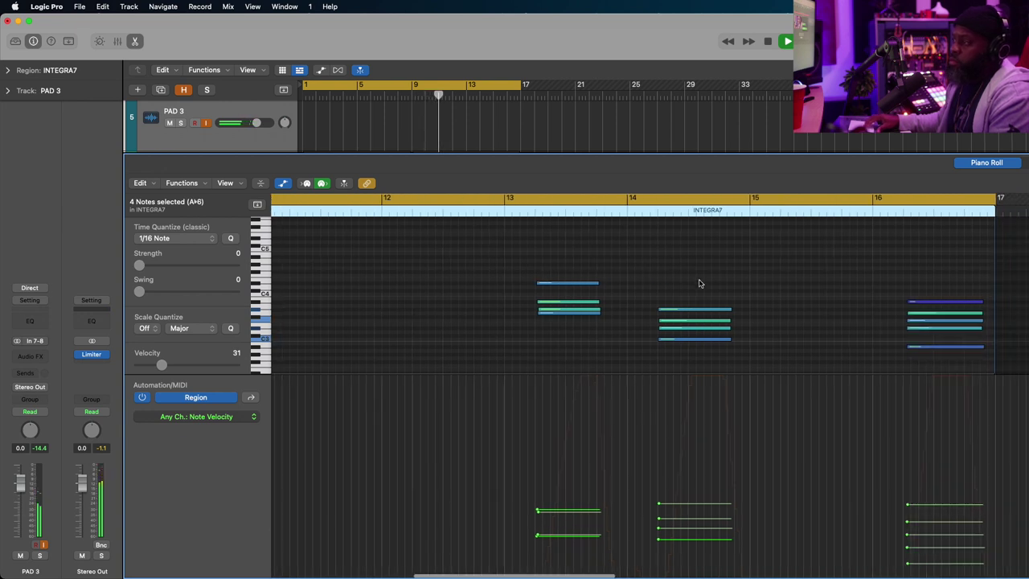
{"action": "left_click_drag", "start_coordinate": [700, 285], "coordinate": [696, 344]}
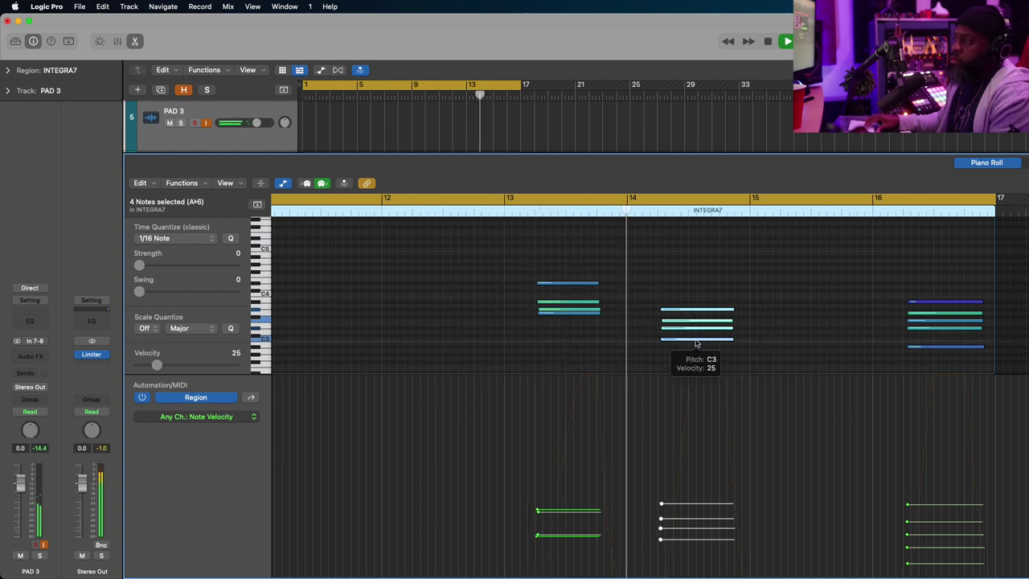
{"action": "scroll", "coordinate": [696, 343], "scroll_direction": "right", "scroll_amount": 5}
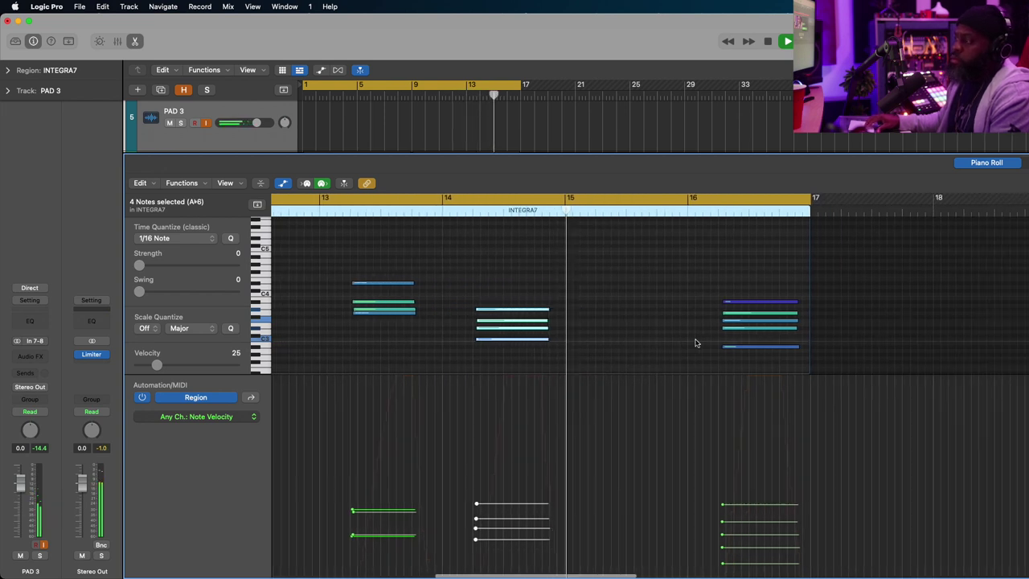
{"action": "scroll", "coordinate": [696, 343], "scroll_direction": "right", "scroll_amount": 3}
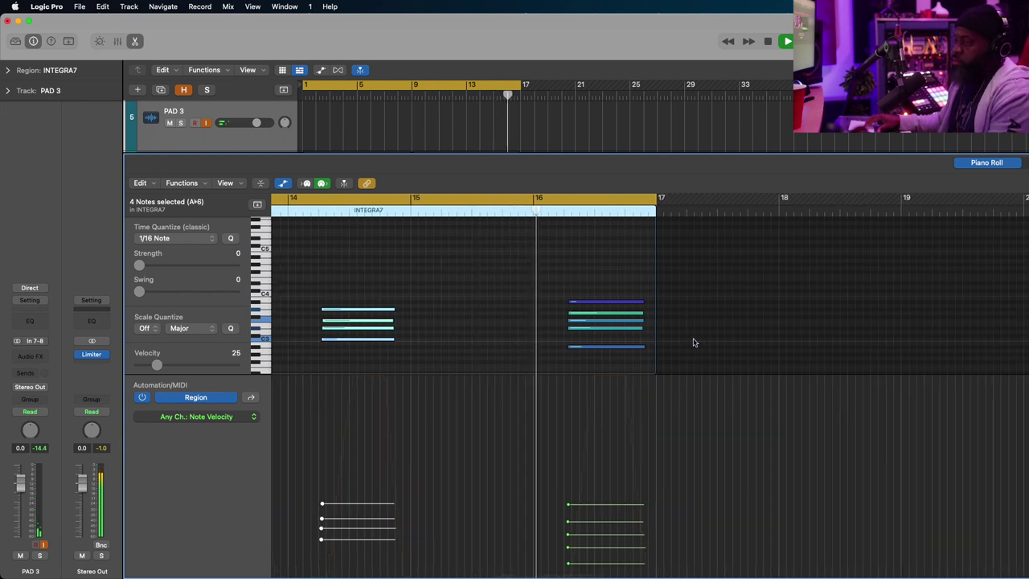
- Hide the note velocity area, close the Piano Roll, and show the INTEGRA7 and PAD 3 tracks
{"action": "left_click", "coordinate": [283, 184]}
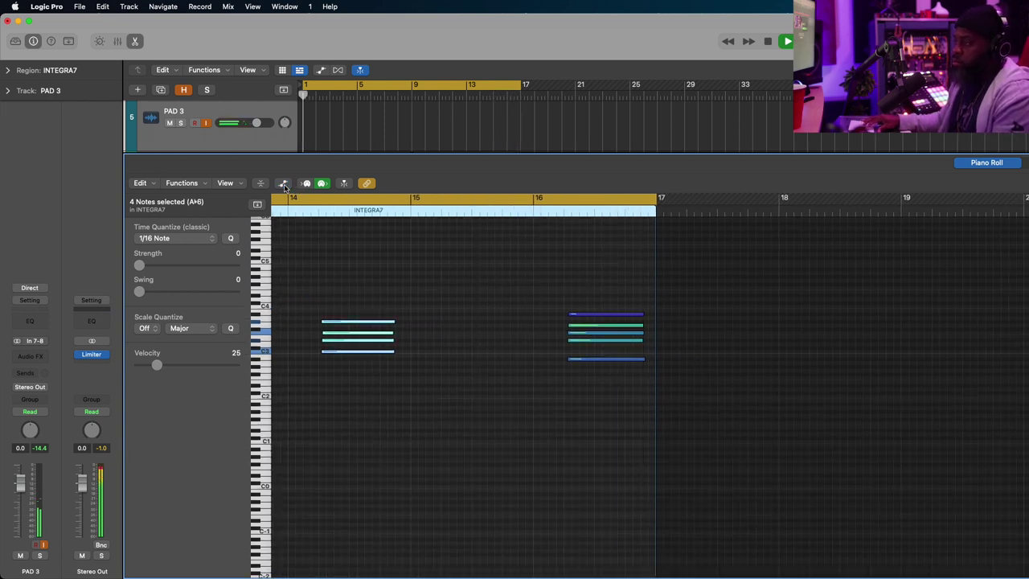
{"action": "key", "text": "p"}
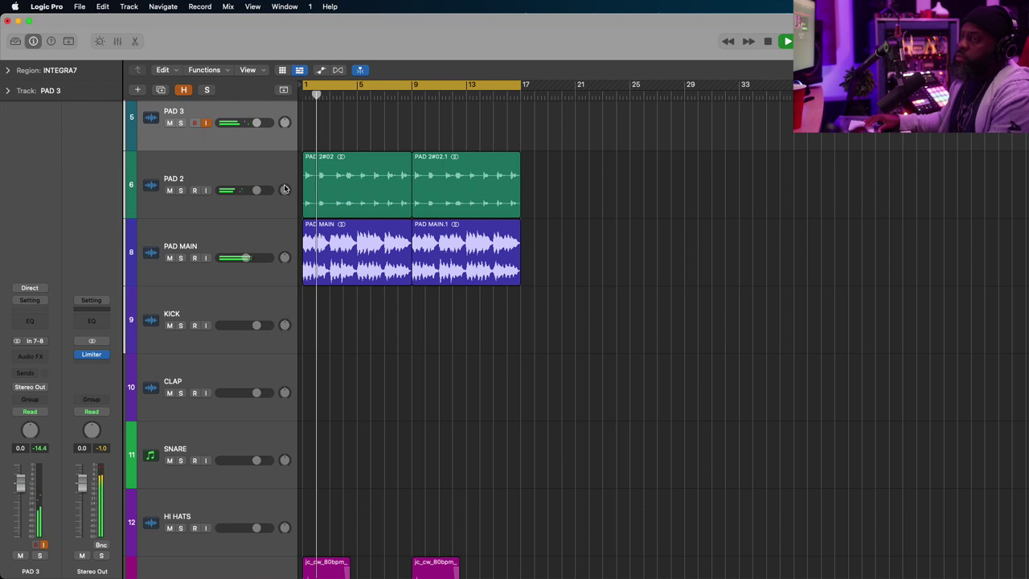
{"action": "scroll", "coordinate": [286, 205], "scroll_direction": "up", "scroll_amount": 5}
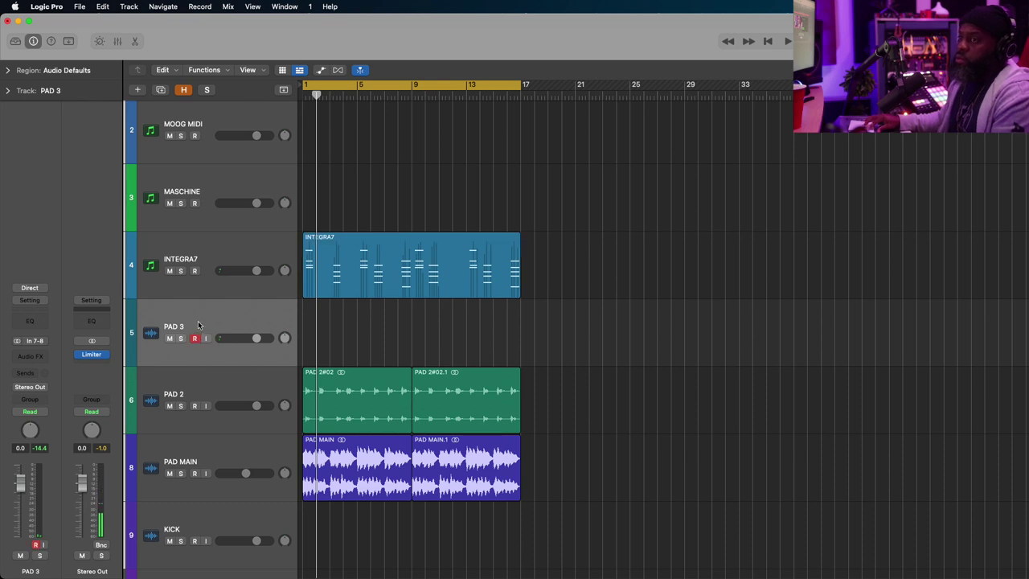
- Solo the PAD 3 track together with PAD 2, zoom in on the PAD 3 region, and play both parts
{"action": "scroll", "coordinate": [198, 321], "scroll_direction": "up", "scroll_amount": 3}
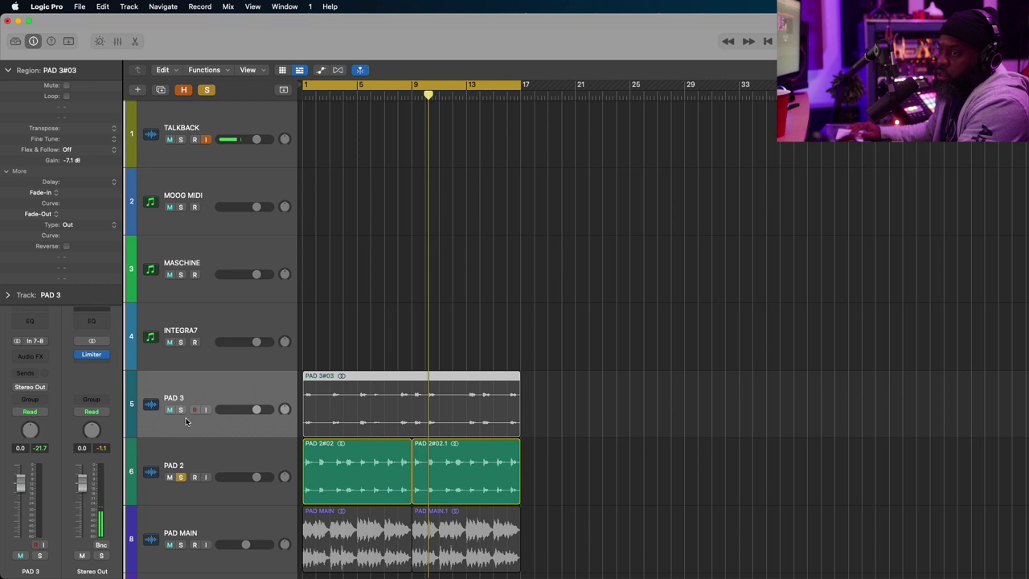
{"action": "left_click", "coordinate": [182, 410]}
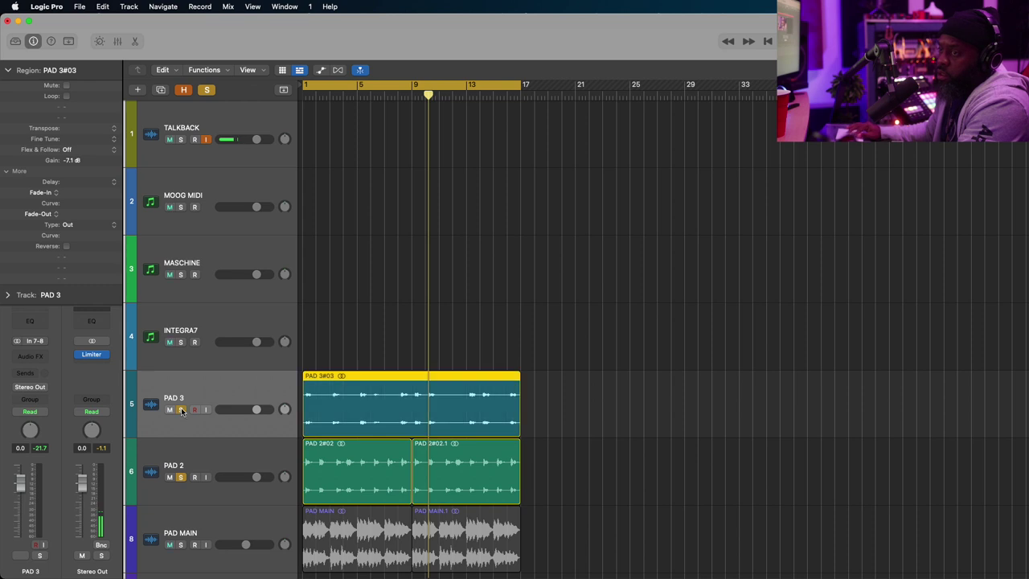
{"action": "key", "text": "space"}
{"action": "key", "text": "z"}
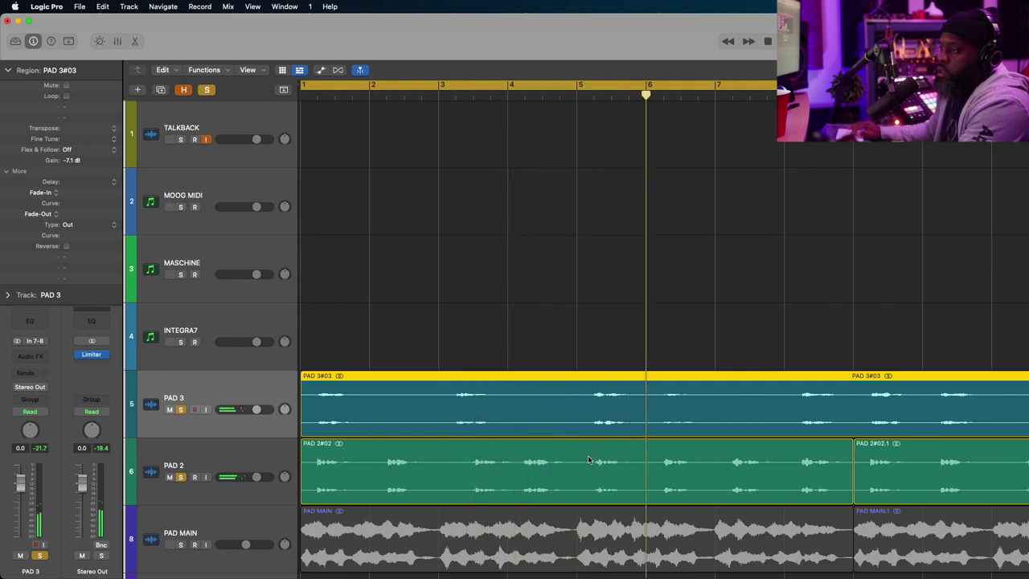
{"action": "key", "text": "space"}
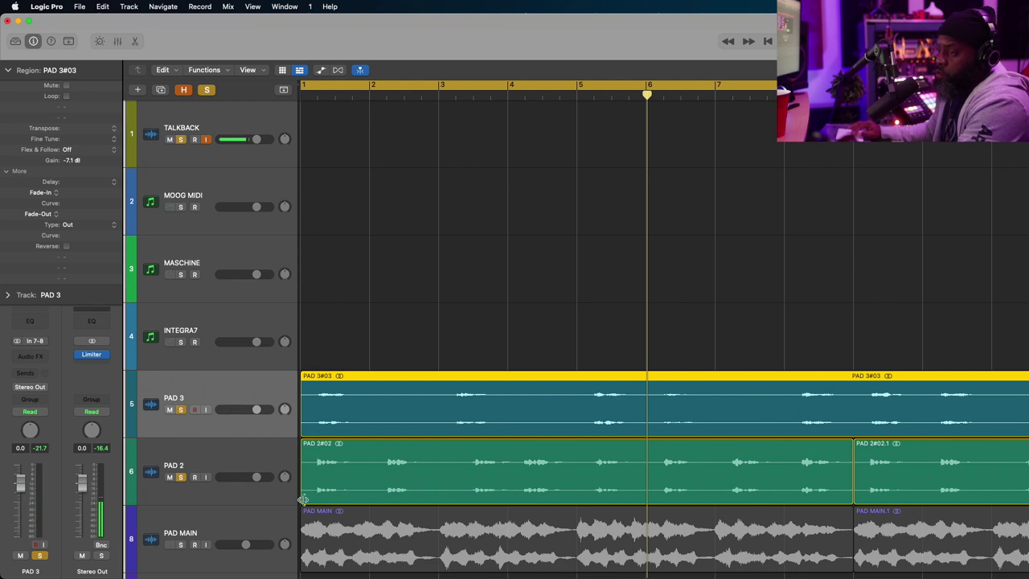
- Trim the start of the first PAD 2 region to just after the beginning of bar 2
{"action": "left_click_drag", "start_coordinate": [302, 499], "coordinate": [383, 489]}
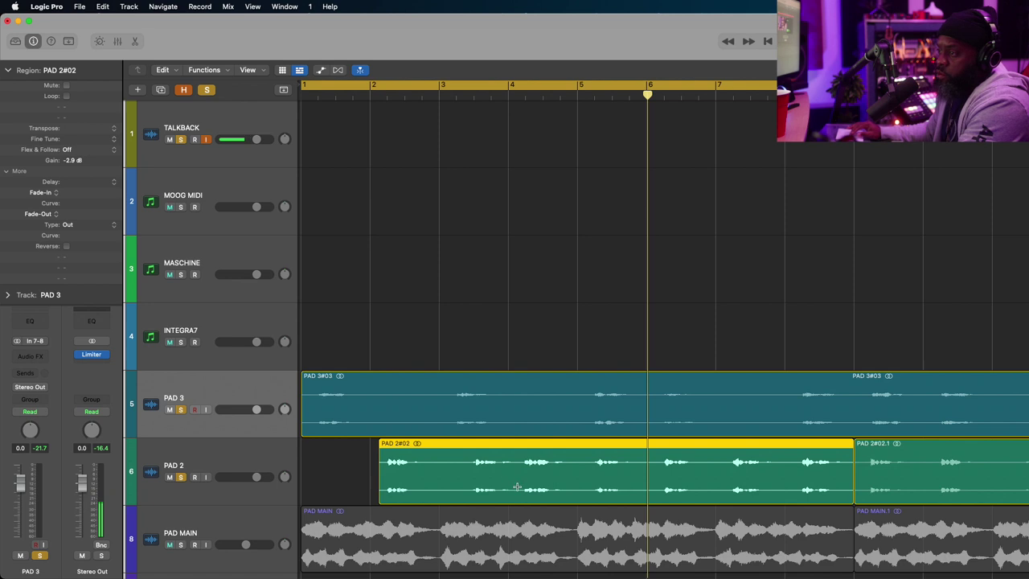
{"action": "left_click_drag", "start_coordinate": [530, 489], "coordinate": [569, 487]}
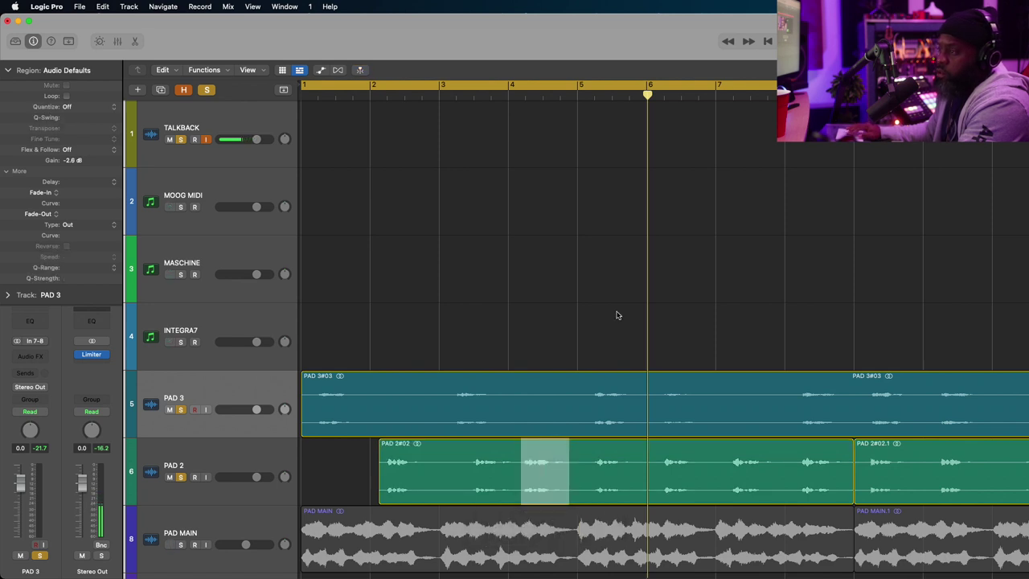
{"action": "left_click", "coordinate": [611, 343]}
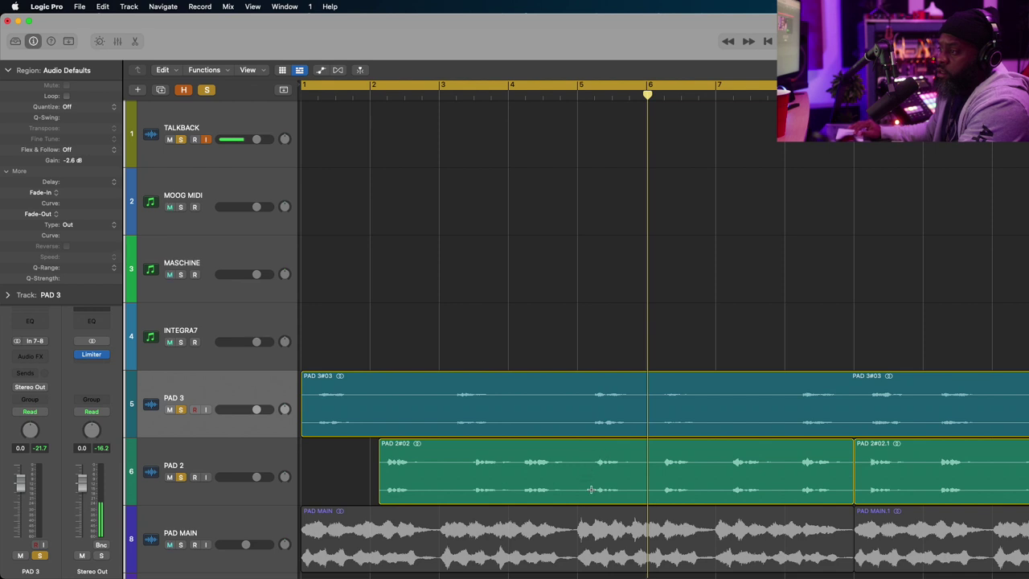
- Delete the one-bar section of the PAD 2 region from 5 1 4 1 to 6 1 4 1 and play from the start
{"action": "left_click_drag", "start_coordinate": [591, 489], "coordinate": [651, 478]}
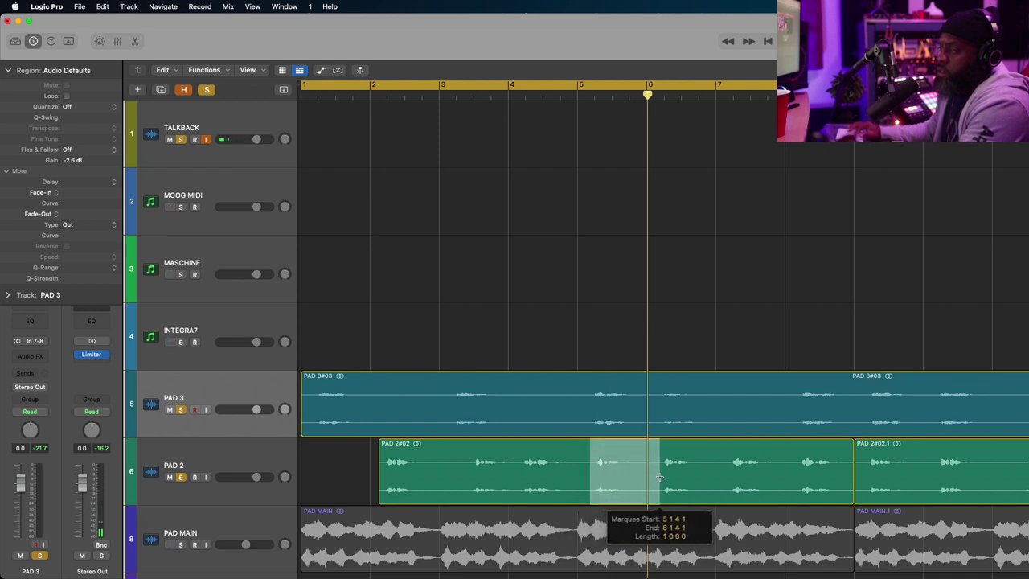
{"action": "left_click_drag", "start_coordinate": [659, 477], "coordinate": [659, 479]}
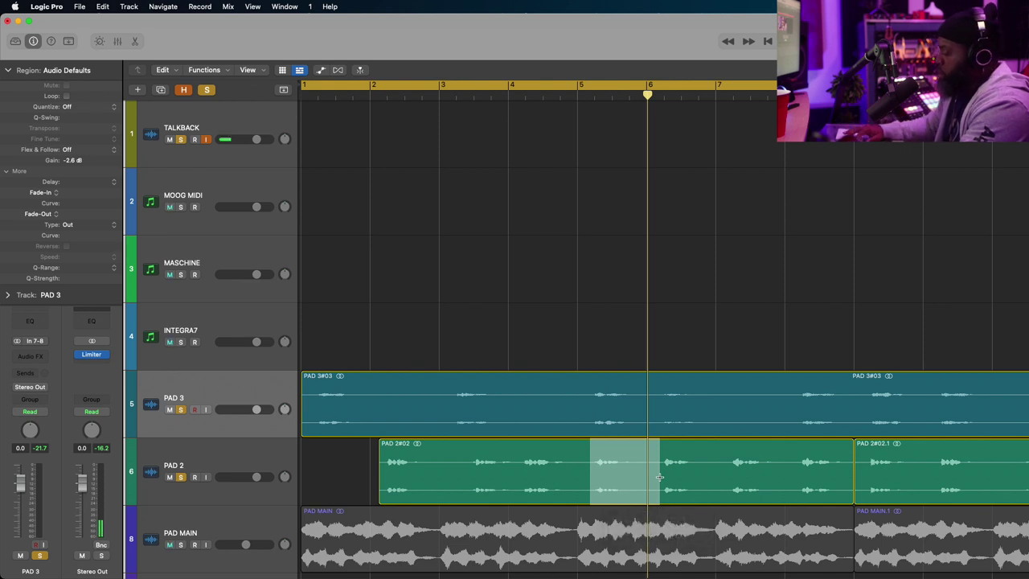
{"action": "key", "text": "Delete"}
{"action": "key", "text": "Return"}
{"action": "key", "text": "space"}
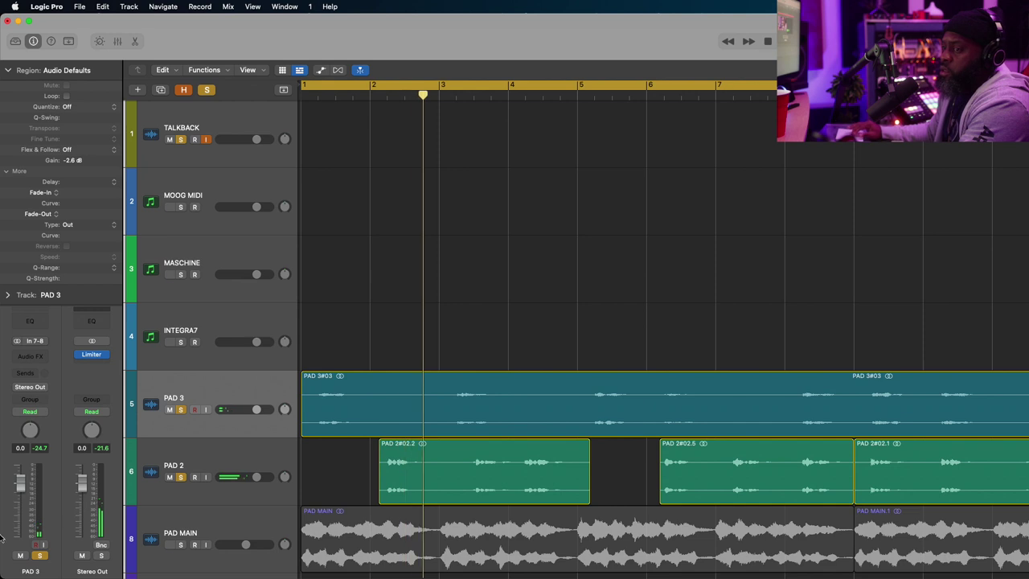
- Add PAD MAIN to the soloed tracks and lower its track volume slightly during playback
{"action": "left_click", "coordinate": [181, 544]}
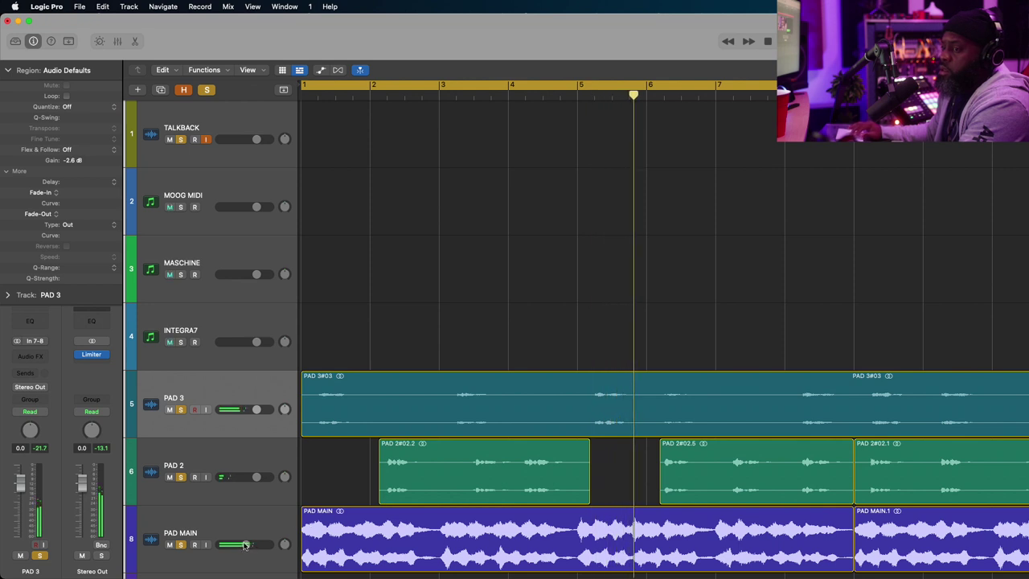
{"action": "left_click_drag", "start_coordinate": [258, 543], "coordinate": [235, 544]}
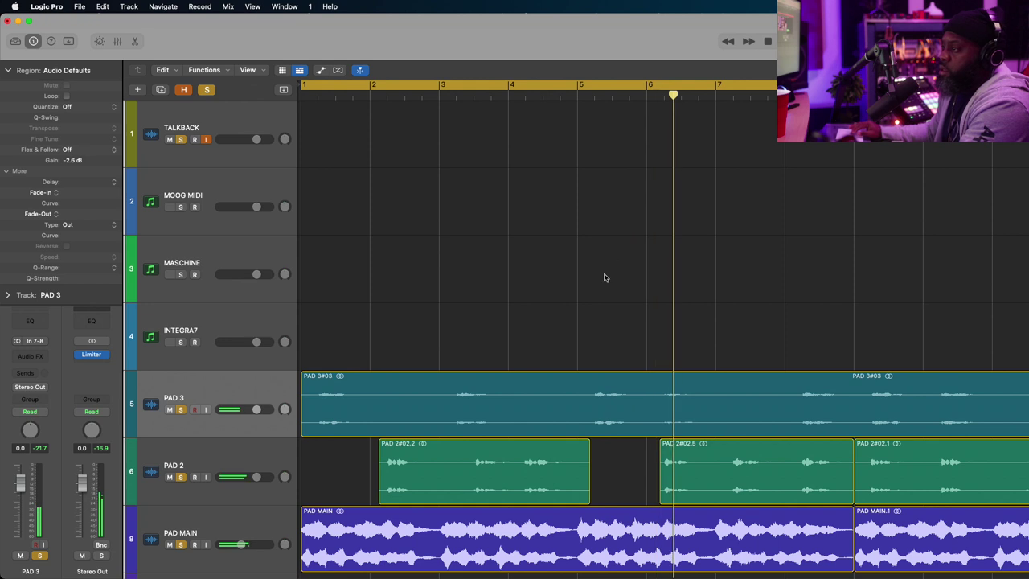
- Shorten the end of the PAD 2 region that starts in bar 6 to a length of 1 3 2 0
{"action": "scroll", "coordinate": [609, 354], "scroll_direction": "right", "scroll_amount": 5}
{"action": "scroll", "coordinate": [608, 354], "scroll_direction": "right", "scroll_amount": 2}
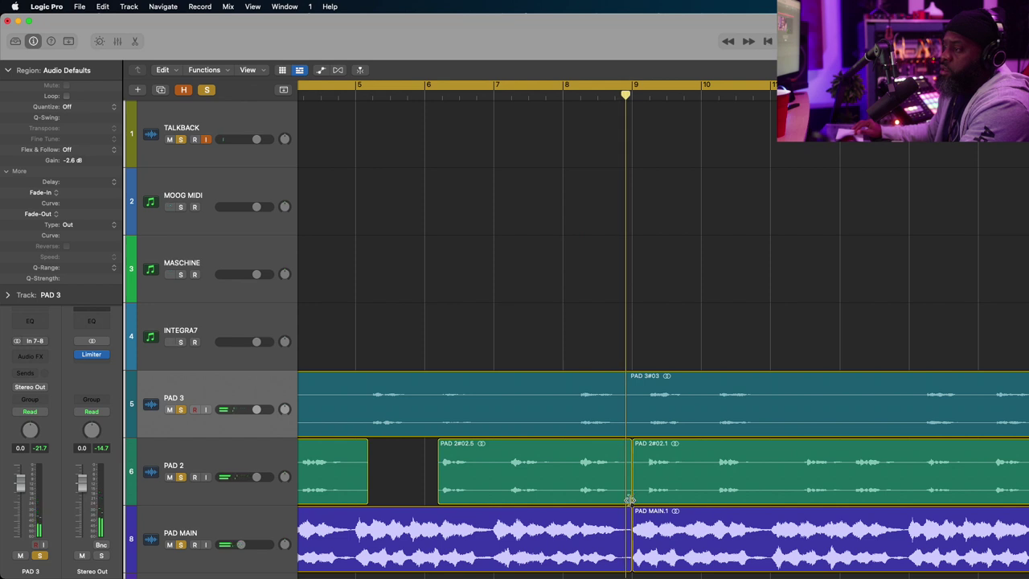
{"action": "left_click_drag", "start_coordinate": [630, 499], "coordinate": [566, 499]}
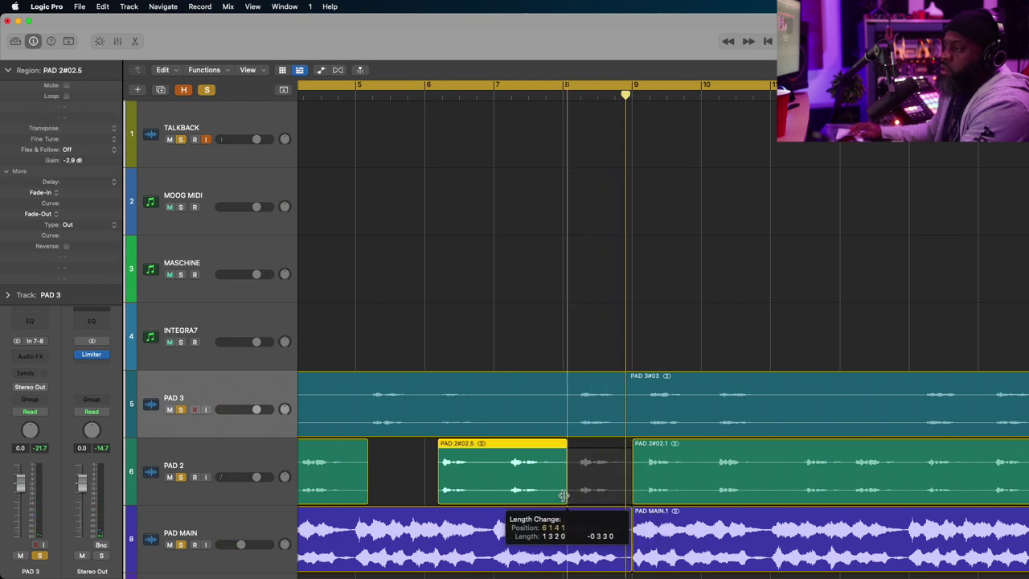
- Turn off cycle mode and play the soloed pads from the middle of bar 7
{"action": "key", "text": "c"}
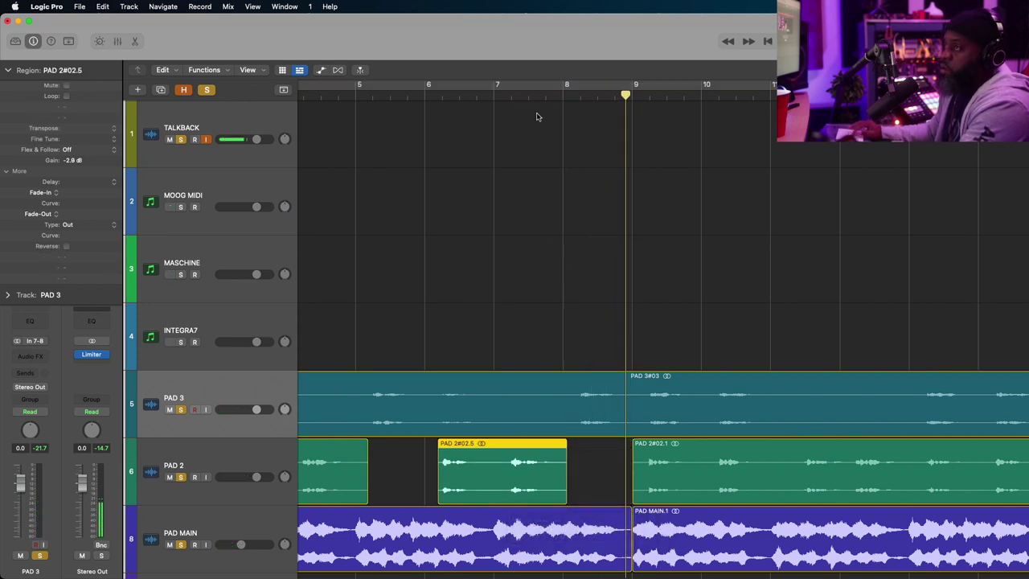
{"action": "left_click", "coordinate": [530, 96]}
{"action": "key", "text": "space"}
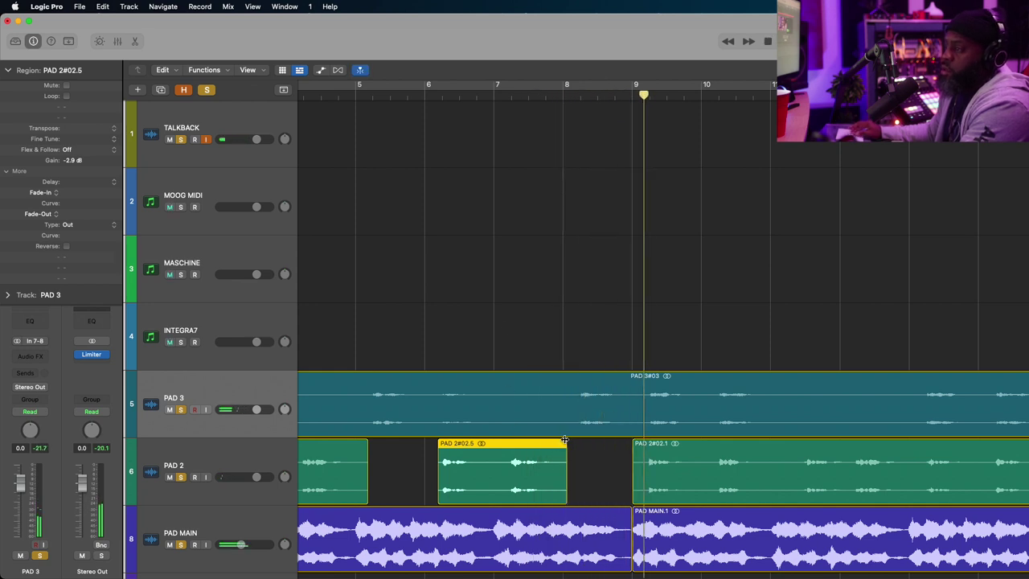
- Add a fade-out of 259 to the PAD 2 region in bars 6 to 8 and trim the following PAD 2 region's start to just after bar 10
{"action": "left_click_drag", "start_coordinate": [564, 439], "coordinate": [558, 441]}
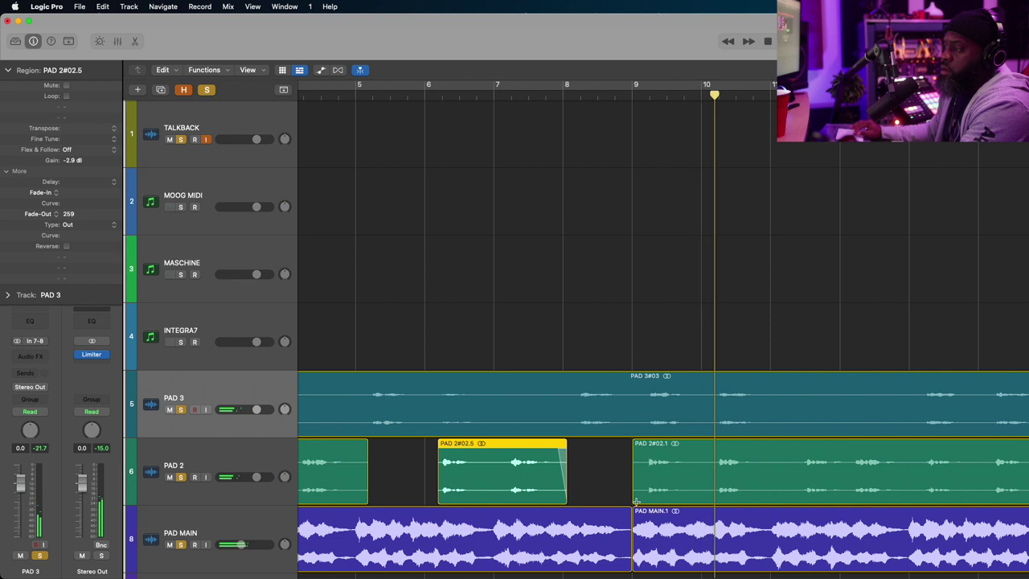
{"action": "left_click_drag", "start_coordinate": [636, 501], "coordinate": [717, 488]}
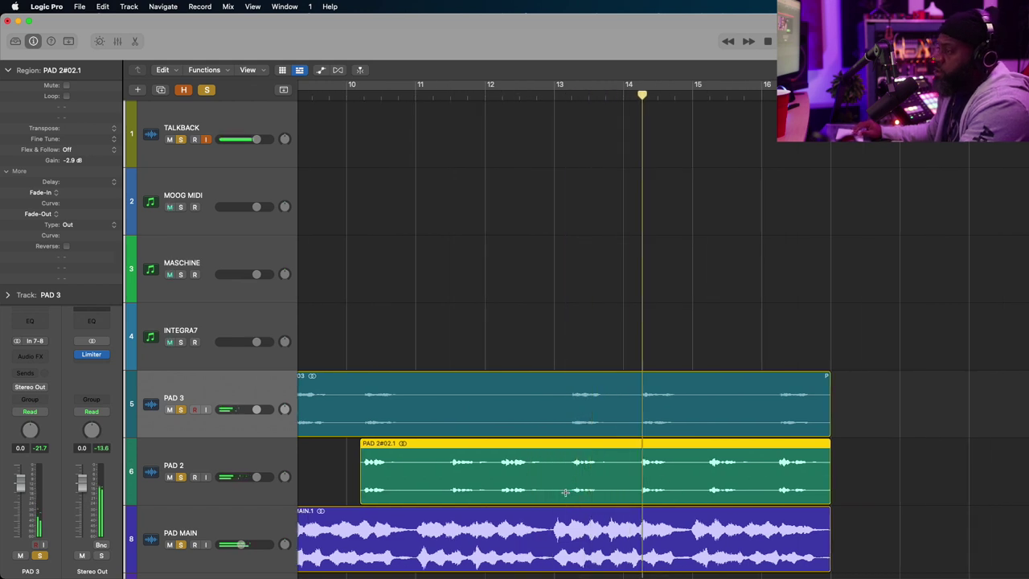
- Delete about one bar of PAD 2 from just after bar 14 to just after bar 15, and shorten the last region to end at bar 16
{"action": "left_click_drag", "start_coordinate": [592, 491], "coordinate": [667, 482]}
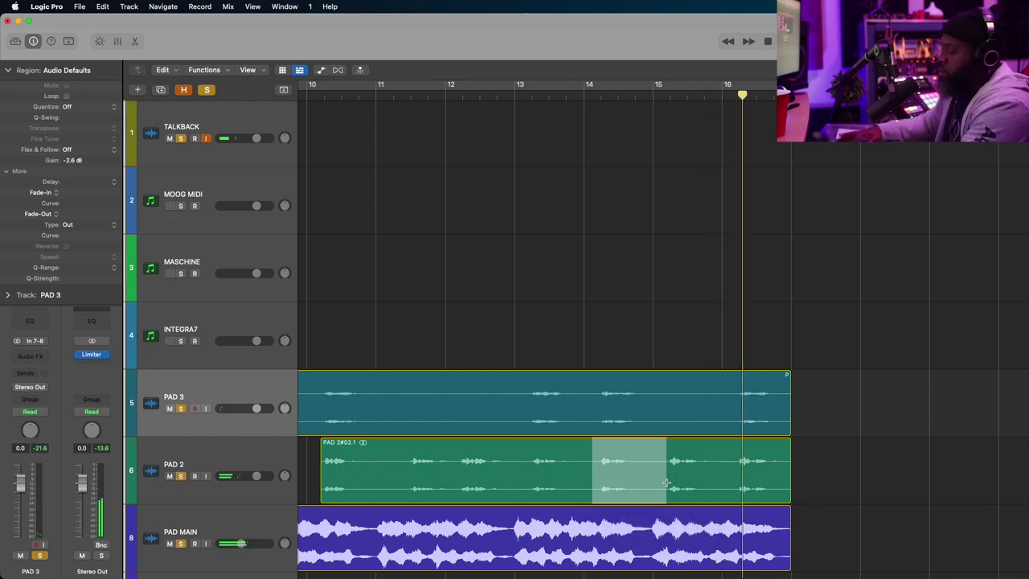
{"action": "key", "text": "Delete"}
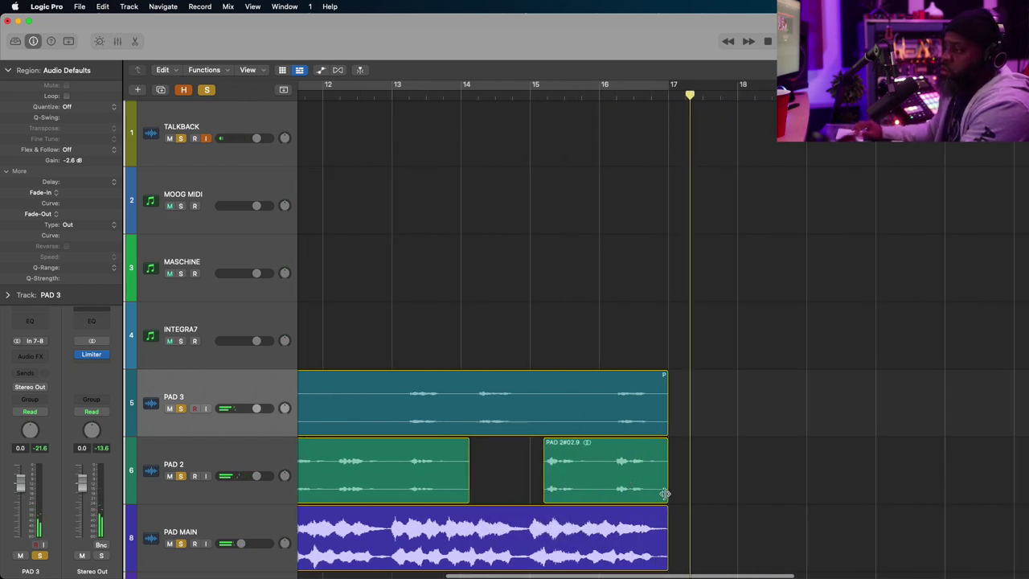
{"action": "left_click_drag", "start_coordinate": [665, 485], "coordinate": [595, 492]}
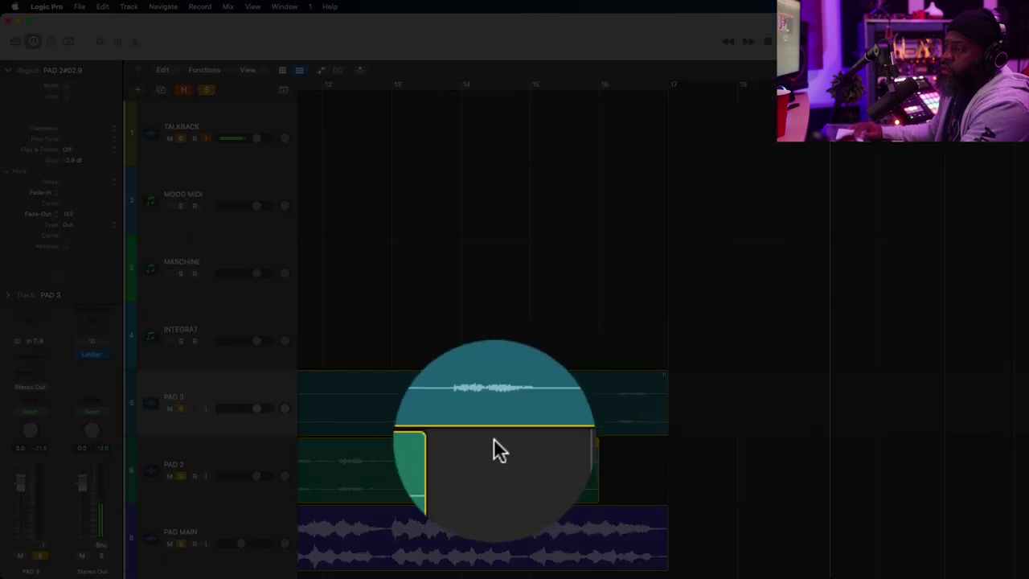
- Add a fade-out of 137 to the PAD 2 region ending in bar 14 and play the whole arrangement from the start
{"action": "left_click", "coordinate": [467, 438]}
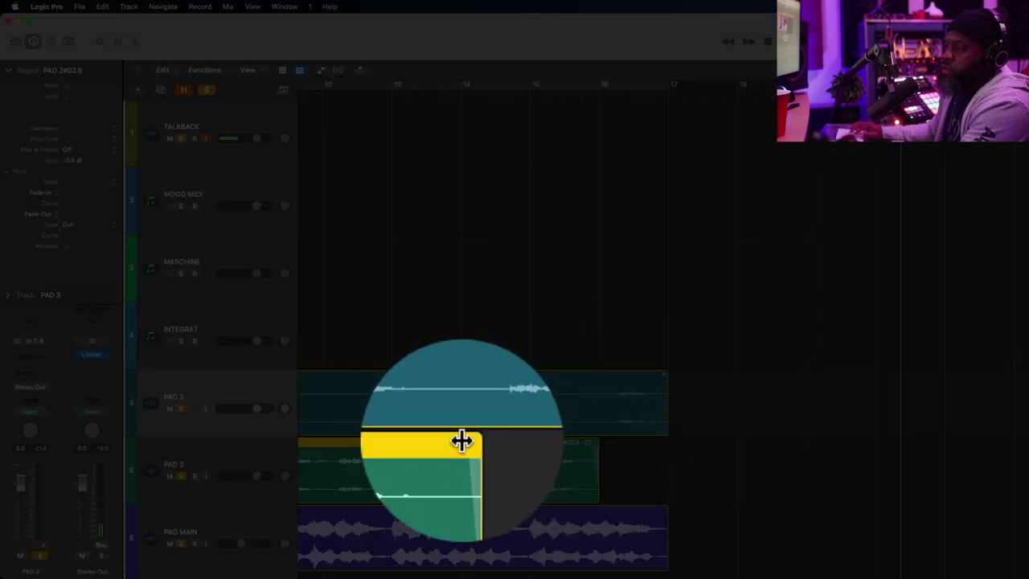
{"action": "left_click_drag", "start_coordinate": [462, 441], "coordinate": [462, 442]}
{"action": "key", "text": "super+Left"}
{"action": "key", "text": "super+Left"}
{"action": "key", "text": "super+Left"}
{"action": "key", "text": "super+Left"}
{"action": "key", "text": "super+Left"}
{"action": "key", "text": "space"}
{"action": "key", "text": "Return"}
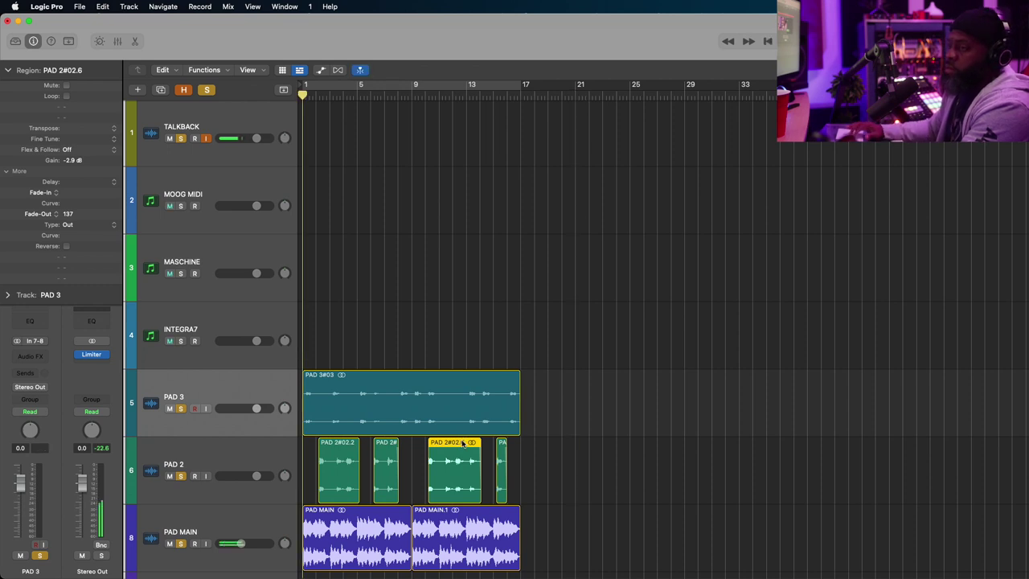
{"action": "key", "text": "space"}
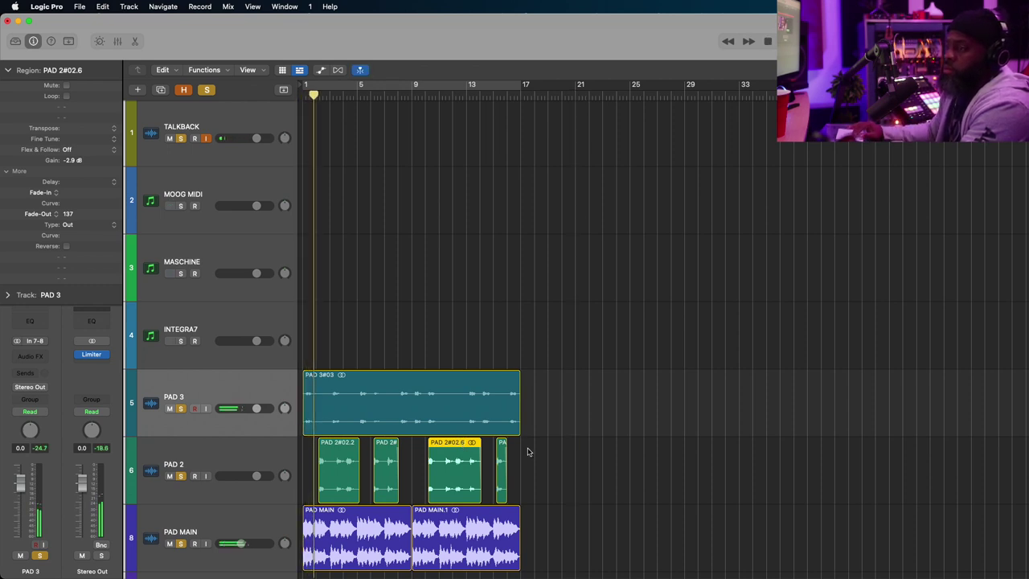
- Join the four PAD 2 regions into one region, turn off solo for all tracks and select the PAD 3 track
{"action": "left_click_drag", "start_coordinate": [528, 452], "coordinate": [315, 476]}
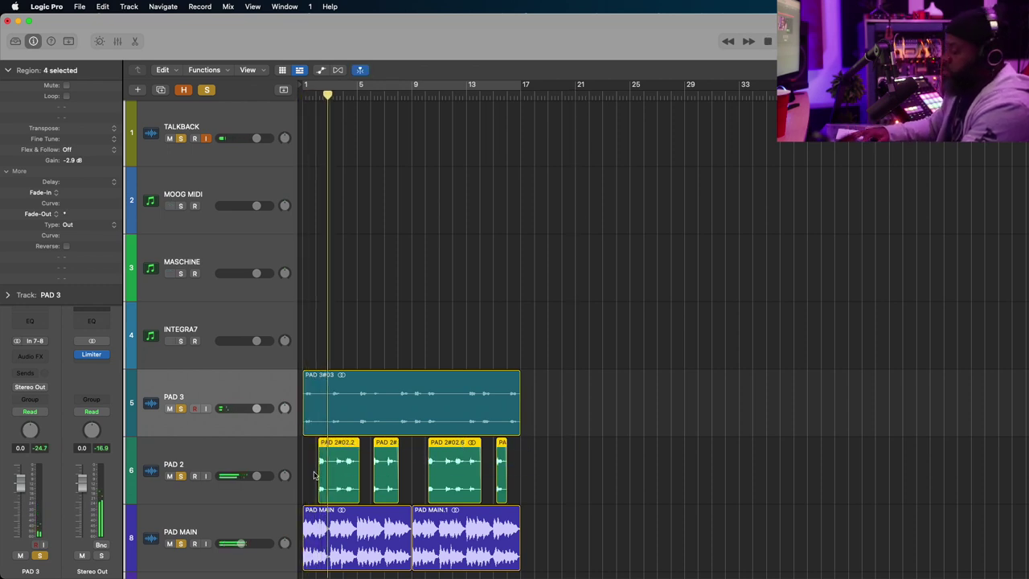
{"action": "key", "text": "super+j"}
{"action": "key", "text": "Return"}
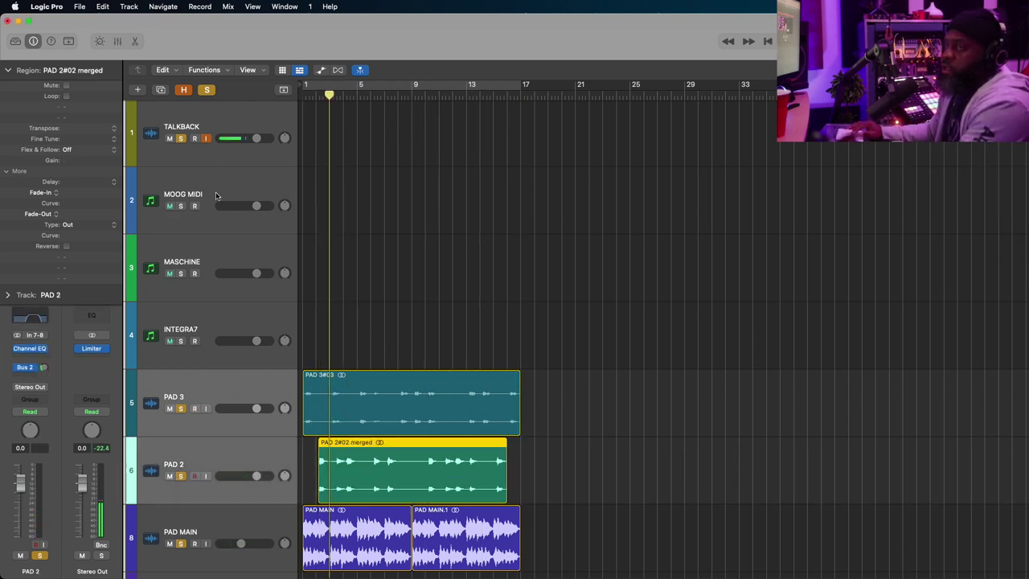
{"action": "left_click", "coordinate": [206, 90]}
{"action": "left_click", "coordinate": [229, 381]}
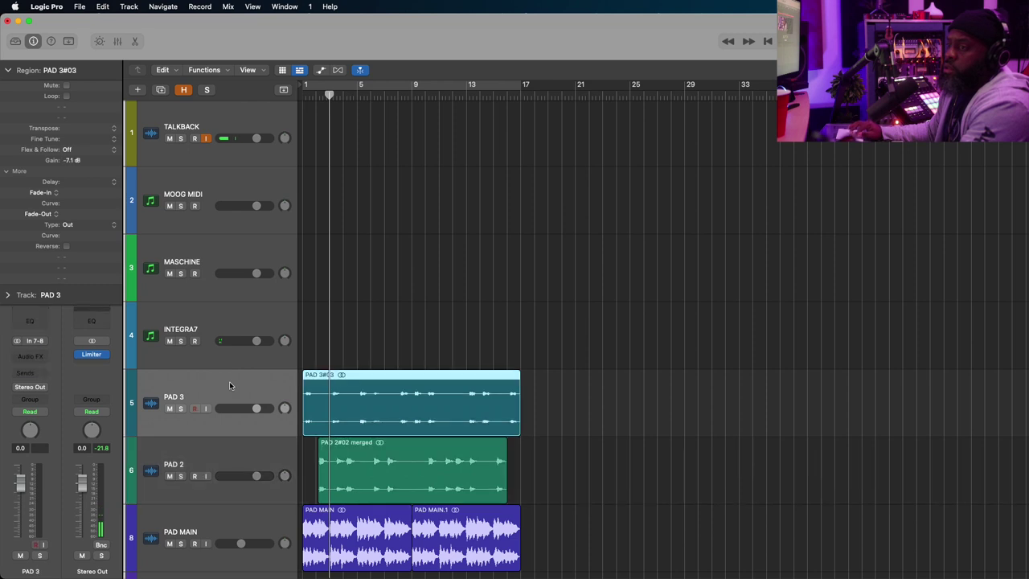
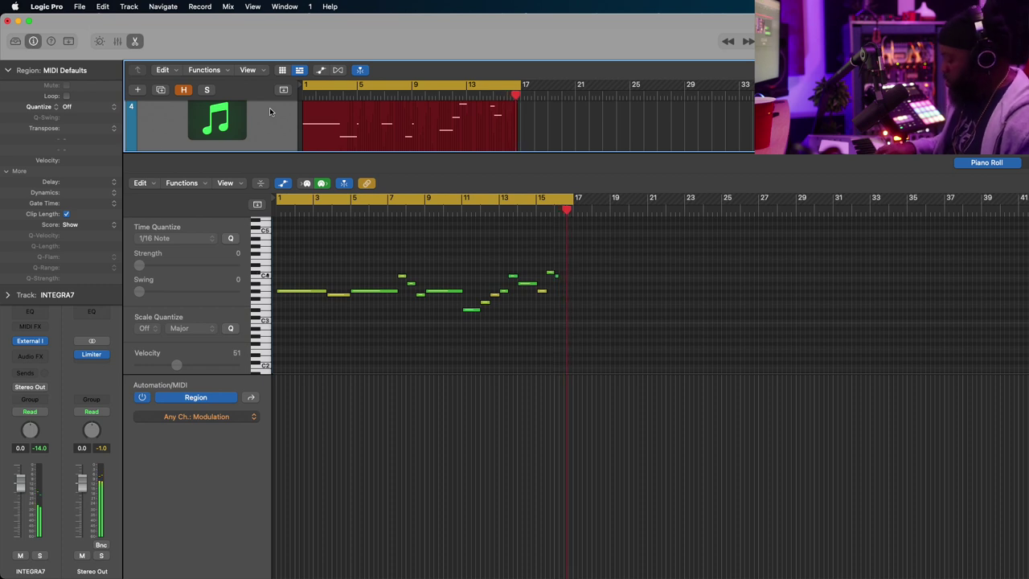
- Stop recording the MIDI part on the INTEGRA7 track at the end of the 16-bar cycle
{"action": "key", "text": "space"}
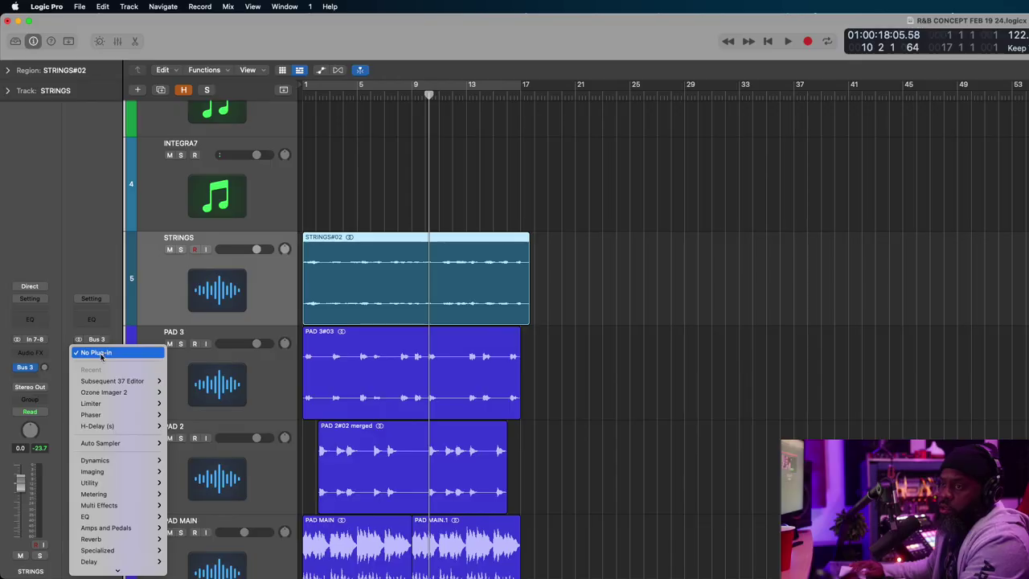
- Insert the stereo ValhallaVintageVerb plug-in on the Bus 3 aux channel fed by the STRINGS track
{"action": "mouse_move", "coordinate": [132, 384]}
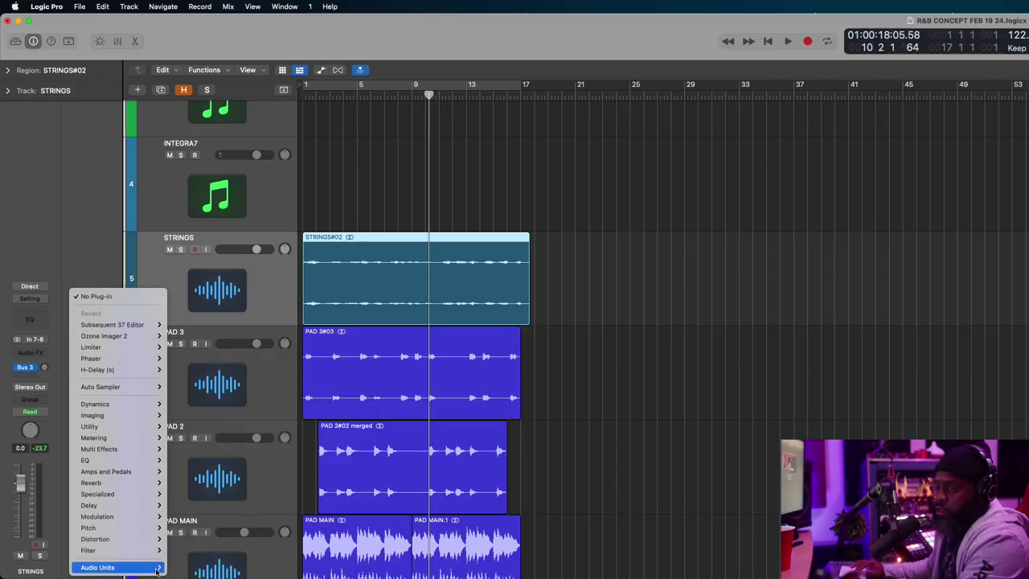
{"action": "mouse_move", "coordinate": [158, 568]}
{"action": "mouse_move", "coordinate": [231, 534]}
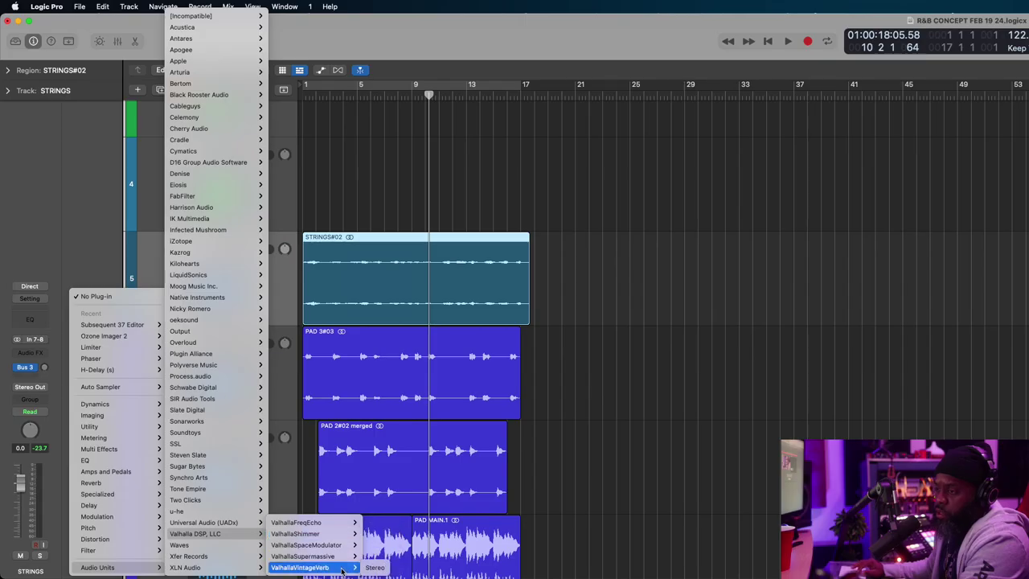
{"action": "left_click", "coordinate": [372, 568]}
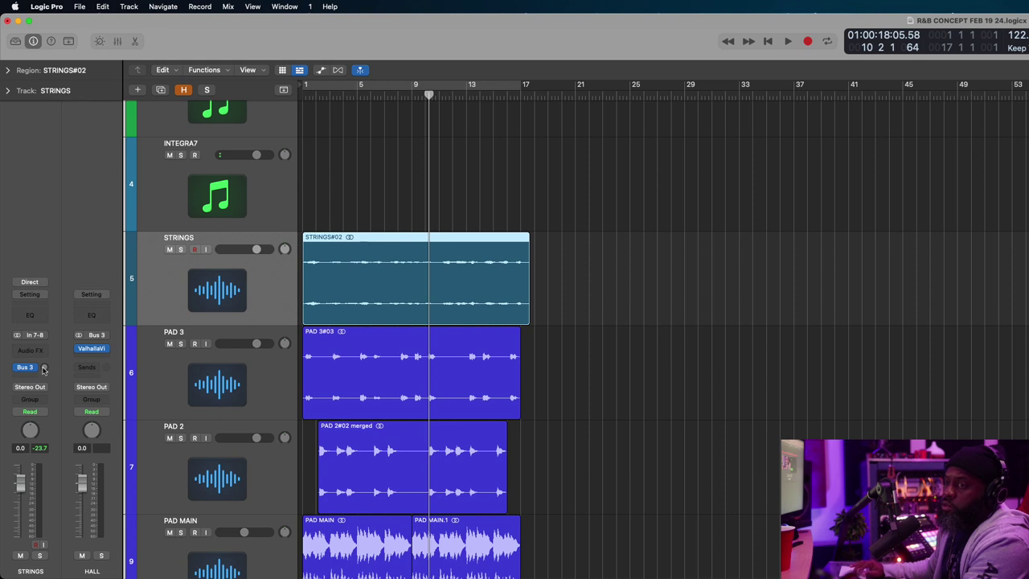
- Solo the STRINGS track and adjust its Bus 3 reverb send level during playback
{"action": "key", "text": "space"}
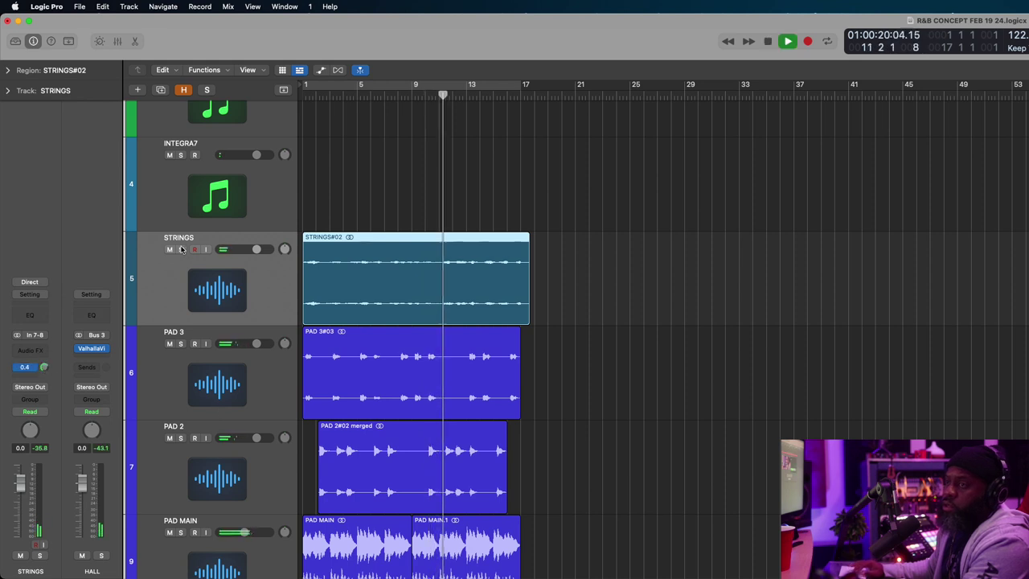
{"action": "left_click", "coordinate": [182, 249]}
{"action": "left_click_drag", "start_coordinate": [44, 368], "coordinate": [80, 354]}
{"action": "key", "text": "space"}
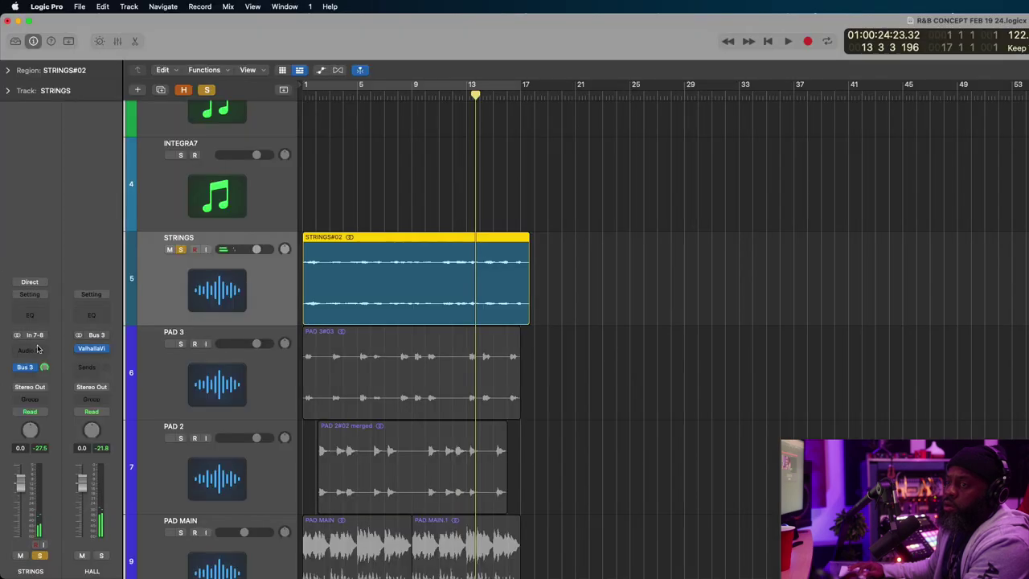
- Unsolo STRINGS, play the full mix from the start and readjust the track's Bus 3 send level
{"action": "left_click", "coordinate": [180, 250]}
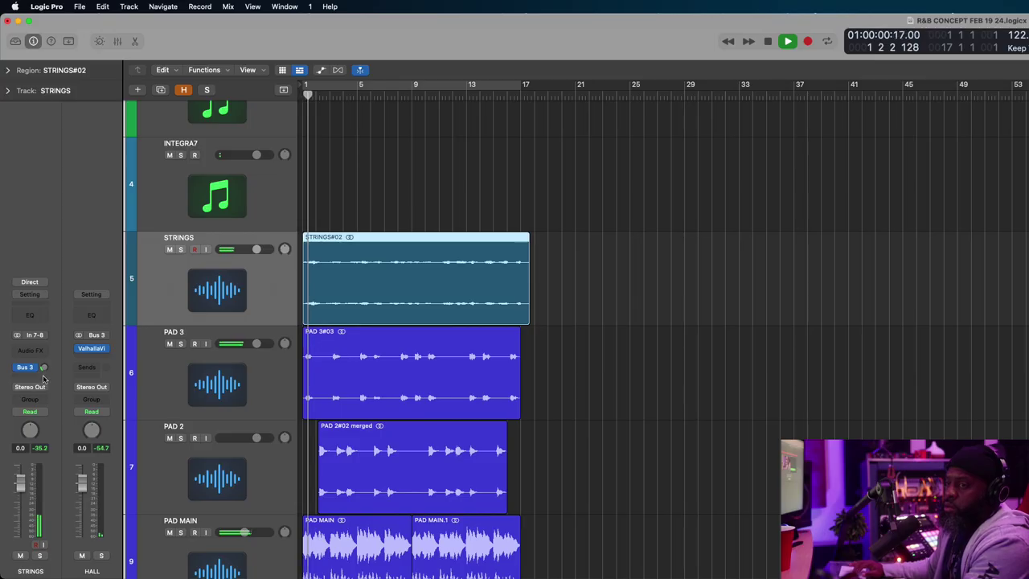
{"action": "key", "text": "space"}
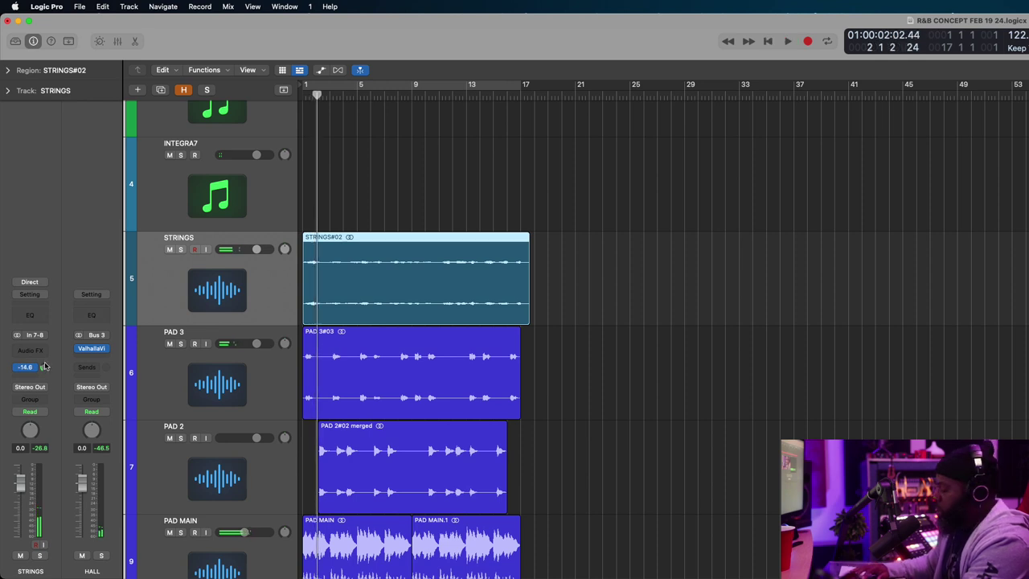
{"action": "left_click_drag", "start_coordinate": [44, 367], "coordinate": [46, 358]}
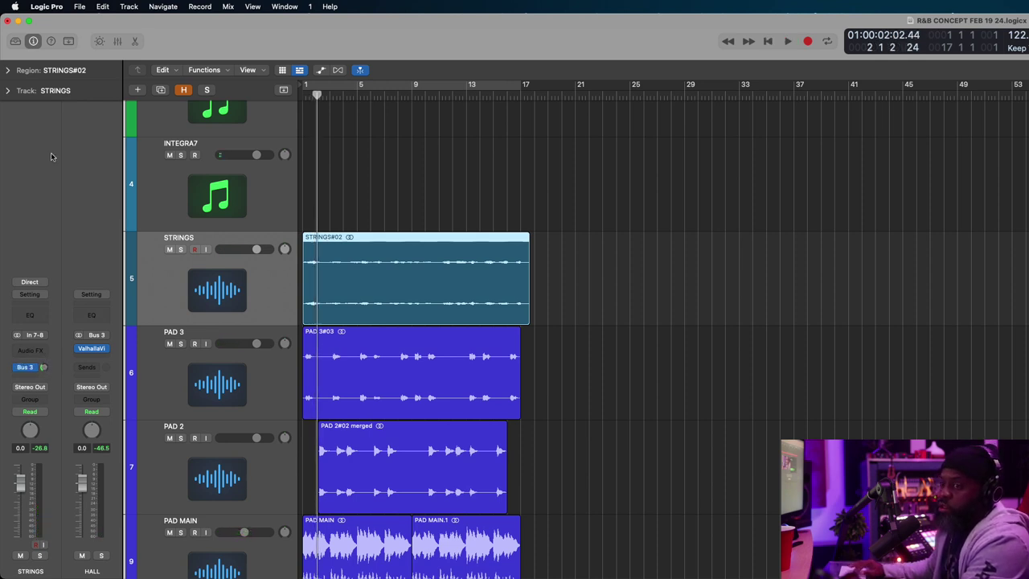
- Set the STRINGS region's gain to -14.7 dB while listening in the mix and return playback to the start
{"action": "left_click", "coordinate": [18, 72]}
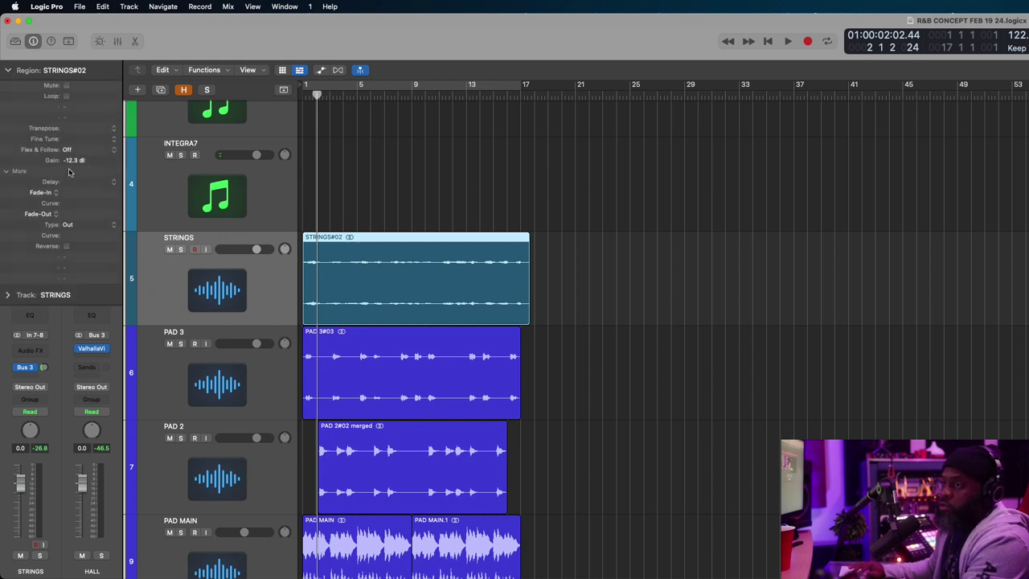
{"action": "key", "text": "space"}
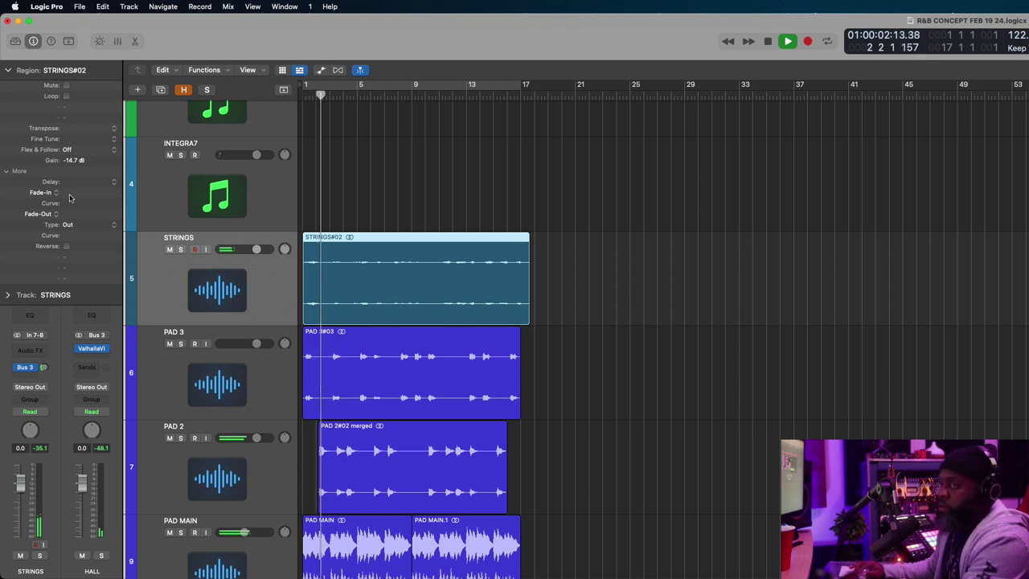
{"action": "left_click", "coordinate": [11, 74]}
{"action": "key", "text": "Return"}
{"action": "key", "text": "space"}
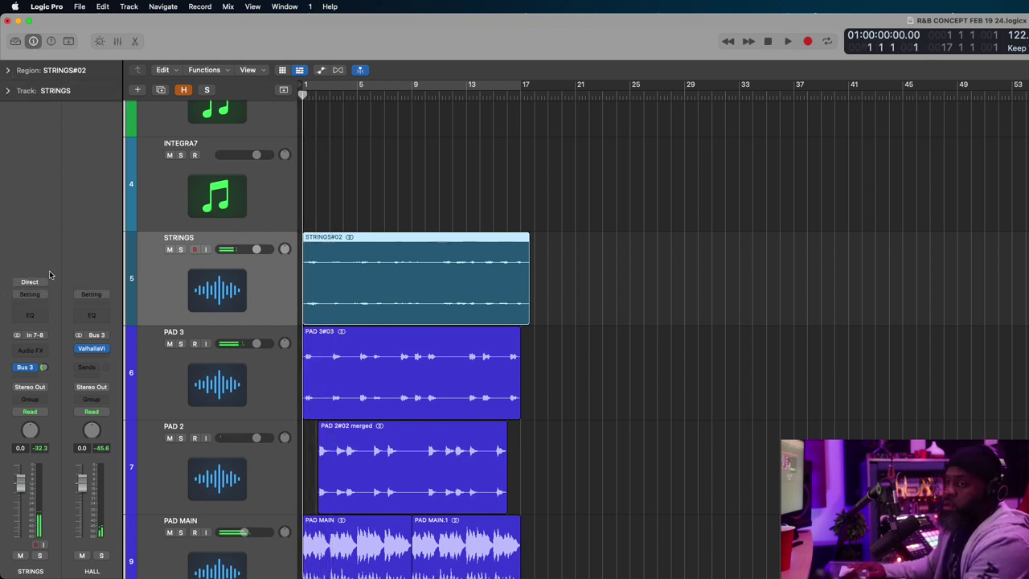
- Insert the UADx LA-2A Tube Compressor on the STRINGS track, reposition its window and adjust its peak reduction
{"action": "left_click", "coordinate": [43, 352]}
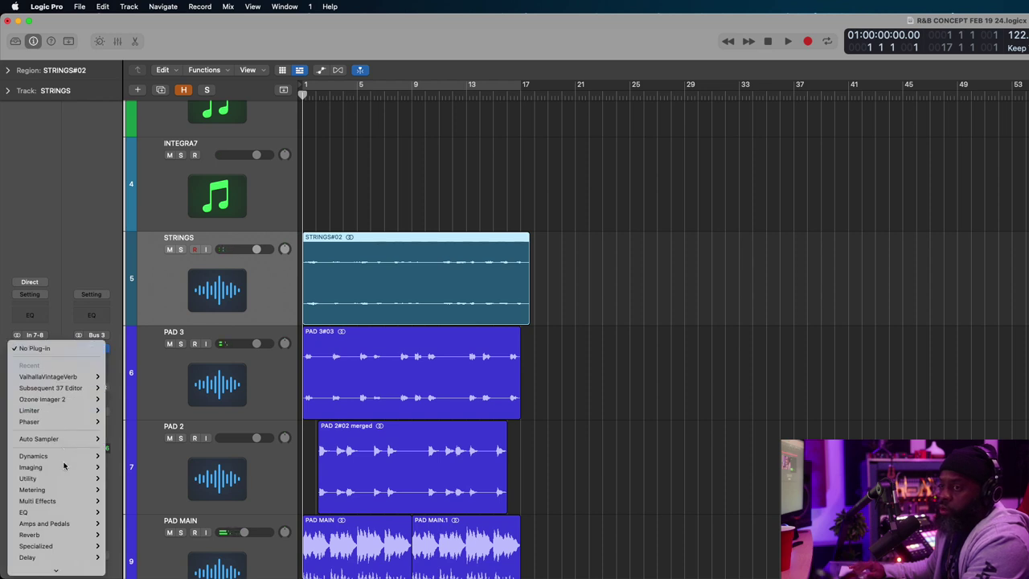
{"action": "mouse_move", "coordinate": [71, 566]}
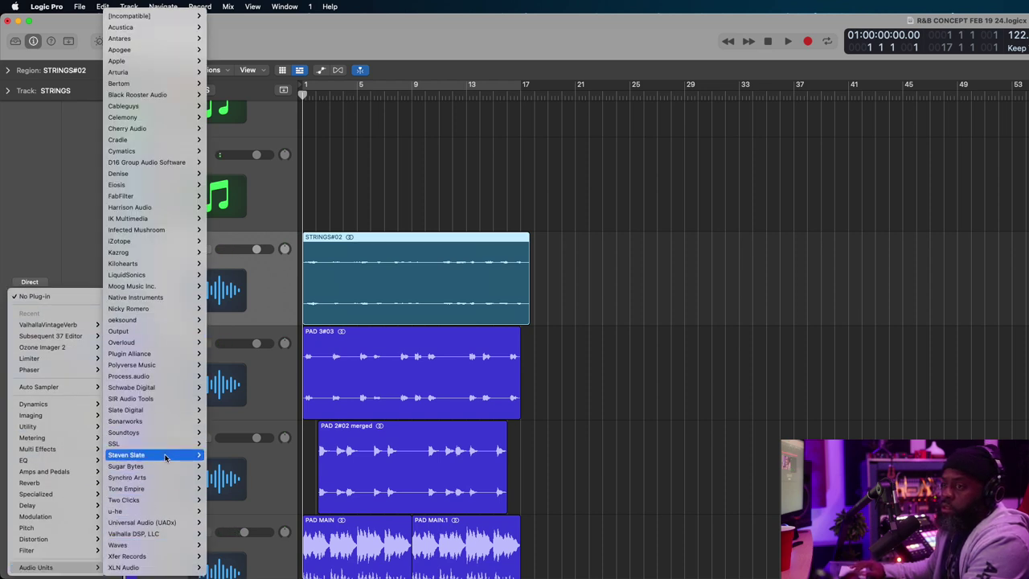
{"action": "mouse_move", "coordinate": [166, 457]}
{"action": "mouse_move", "coordinate": [169, 423]}
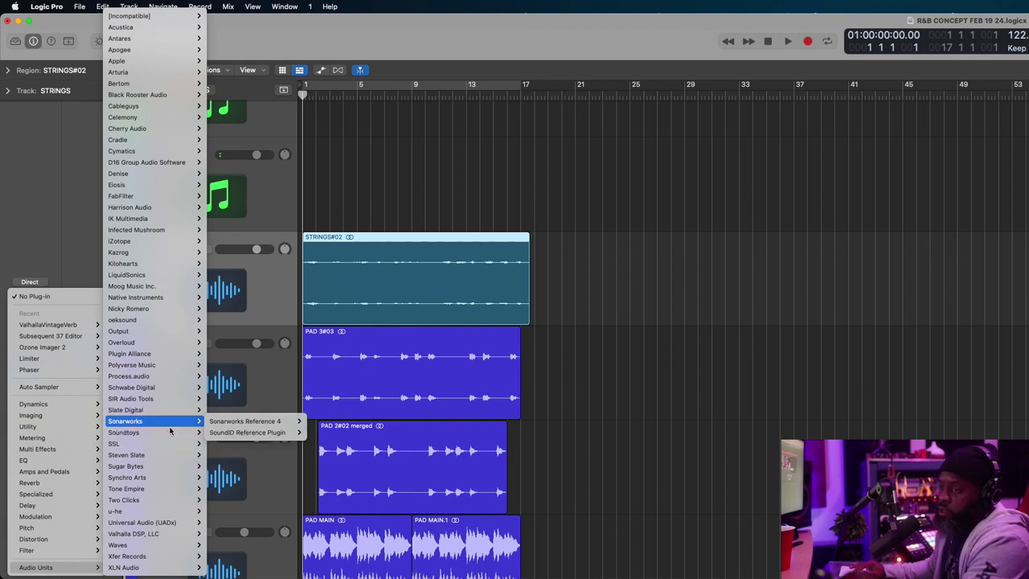
{"action": "mouse_move", "coordinate": [169, 523]}
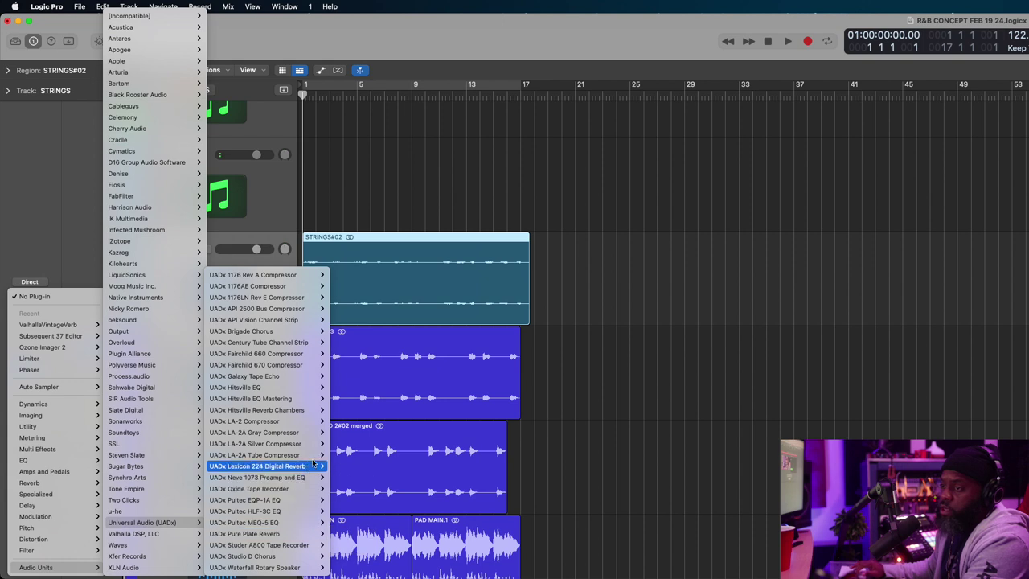
{"action": "mouse_move", "coordinate": [314, 455]}
{"action": "left_click", "coordinate": [347, 455]}
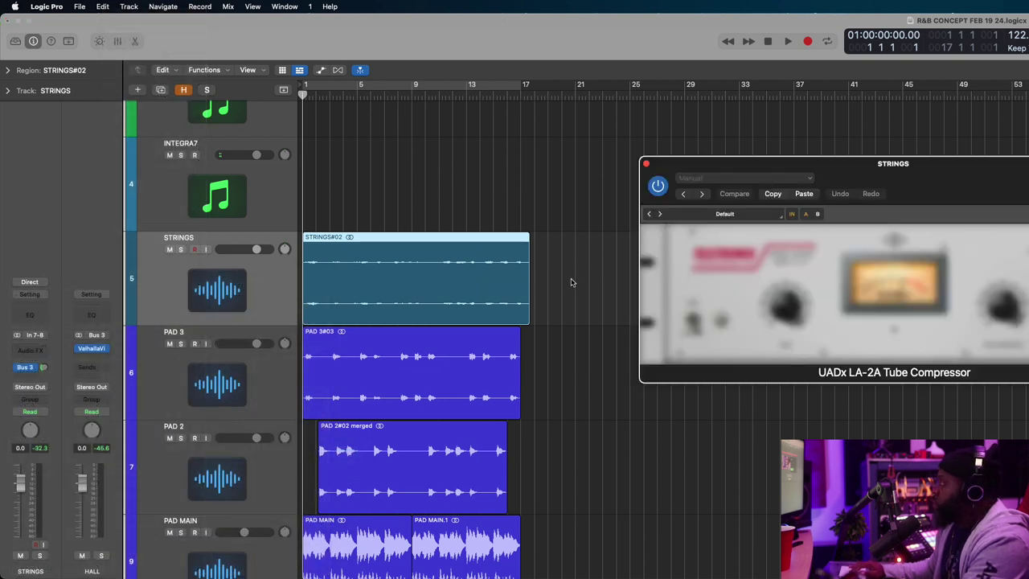
{"action": "left_click_drag", "start_coordinate": [844, 164], "coordinate": [656, 136]}
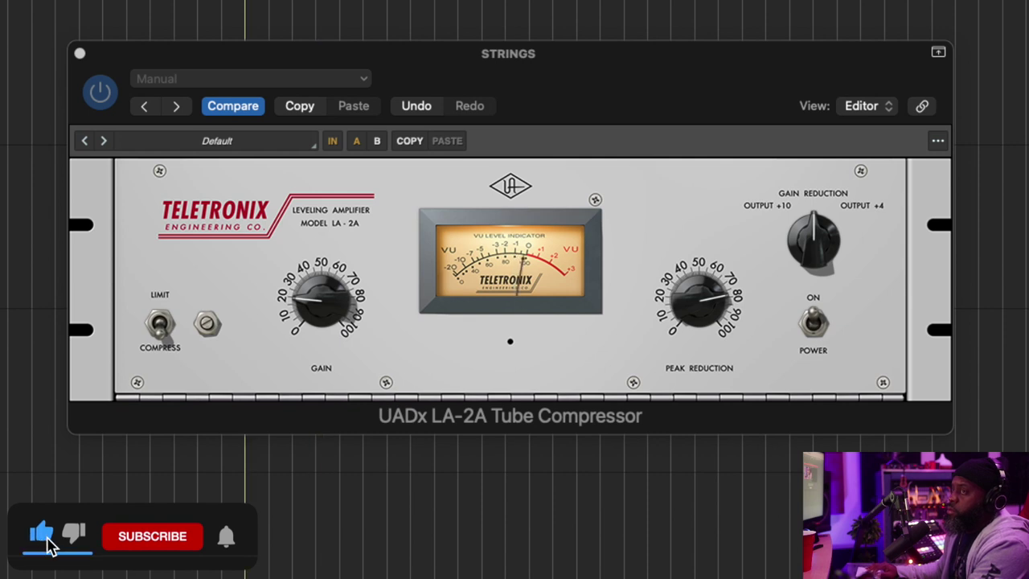
{"action": "left_click", "coordinate": [680, 311]}
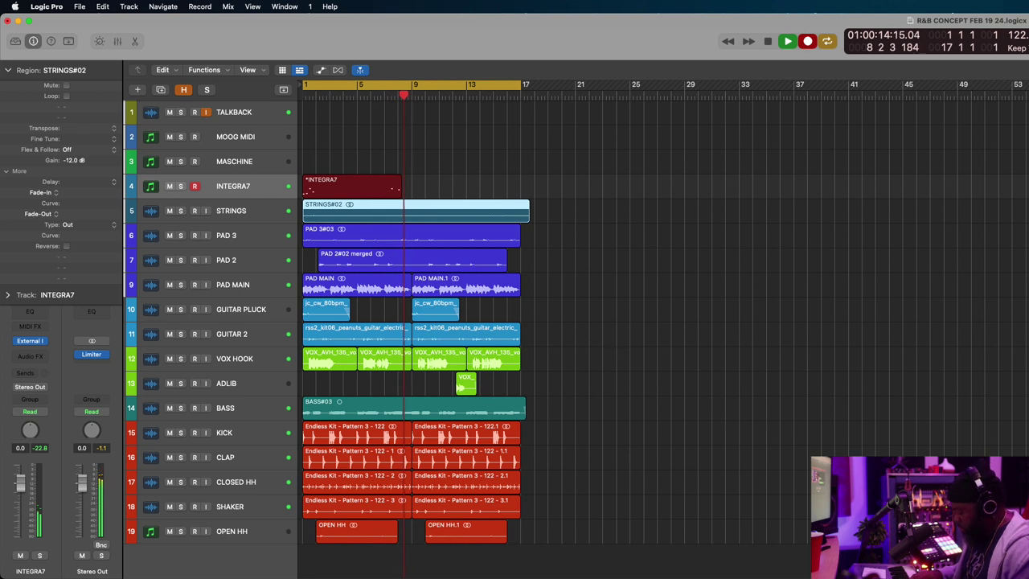
- Stop the new INTEGRA7 recording and shorten the recorded region to end at bar 5
{"action": "key", "text": "space"}
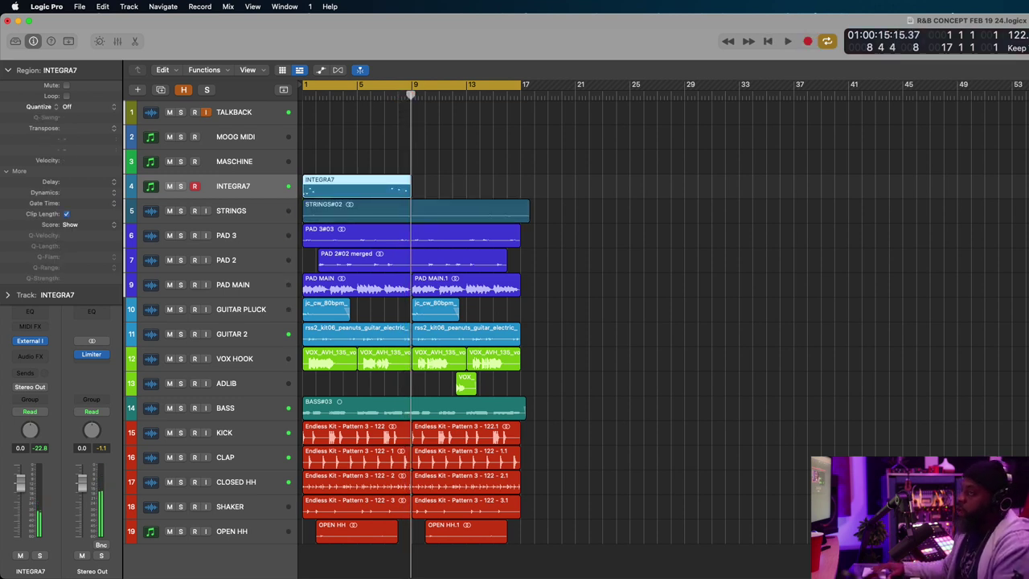
{"action": "left_click_drag", "start_coordinate": [410, 197], "coordinate": [357, 197]}
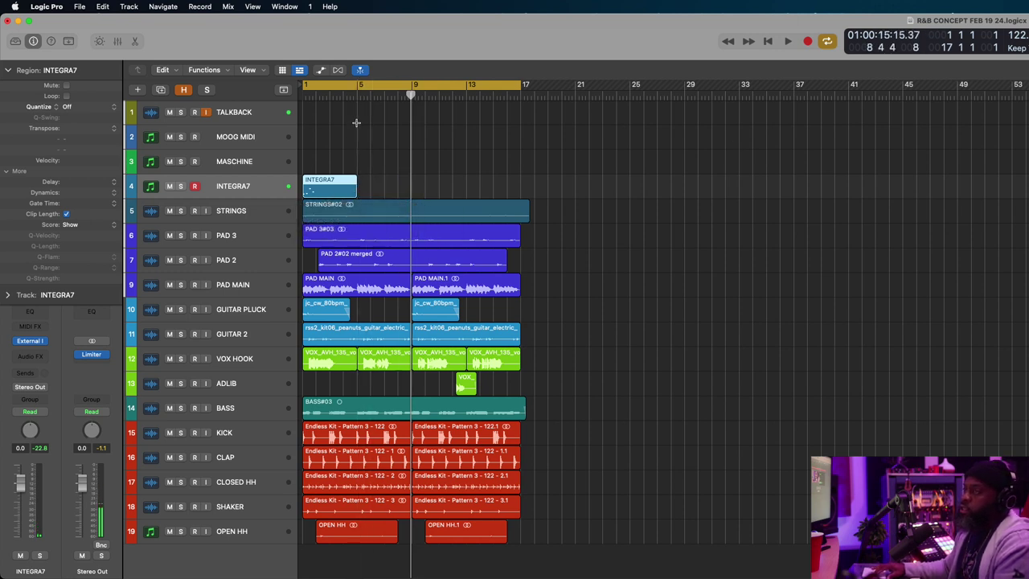
- Play the beat from around bar 4 and record a second INTEGRA7 melody part starting near bar 7
{"action": "key", "text": "space"}
{"action": "left_click", "coordinate": [344, 95]}
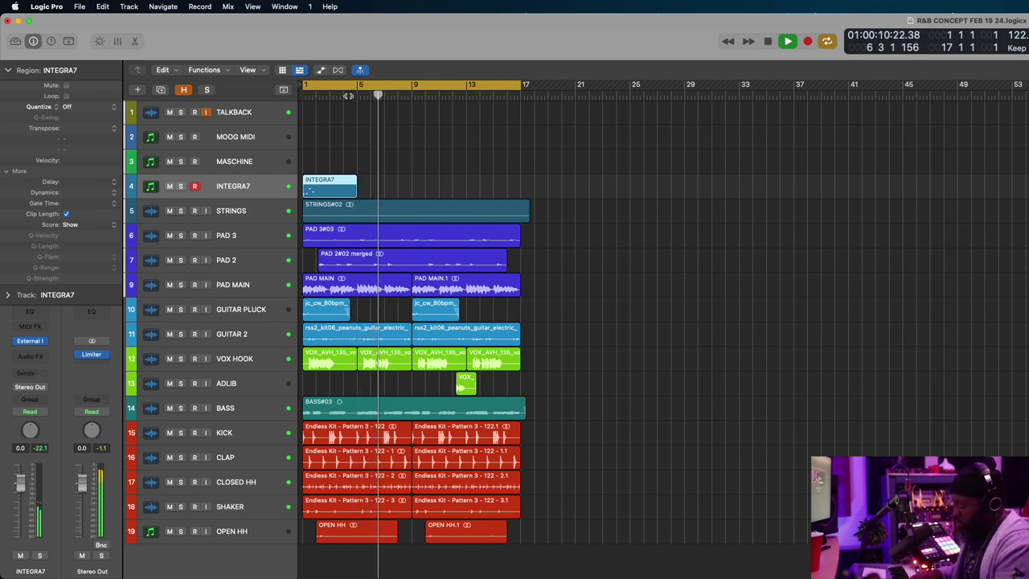
{"action": "key", "text": "r"}
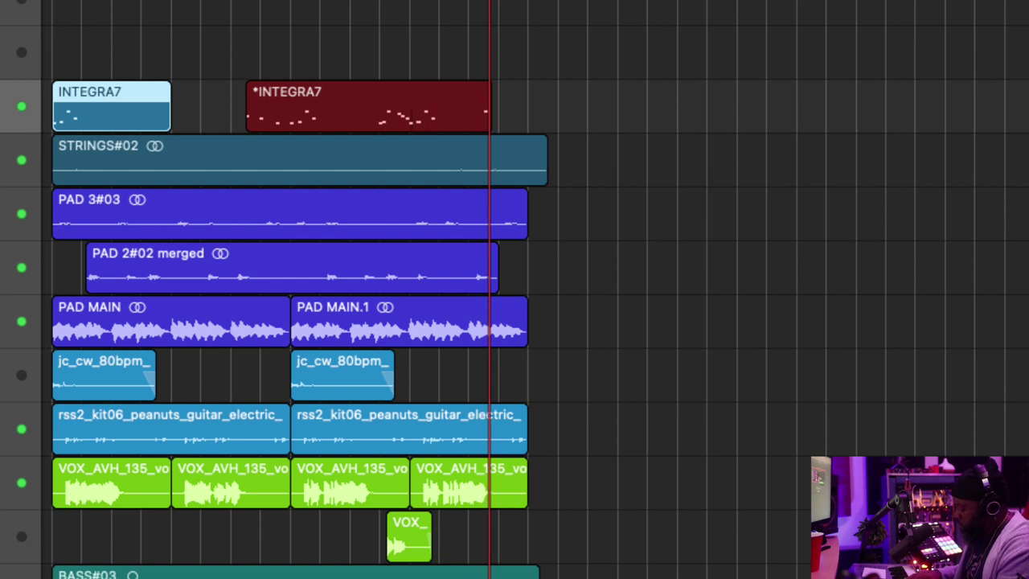
{"action": "key", "text": "space"}
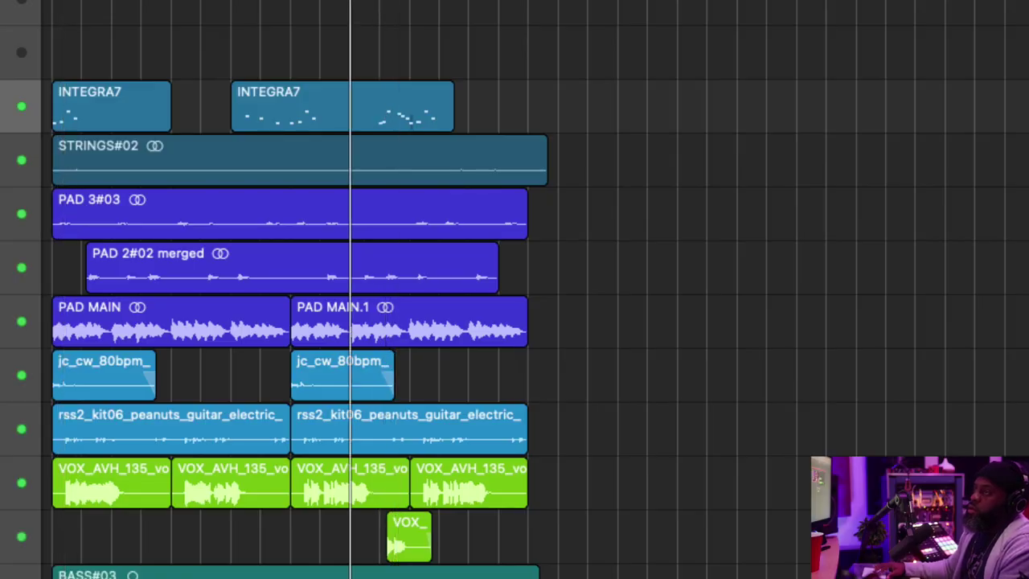
- Open the second INTEGRA7 region in the Piano Roll without its automation area and play it back from around bar 12
{"action": "double_click", "coordinate": [400, 95]}
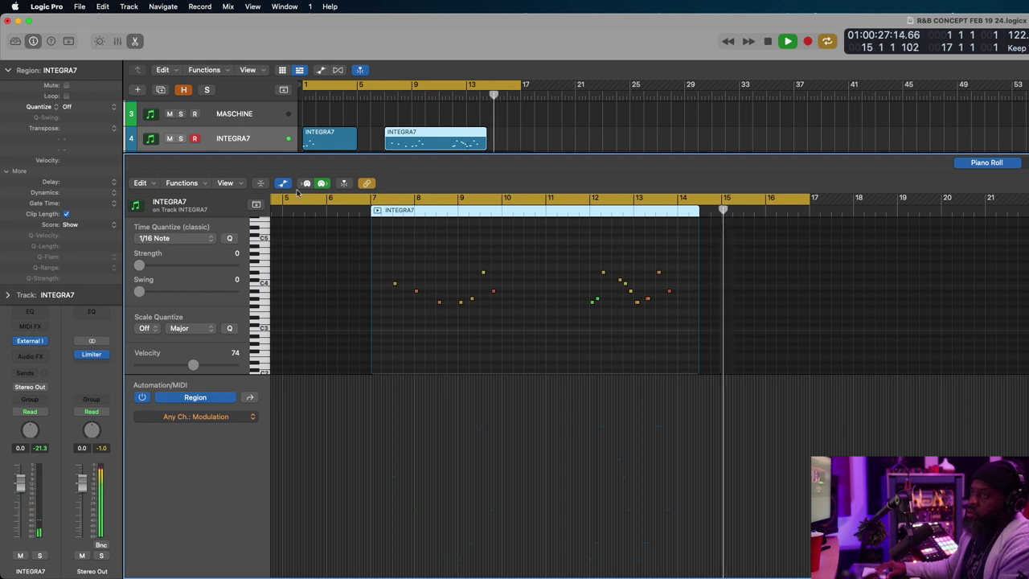
{"action": "left_click", "coordinate": [283, 185]}
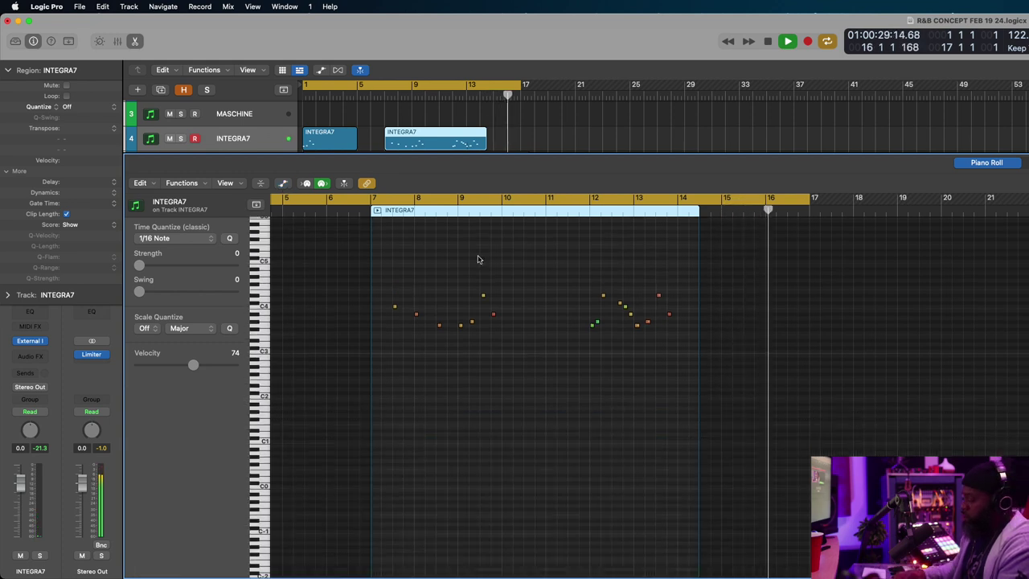
{"action": "left_click", "coordinate": [617, 215]}
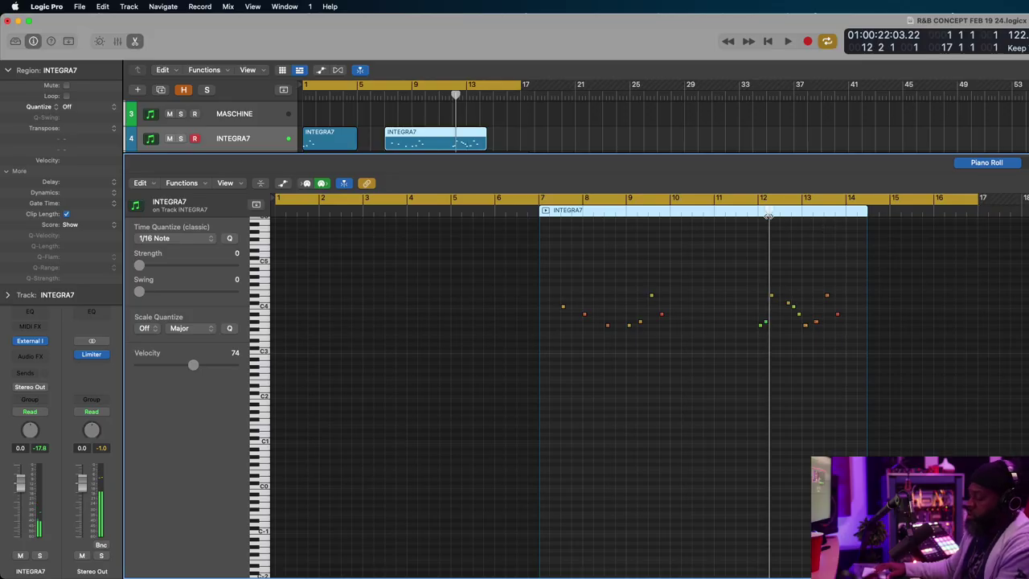
{"action": "key", "text": "space"}
{"action": "scroll", "coordinate": [768, 216], "scroll_direction": "right", "scroll_amount": 5}
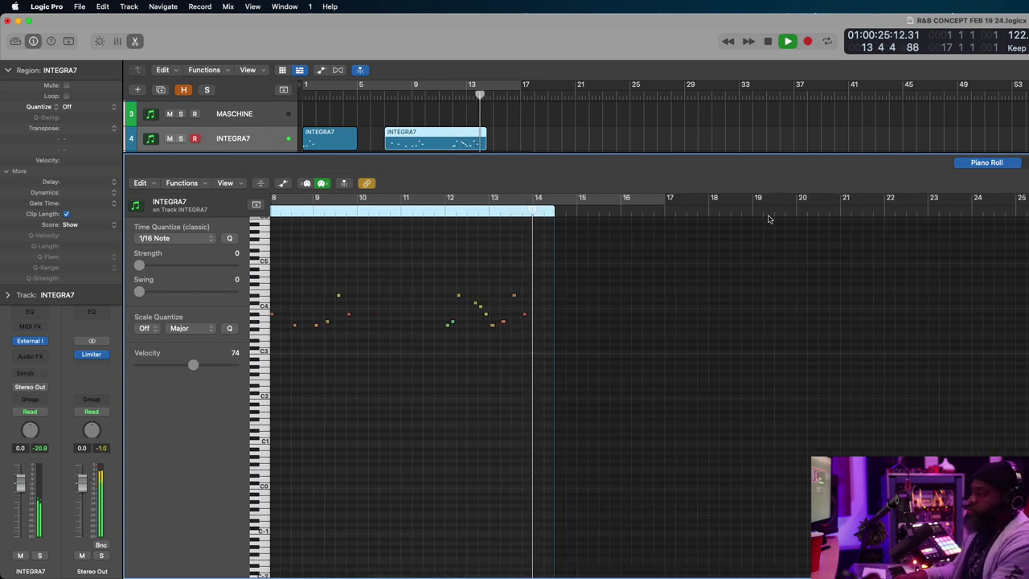
- Enlarge the notes in the Piano Roll and record another short INTEGRA7 phrase over bars 15 and 16
{"action": "key", "text": "super+Down"}
{"action": "key", "text": "super+Down"}
{"action": "scroll", "coordinate": [768, 217], "scroll_direction": "up", "scroll_amount": 5}
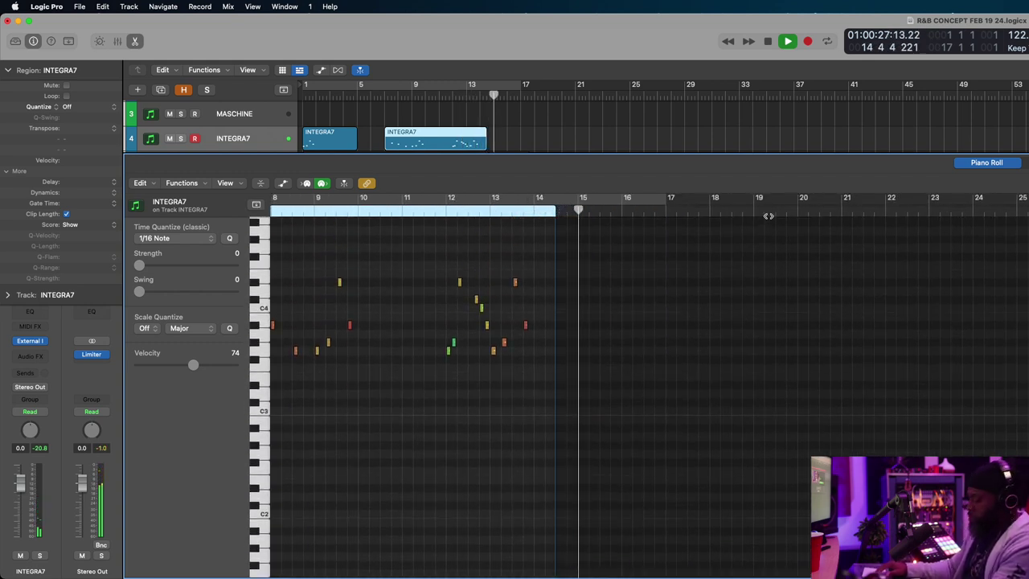
{"action": "key", "text": "r"}
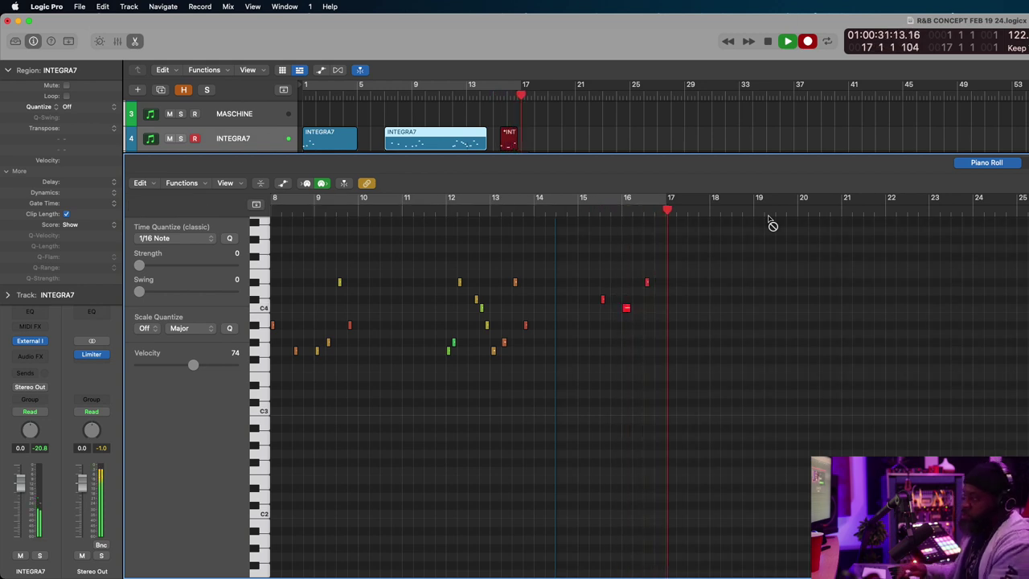
{"action": "key", "text": "space"}
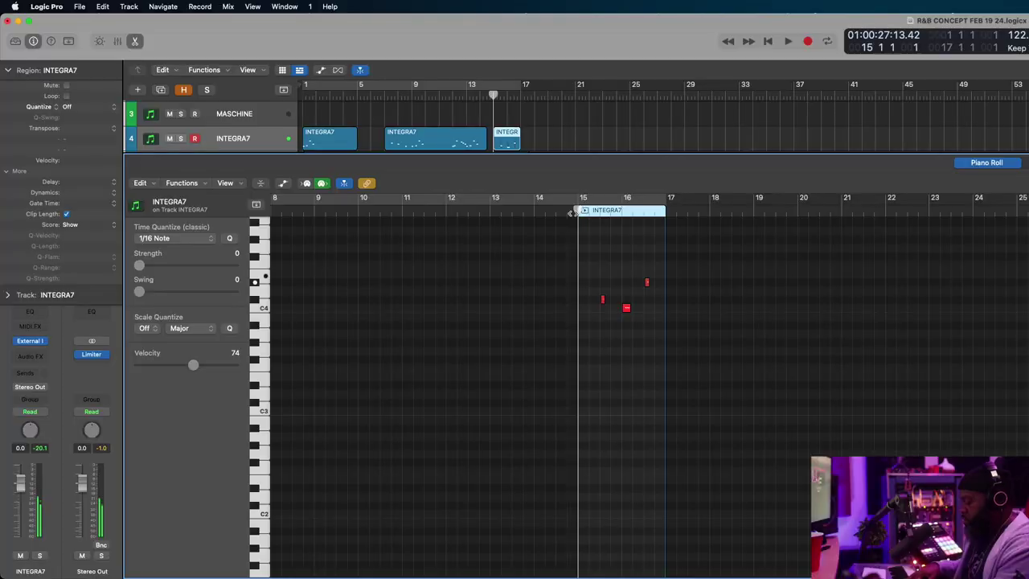
- Audition the new INTEGRA7 phrase from bar 15, close the Piano Roll and return the playhead to the start
{"action": "key", "text": "space"}
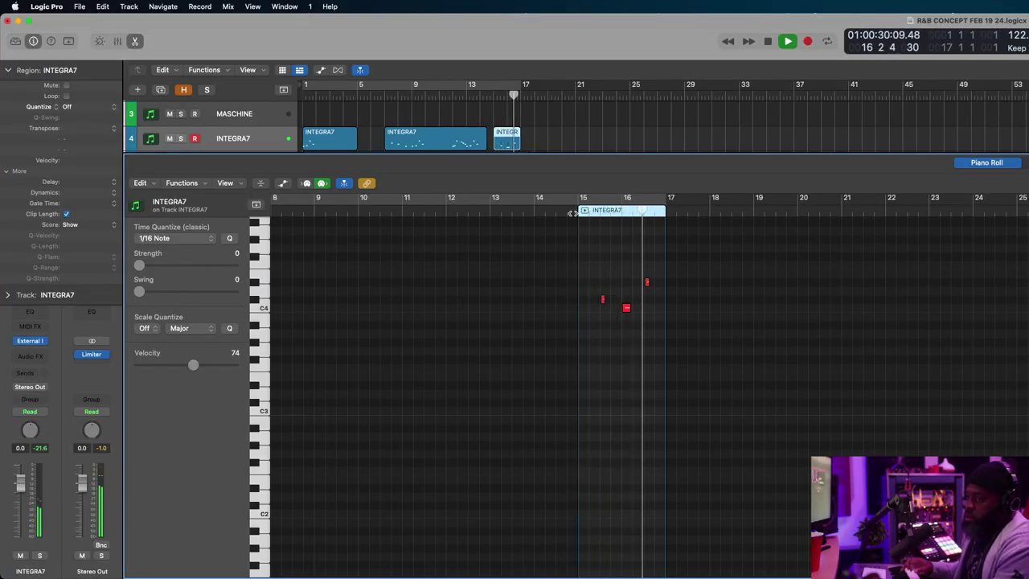
{"action": "key", "text": "r"}
{"action": "key", "text": "e"}
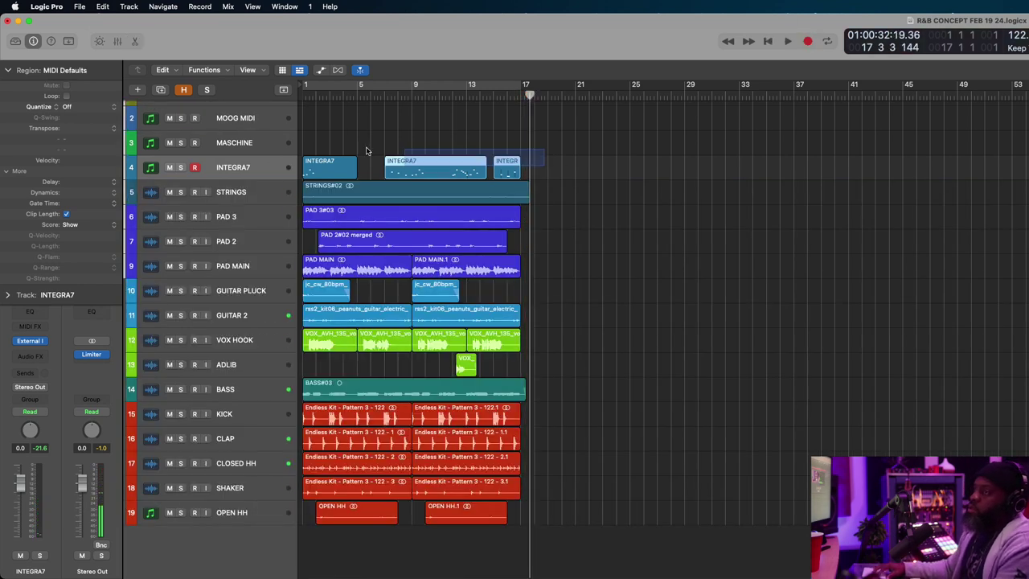
{"action": "key", "text": "Return"}
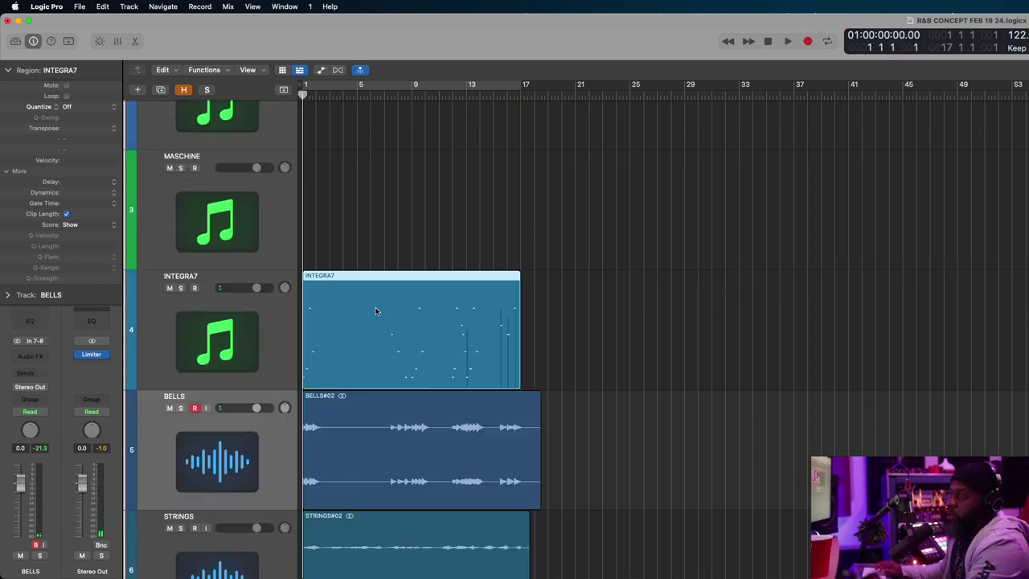
- Delete the joined INTEGRA7 region and shorten the BELLS region to end at bar 18 with a fade-out of 772
{"action": "key", "text": "Delete"}
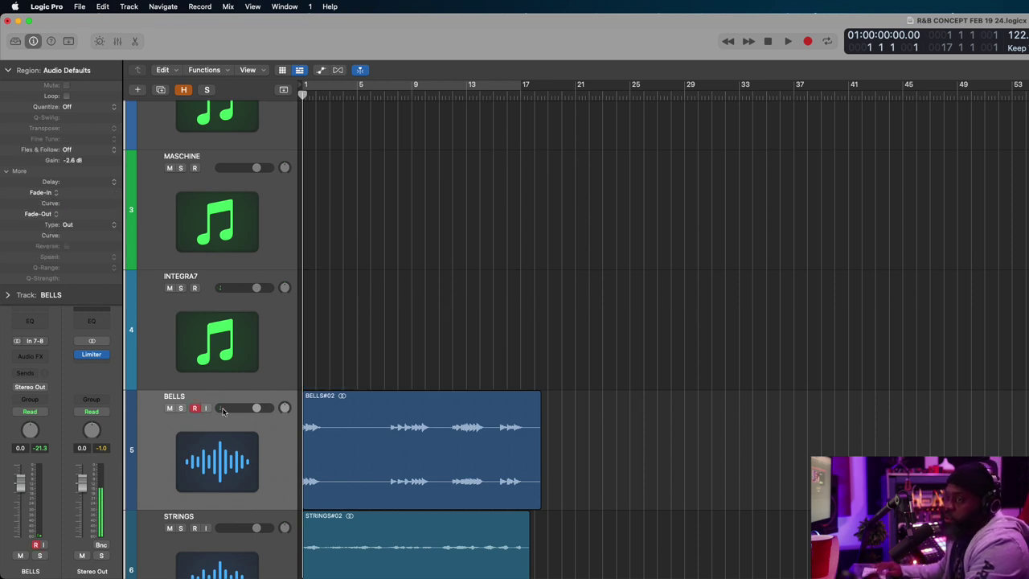
{"action": "left_click", "coordinate": [538, 392]}
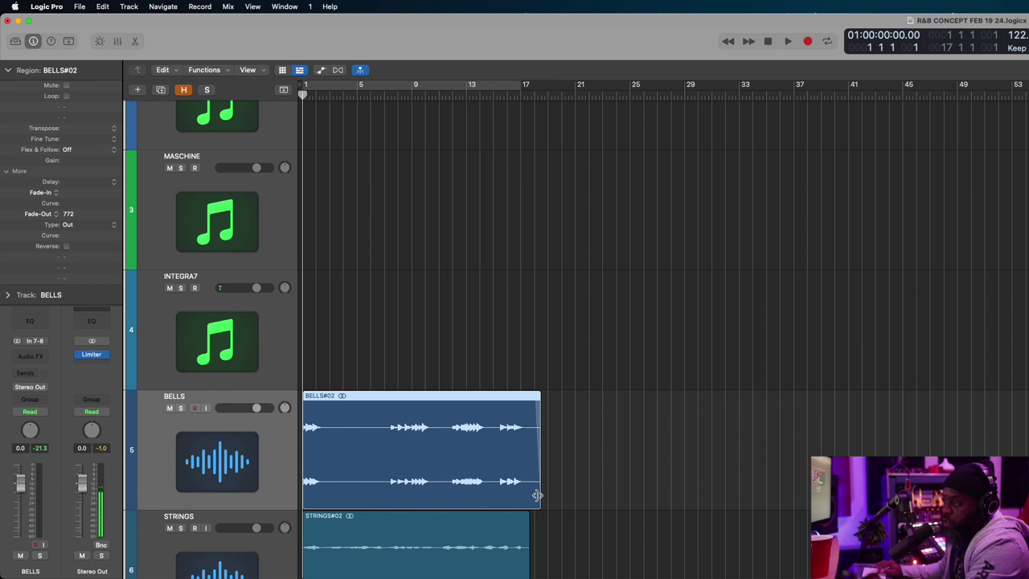
{"action": "left_click_drag", "start_coordinate": [537, 500], "coordinate": [529, 502]}
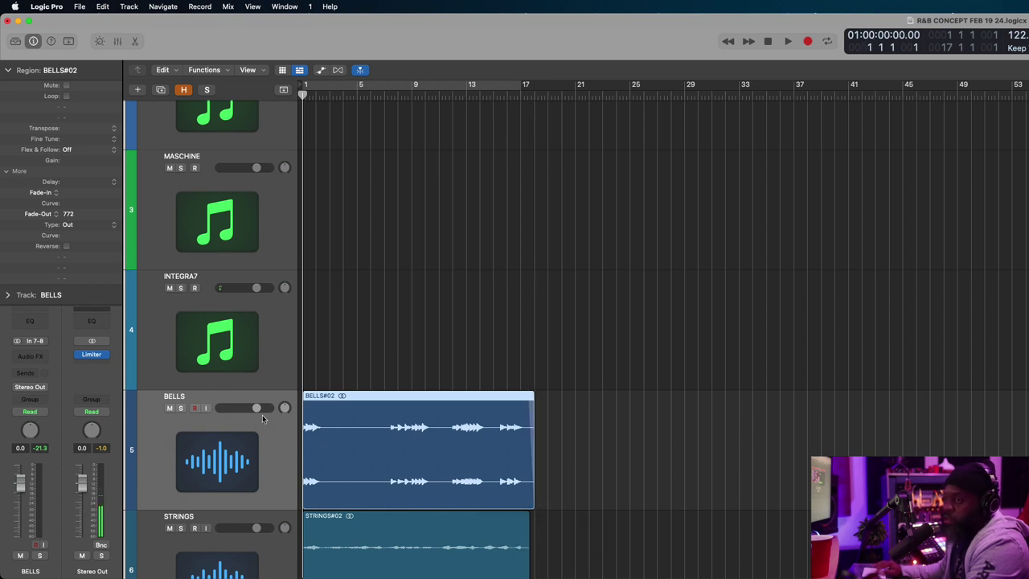
- Solo BELLS, add a send to Bus 2 (DELAYVRB) at about -20.8 dB and listen to it
{"action": "left_click", "coordinate": [181, 408]}
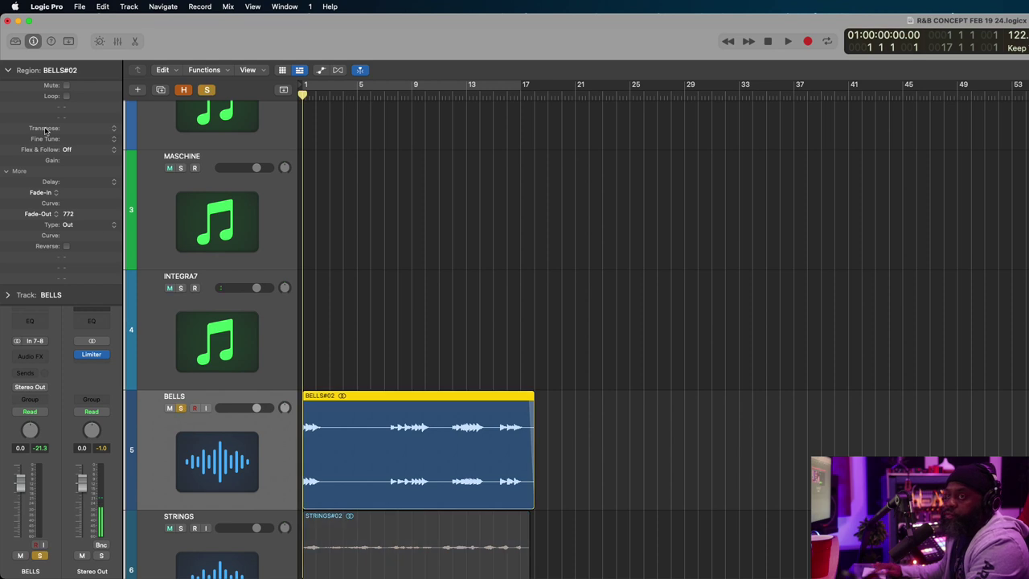
{"action": "left_click", "coordinate": [8, 69]}
{"action": "left_click", "coordinate": [30, 375]}
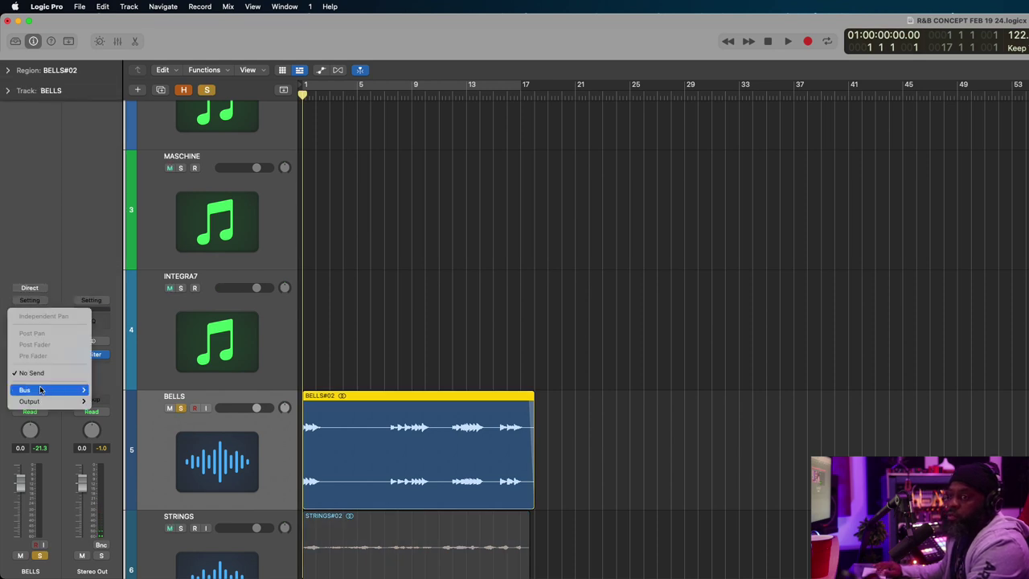
{"action": "mouse_move", "coordinate": [40, 389]}
{"action": "left_click", "coordinate": [159, 148]}
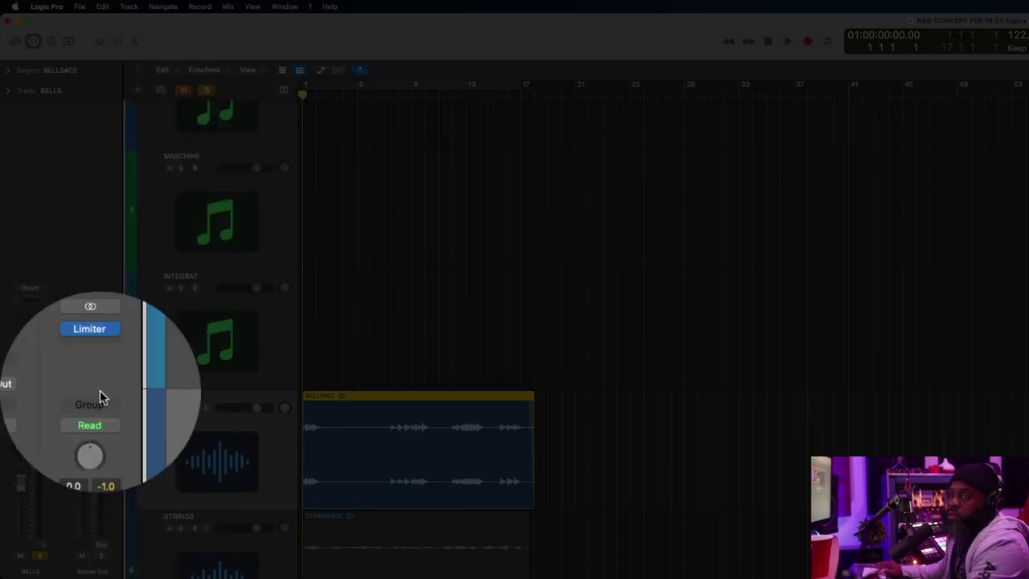
{"action": "left_click_drag", "start_coordinate": [78, 368], "coordinate": [82, 345]}
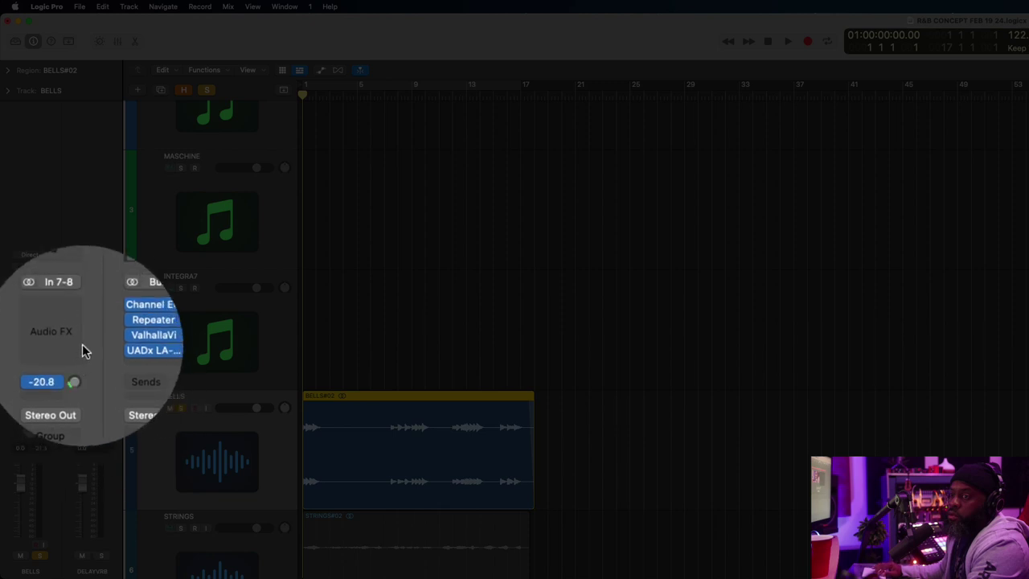
{"action": "key", "text": "space"}
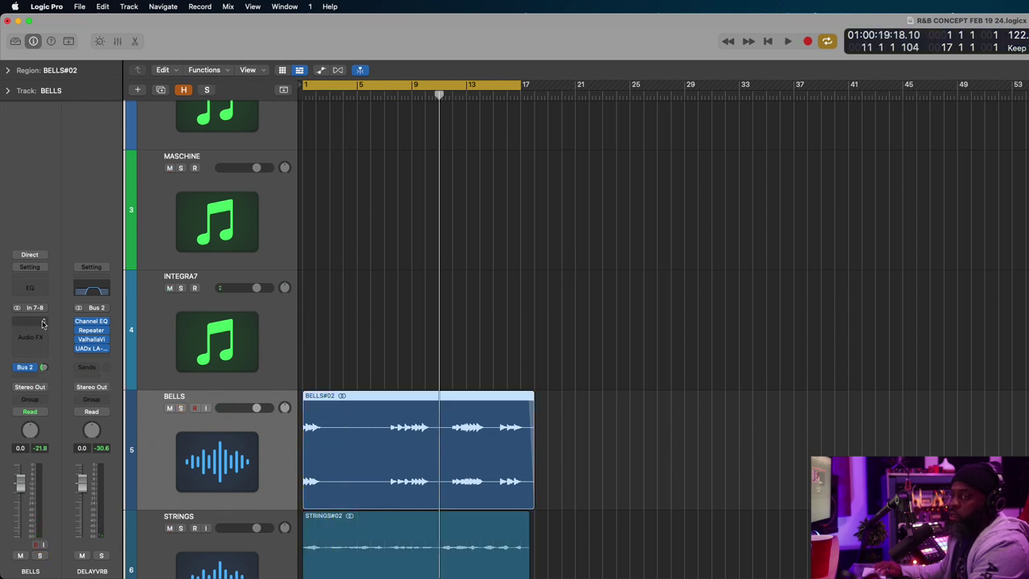
- Insert the UADx LA-2A Tube Compressor on the BELLS track and reposition its window over the arrangement
{"action": "left_click", "coordinate": [43, 324]}
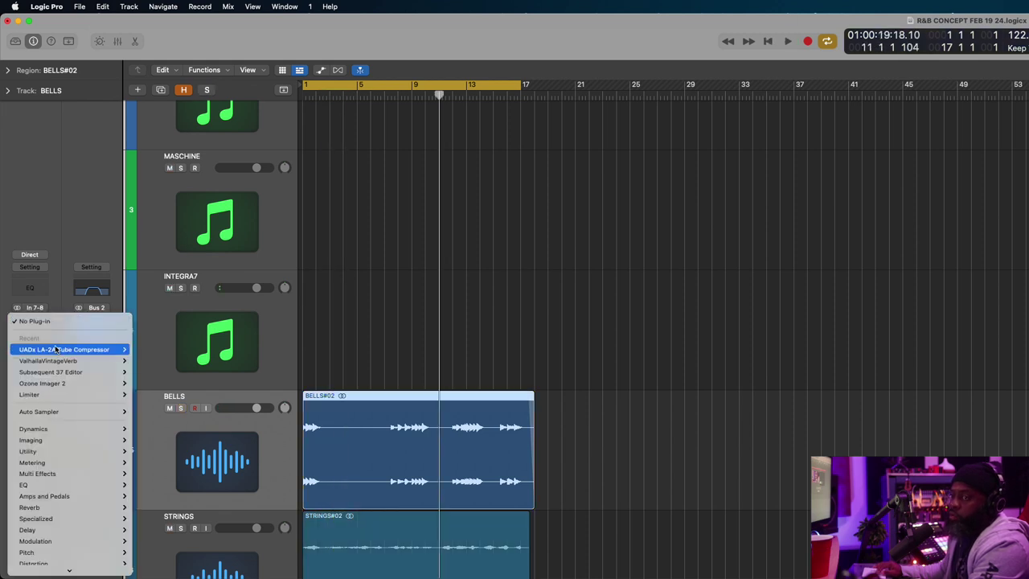
{"action": "left_click", "coordinate": [145, 350]}
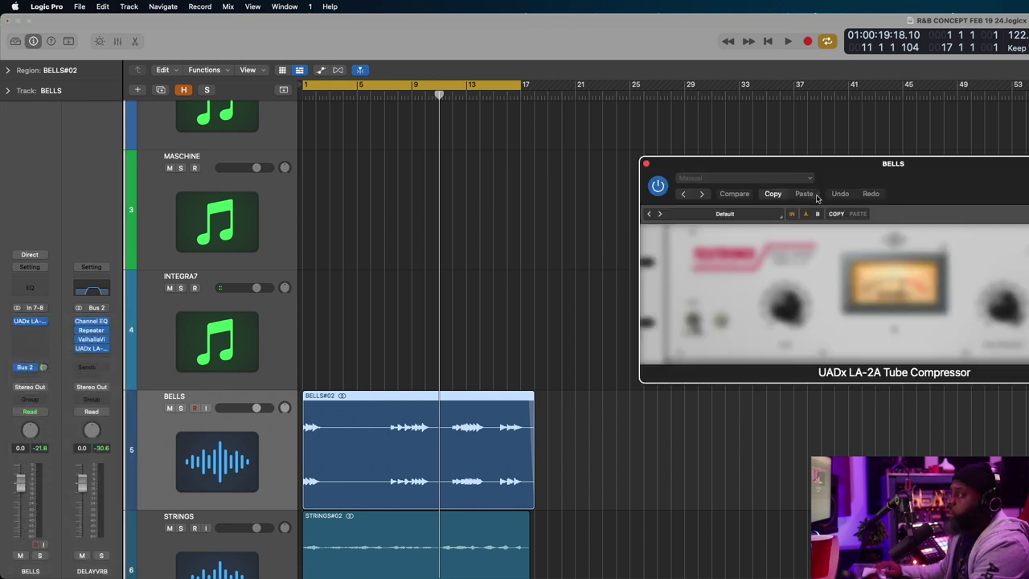
{"action": "left_click_drag", "start_coordinate": [875, 177], "coordinate": [707, 144]}
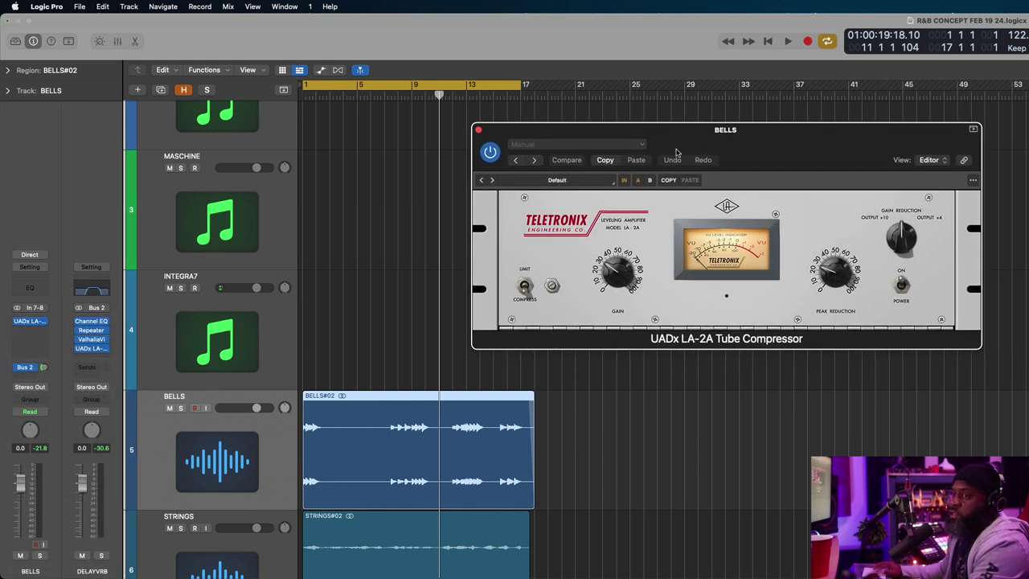
- Lower the BELLS region's gain while starting and stopping playback to judge its level in the mix
{"action": "left_click", "coordinate": [8, 71]}
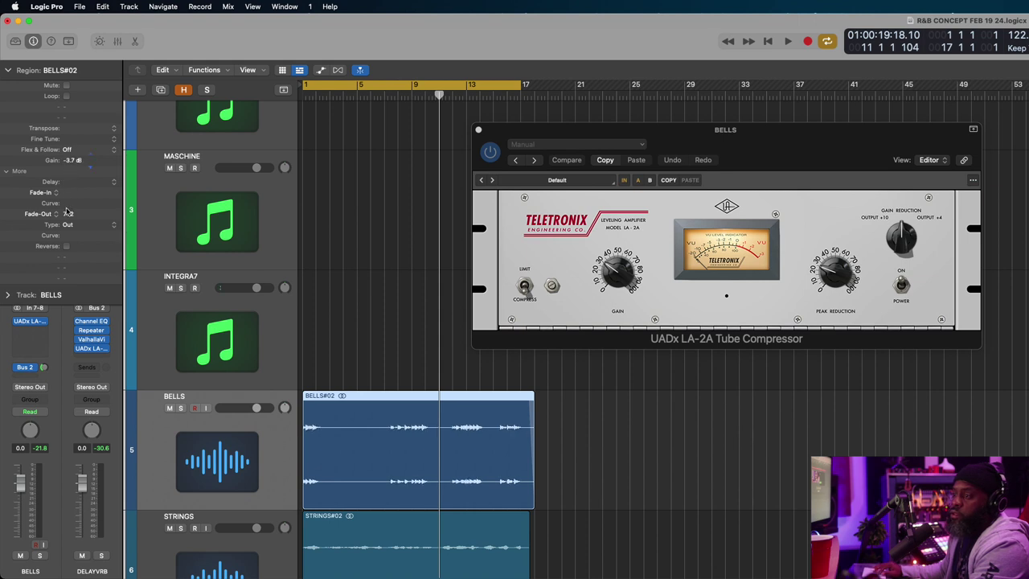
{"action": "key", "text": "space"}
{"action": "left_click_drag", "start_coordinate": [74, 166], "coordinate": [68, 182]}
{"action": "key", "text": "space"}
{"action": "key", "text": "space"}
{"action": "key", "text": "space"}
{"action": "key", "text": "space"}
{"action": "key", "text": "space"}
{"action": "key", "text": "space"}
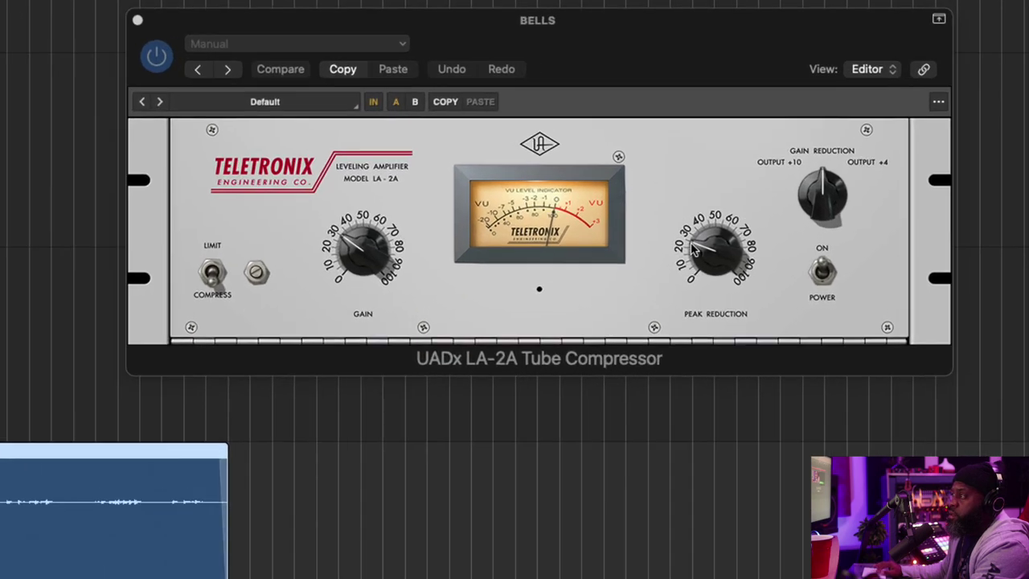
- Raise the BELLS compressor's peak reduction to about 70 and set the region's gain to -7.2 dB during playback
{"action": "left_click_drag", "start_coordinate": [821, 268], "coordinate": [821, 259]}
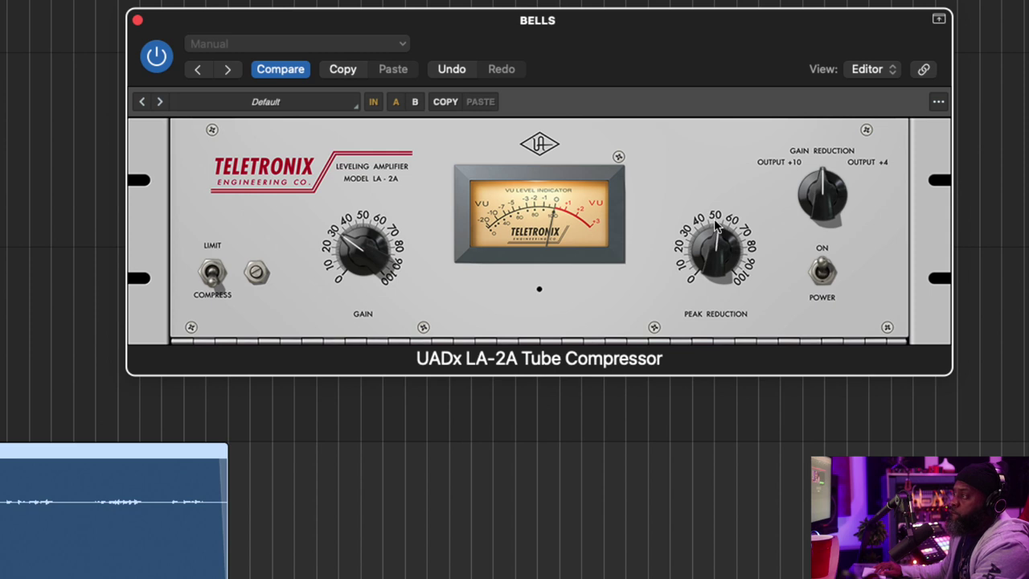
{"action": "left_click_drag", "start_coordinate": [721, 223], "coordinate": [717, 188]}
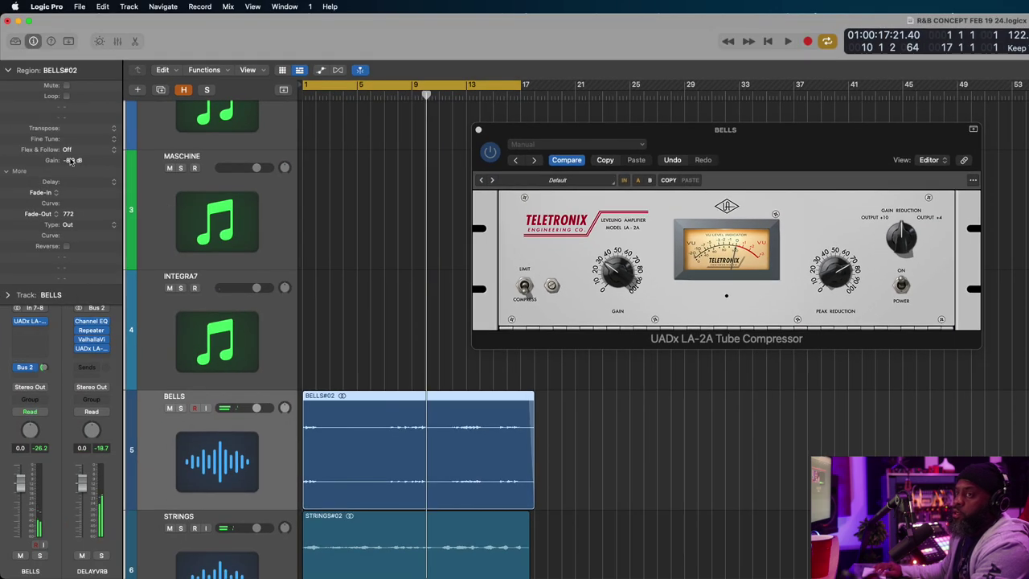
{"action": "left_click_drag", "start_coordinate": [71, 161], "coordinate": [80, 131]}
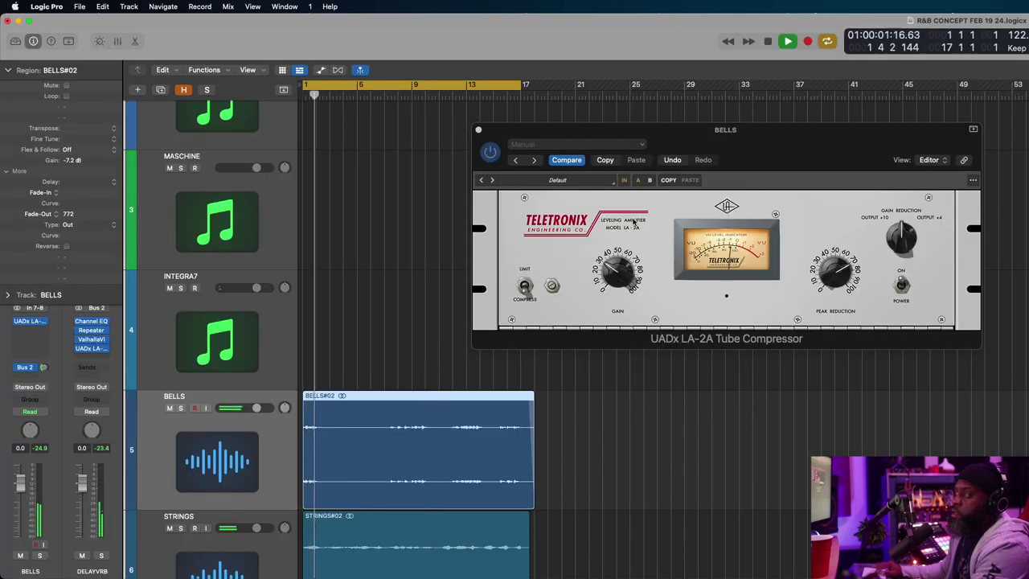
{"action": "left_click", "coordinate": [832, 274]}
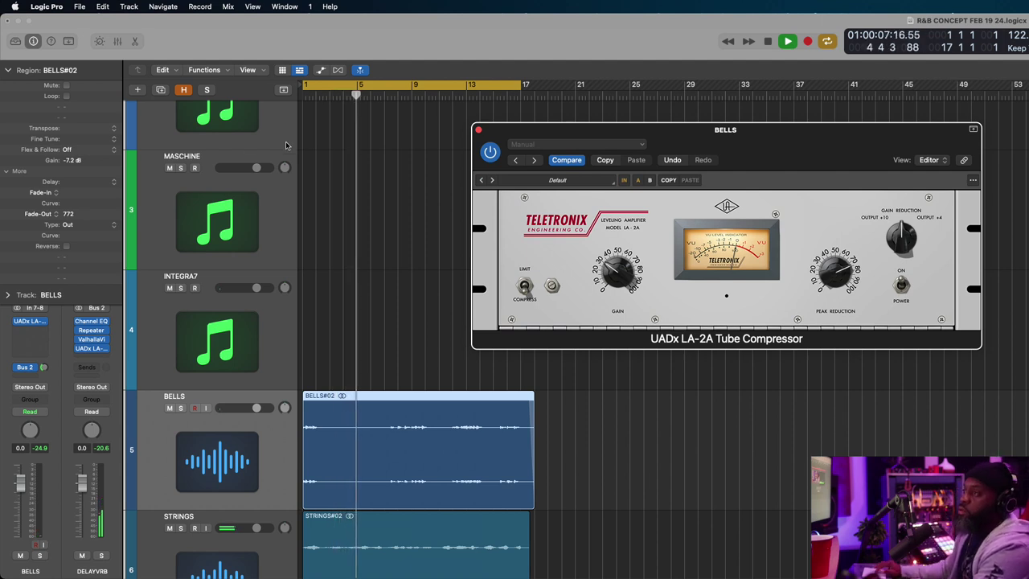
- Close the BELLS compressor window and look through the track levels and regions while the full mix plays
{"action": "scroll", "coordinate": [217, 201], "scroll_direction": "up", "scroll_amount": 5}
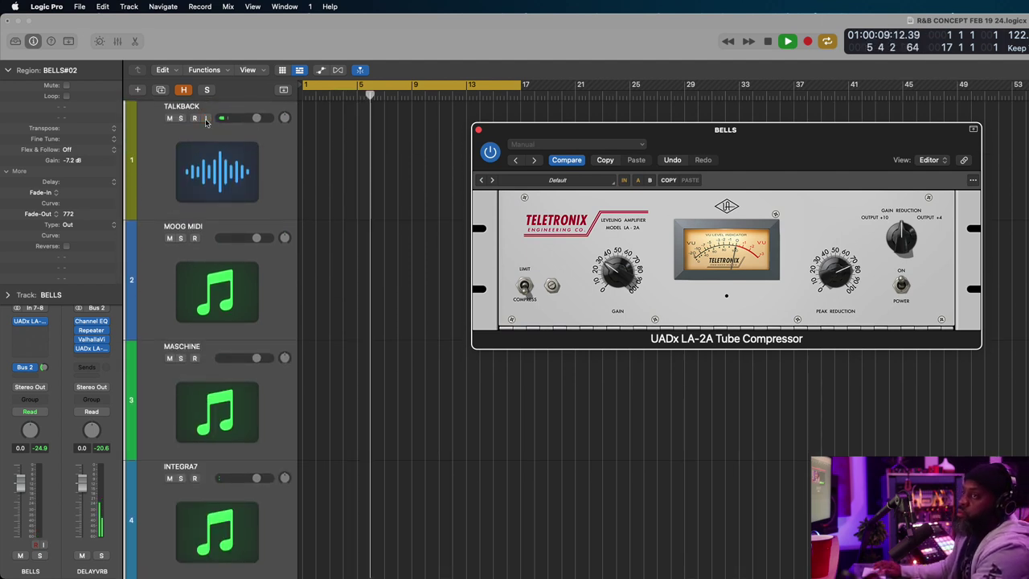
{"action": "left_click", "coordinate": [332, 244]}
{"action": "scroll", "coordinate": [331, 244], "scroll_direction": "down", "scroll_amount": 15}
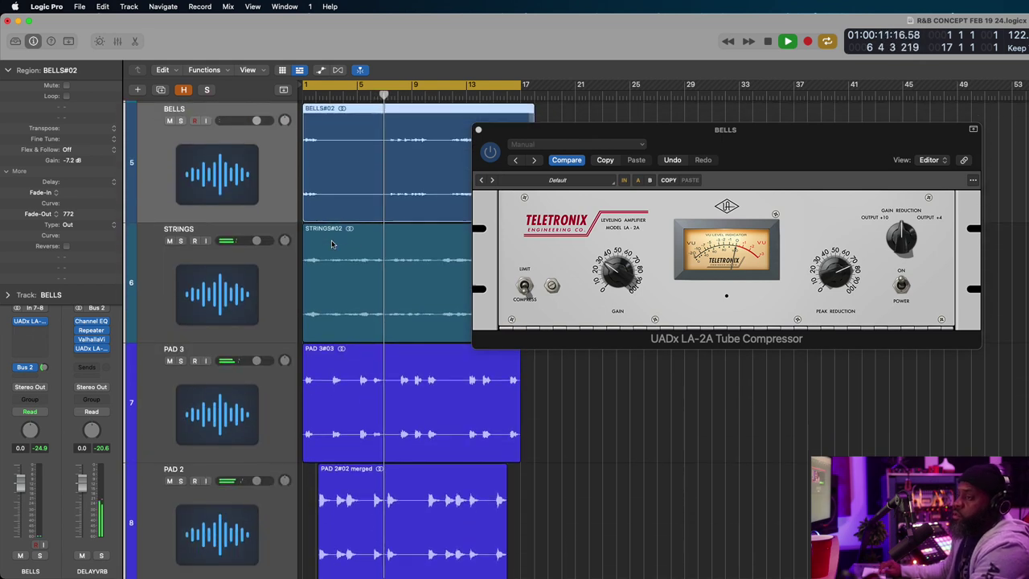
{"action": "scroll", "coordinate": [332, 244], "scroll_direction": "down", "scroll_amount": 5}
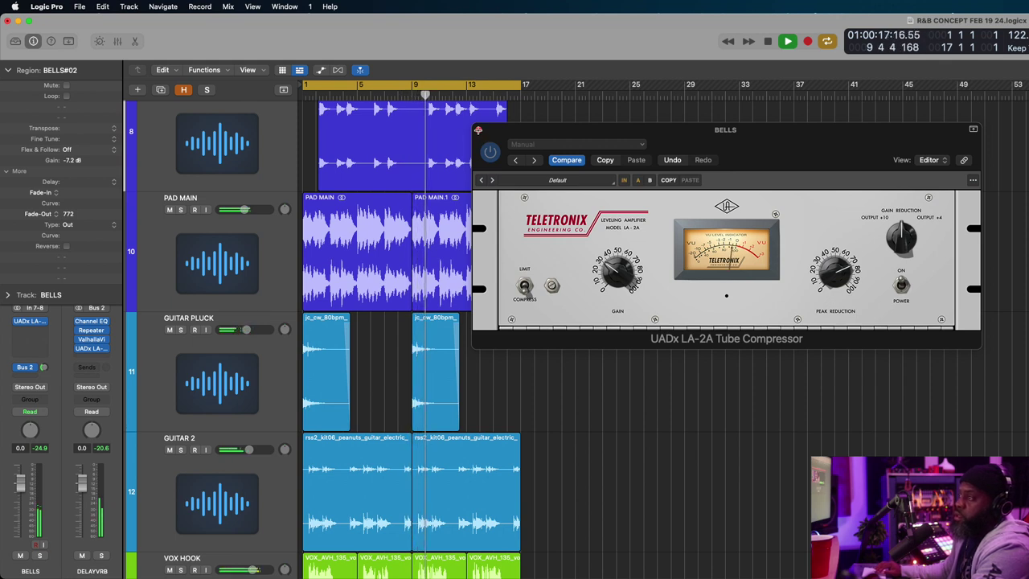
{"action": "left_click", "coordinate": [478, 129]}
{"action": "scroll", "coordinate": [387, 165], "scroll_direction": "down", "scroll_amount": 5}
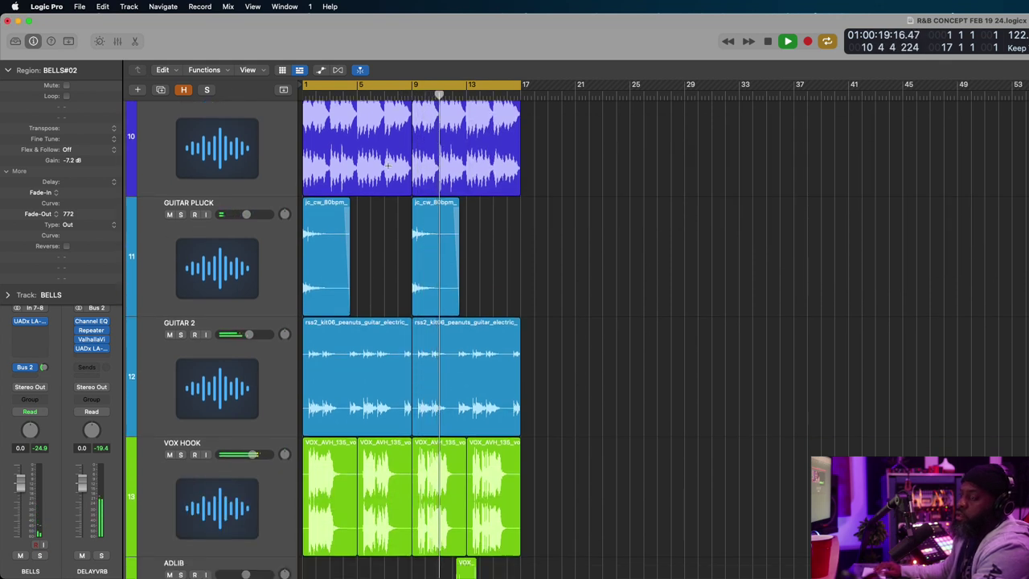
{"action": "scroll", "coordinate": [387, 165], "scroll_direction": "up", "scroll_amount": 10}
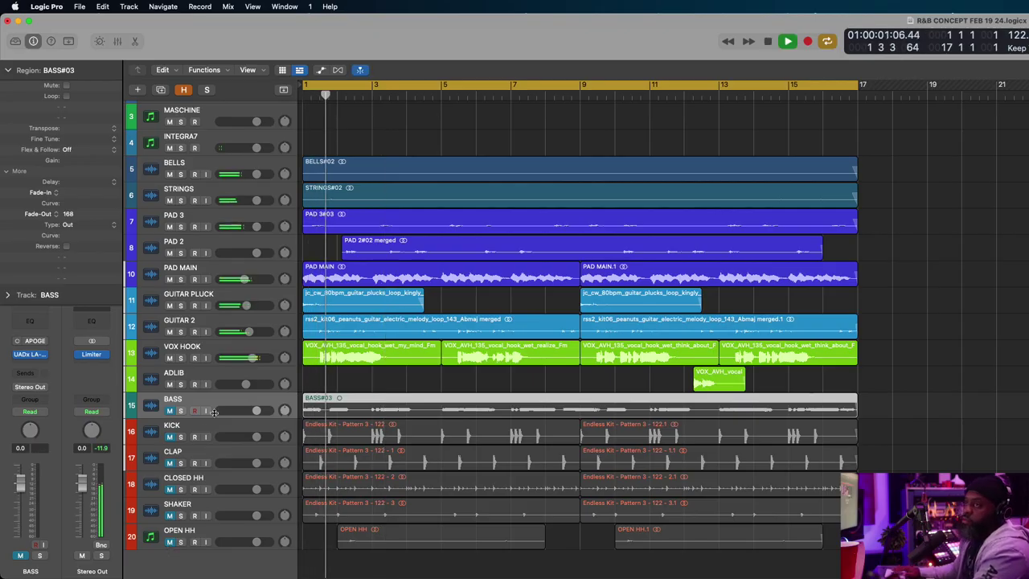
- Select the BELLS track and check its UADx LA-2A compressor settings and metering during playback, then close the plug-in window
{"action": "scroll", "coordinate": [234, 269], "scroll_direction": "up", "scroll_amount": 3}
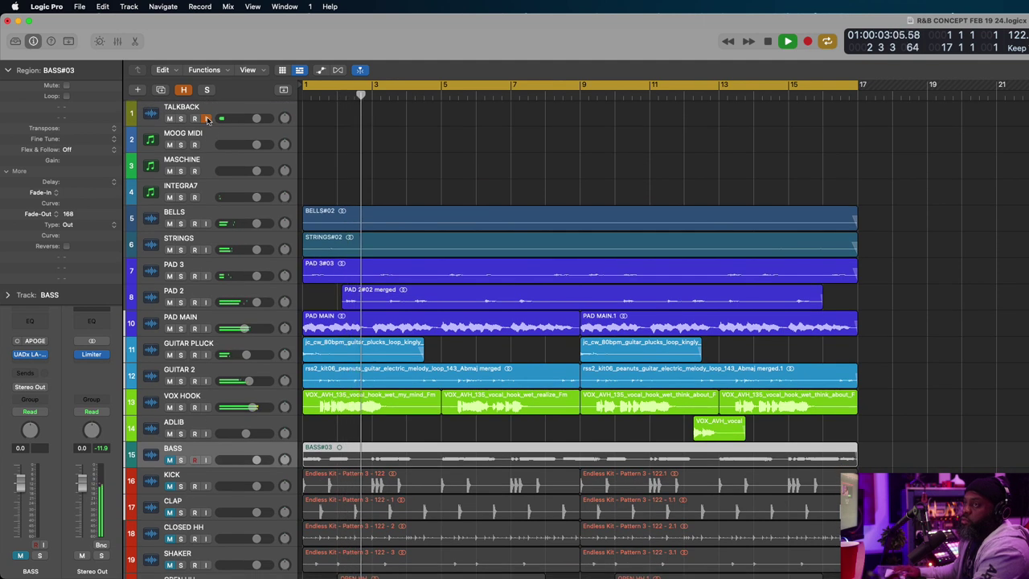
{"action": "scroll", "coordinate": [262, 273], "scroll_direction": "down", "scroll_amount": 2}
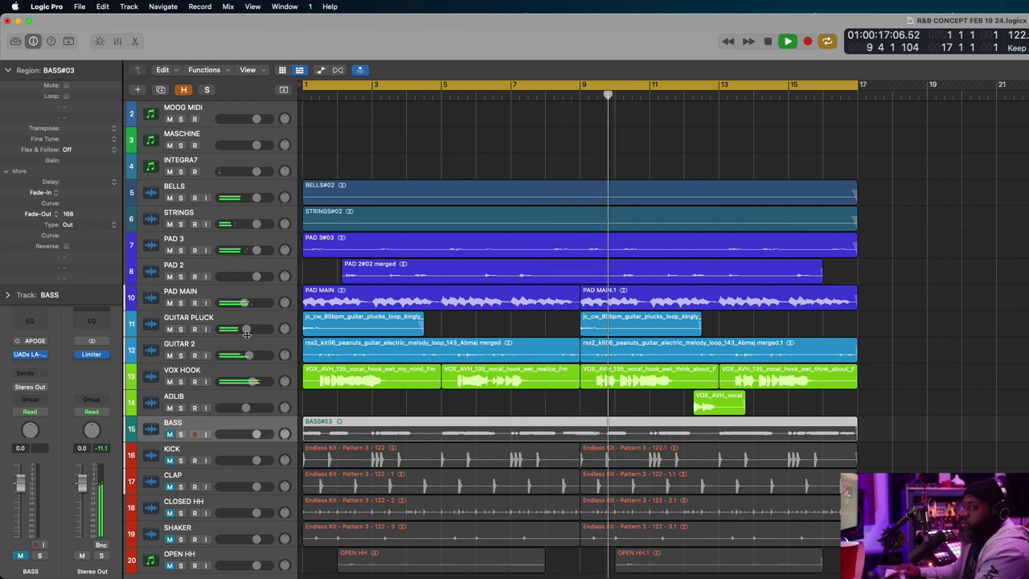
{"action": "left_click", "coordinate": [208, 200]}
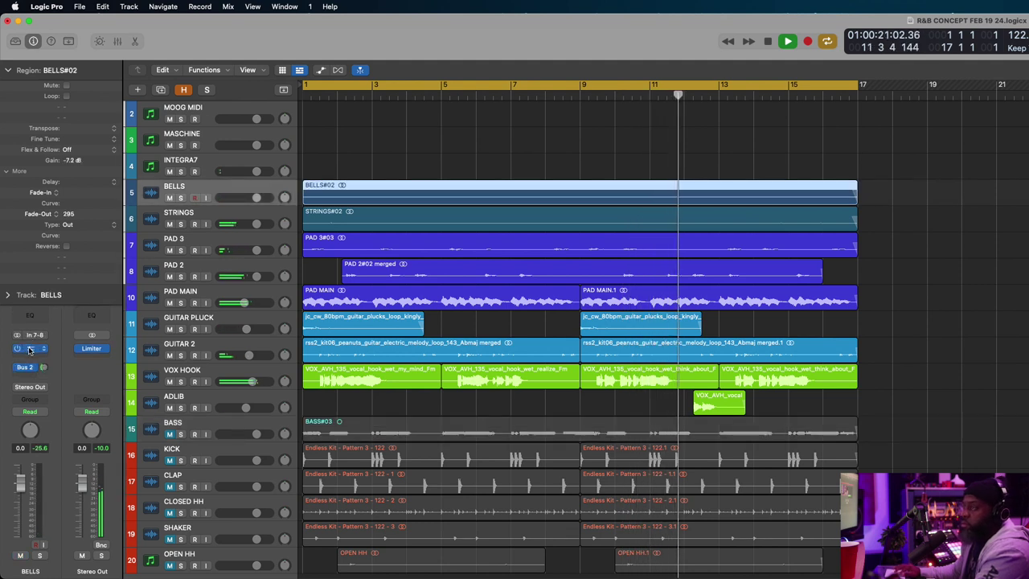
{"action": "left_click", "coordinate": [29, 350]}
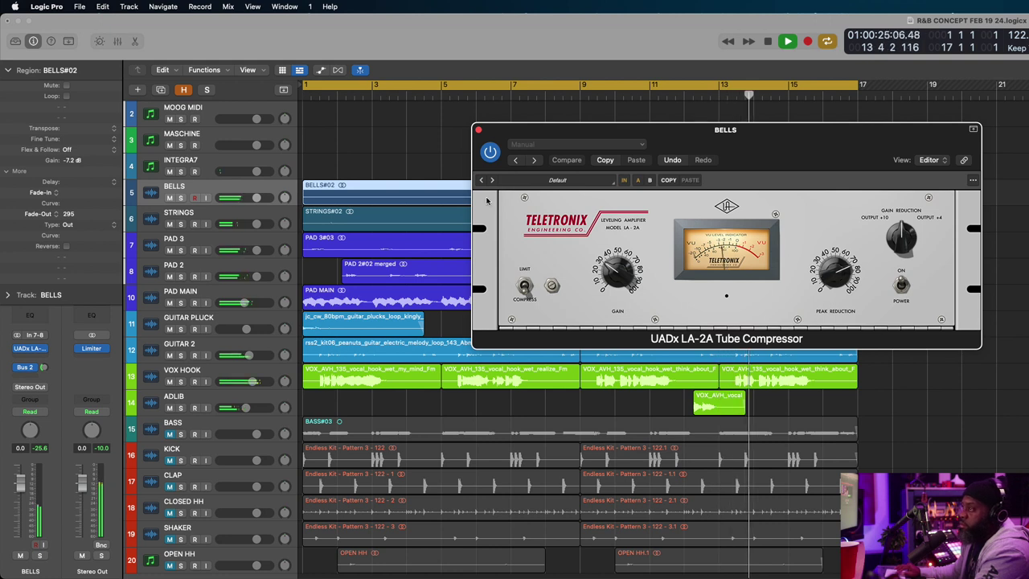
{"action": "left_click", "coordinate": [479, 130]}
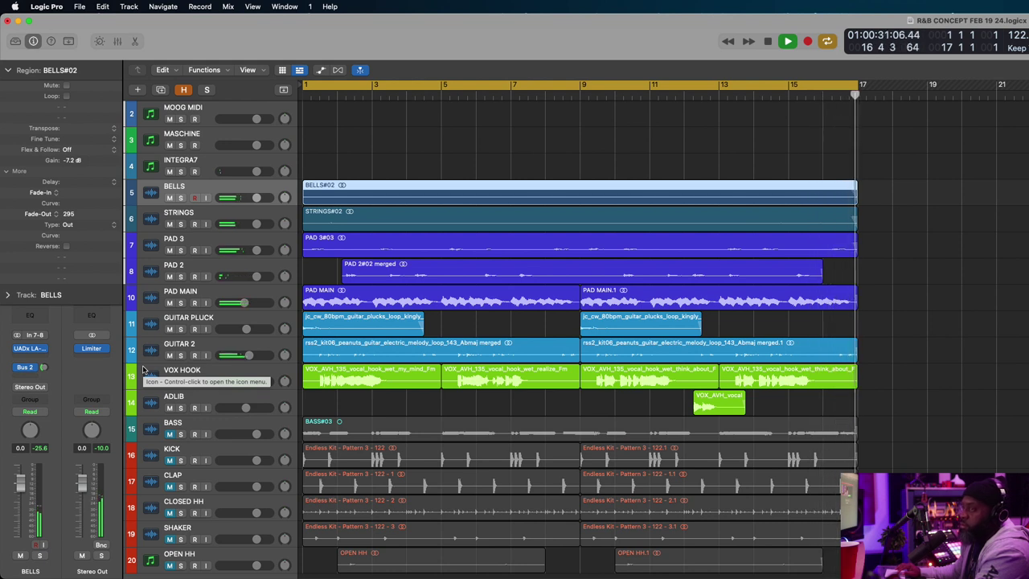
- Mute VOX HOOK and unmute the bass and drum tracks, playing the beat from the beginning
{"action": "left_click", "coordinate": [170, 382]}
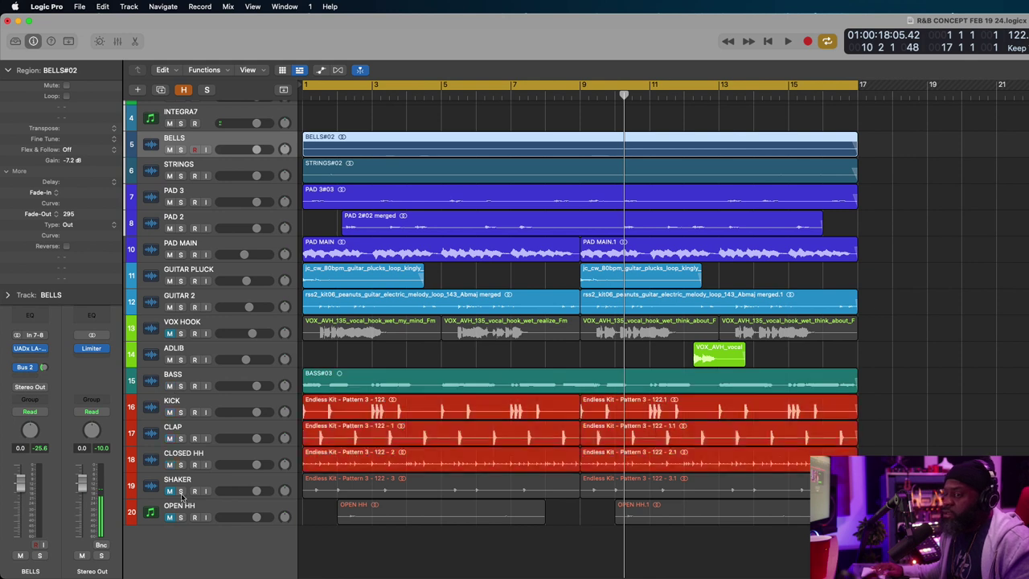
{"action": "key", "text": "Return"}
{"action": "key", "text": "space"}
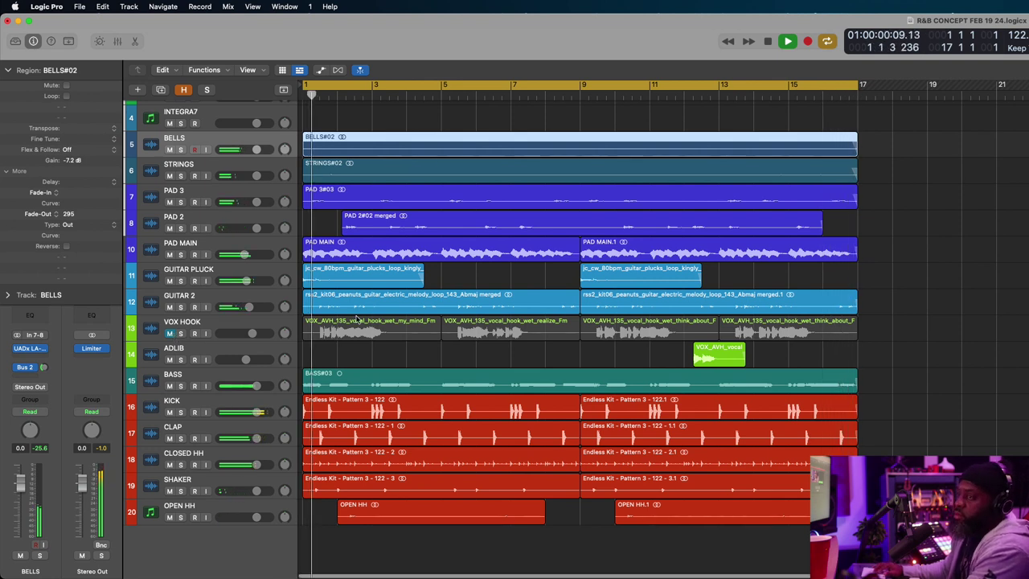
- Stop playback near bar 2 and unmute the VOX HOOK track
{"action": "key", "text": "super+Left"}
{"action": "key", "text": "super+Left"}
{"action": "key", "text": "super+Left"}
{"action": "key", "text": "space"}
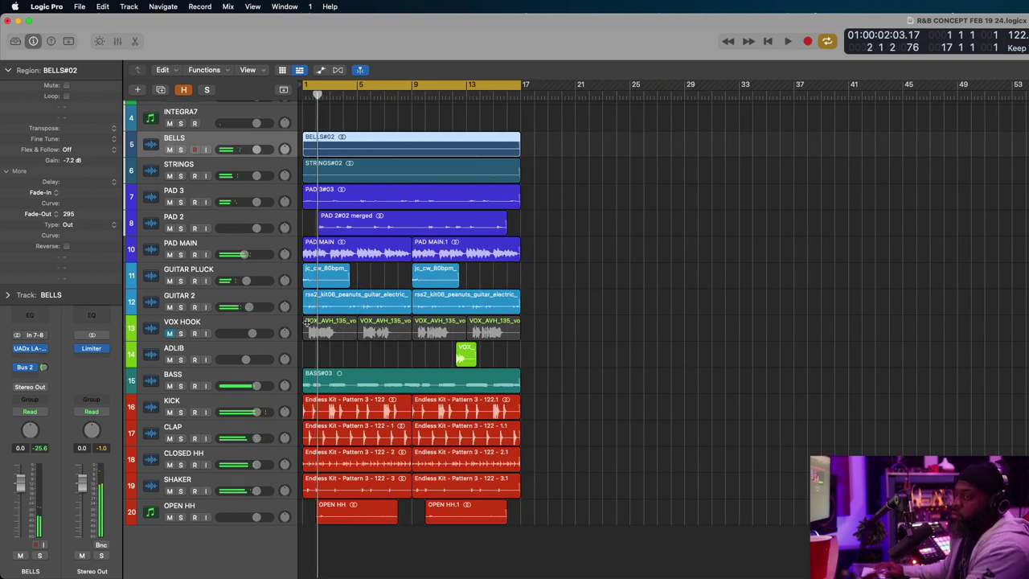
{"action": "left_click", "coordinate": [170, 333]}
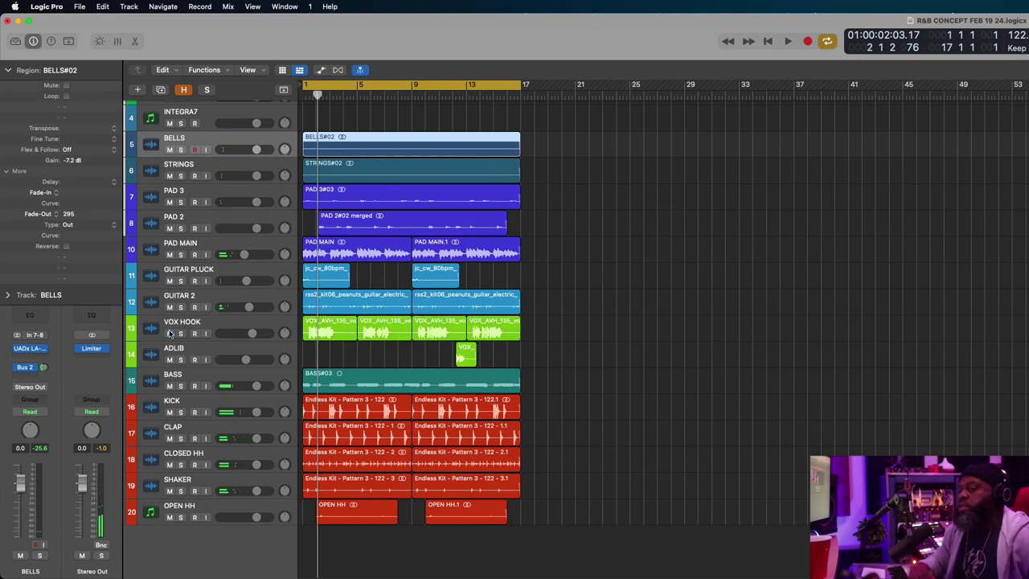